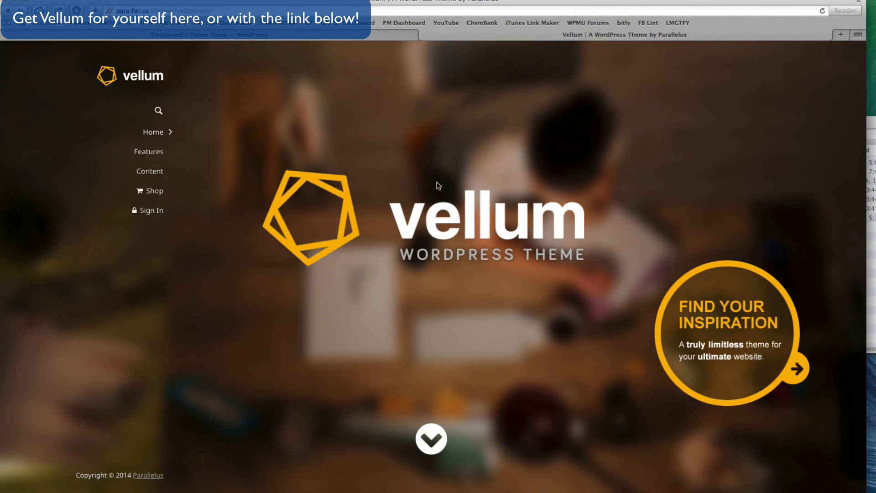
# - Look through the Vellum theme's demo home page down to the Choose Your Style section and return to its beginning
pyautogui.scroll(-2, 436, 182)
pyautogui.scroll(-10, 415, 184)
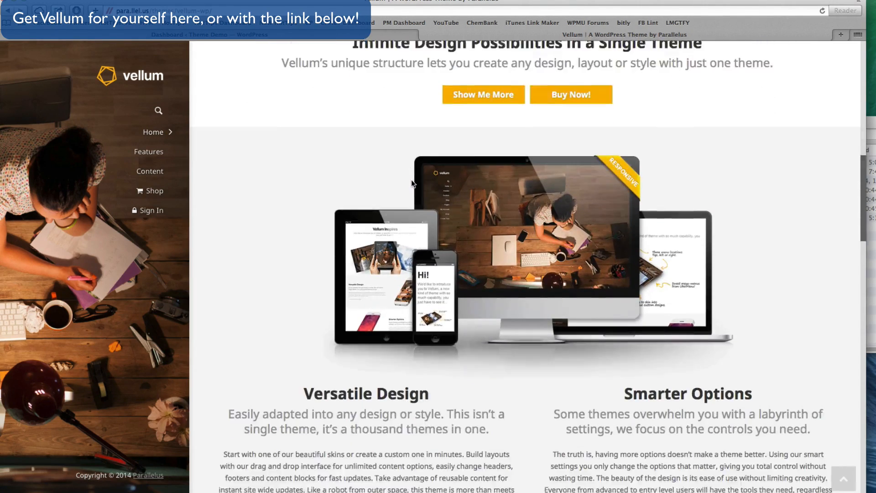
pyautogui.scroll(-10, 411, 179)
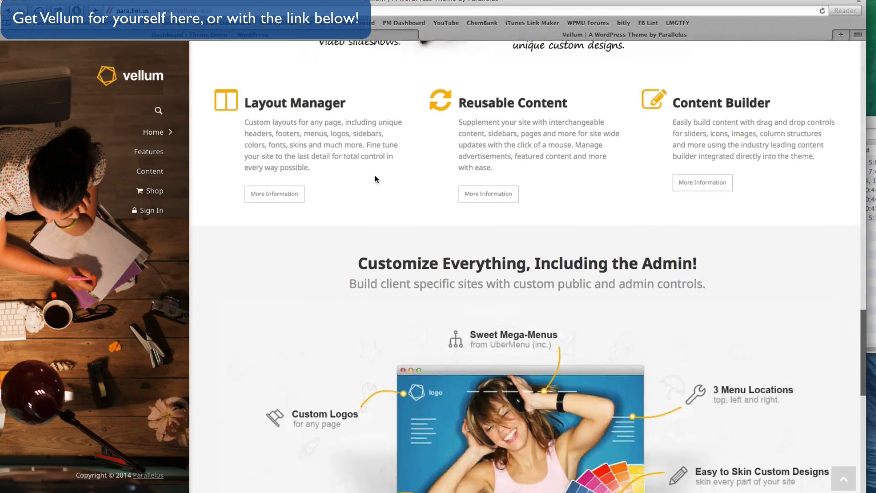
pyautogui.scroll(-10, 213, 208)
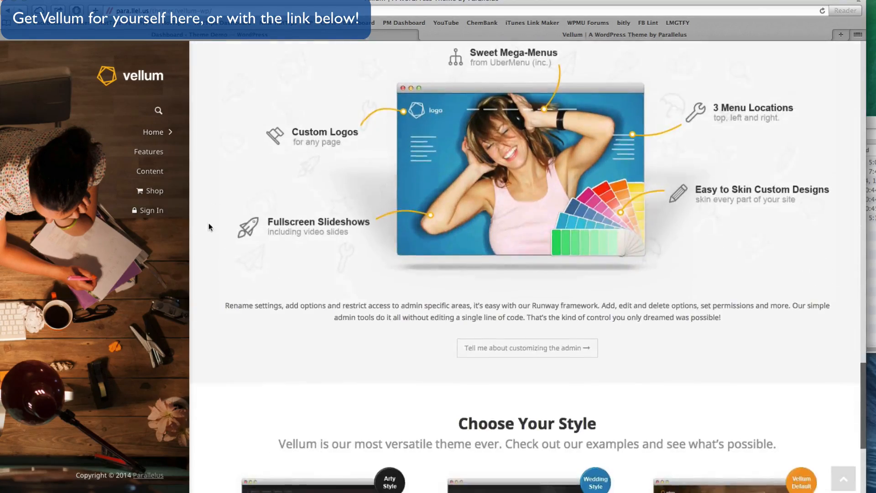
pyautogui.scroll(15, 203, 226)
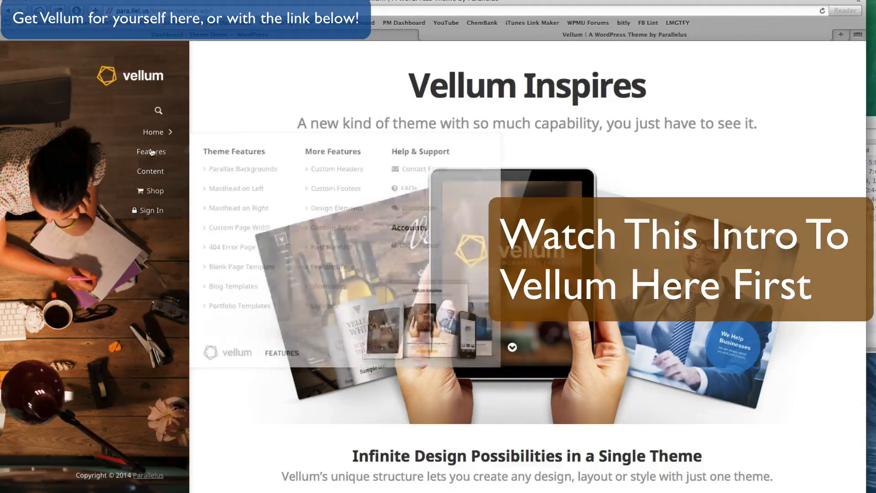
# - View the theme's Real Estate demo page from beginning to end, and return to the opening banner of the Vellum home page
pyautogui.moveTo(155, 131)
pyautogui.click(235, 188)
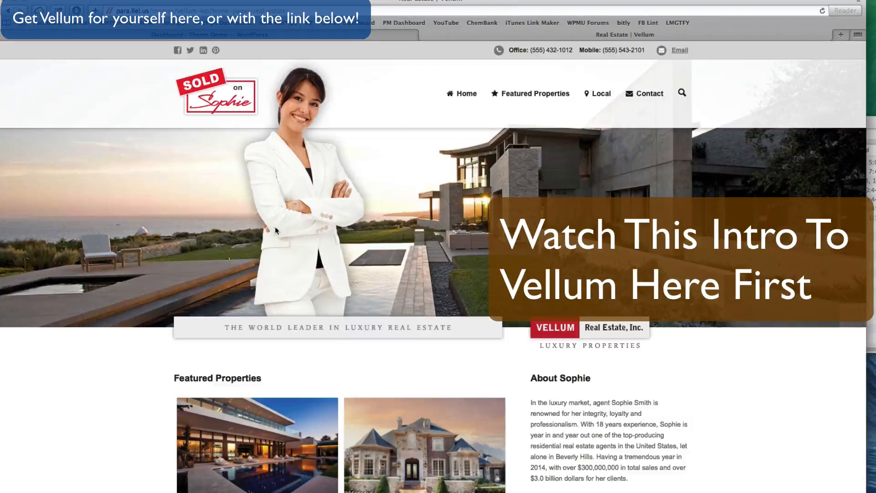
pyautogui.scroll(-10, 538, 84)
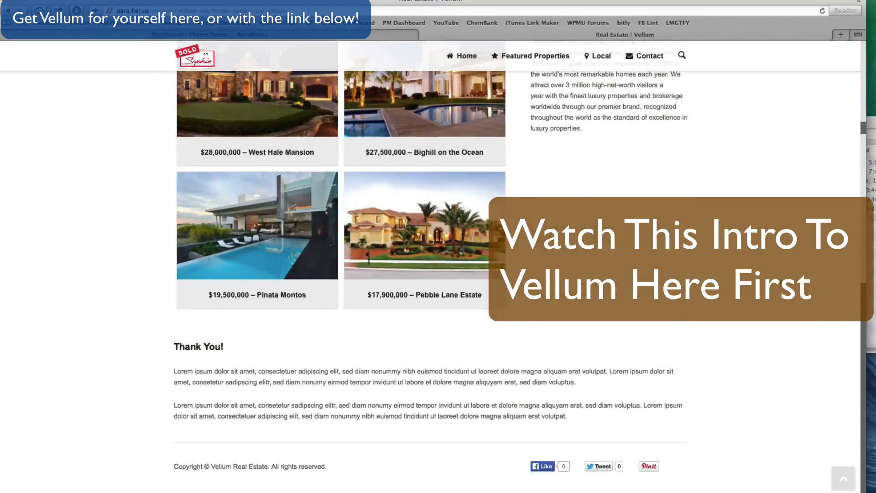
pyautogui.scroll(1, 538, 84)
pyautogui.scroll(10, 536, 97)
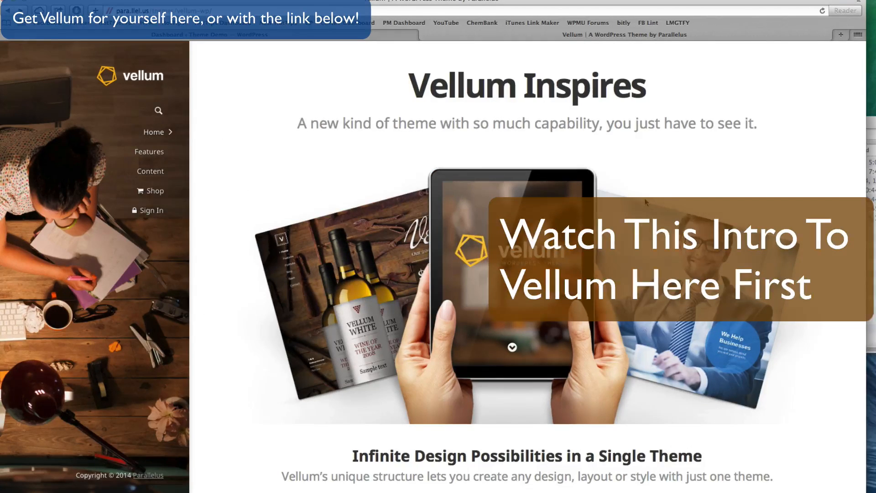
pyautogui.scroll(5, 645, 201)
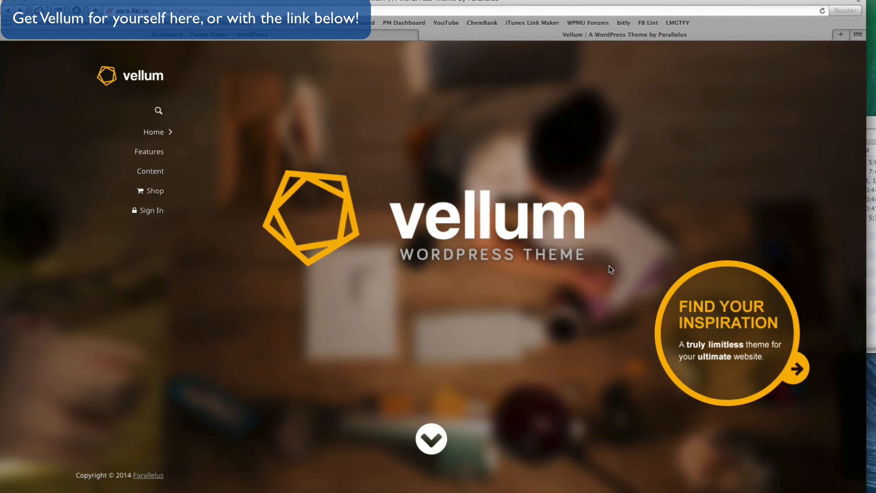
# - Switch to the Theme Demo site's WordPress dashboard, view the site's public front page and return to the dashboard
pyautogui.click(423, 35)
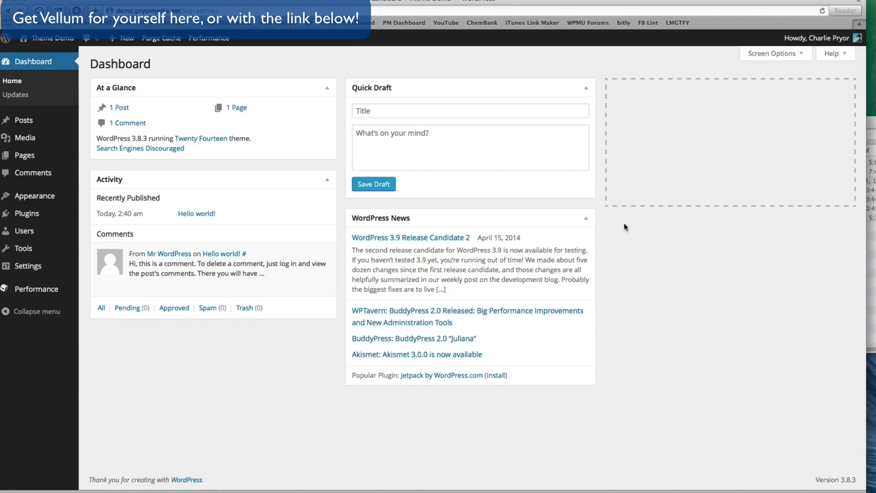
pyautogui.click(41, 56)
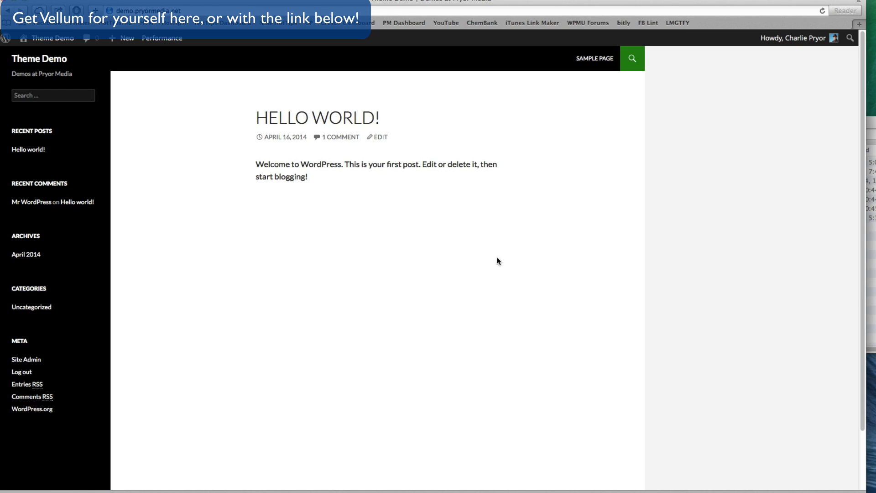
pyautogui.moveTo(50, 38)
pyautogui.click(32, 53)
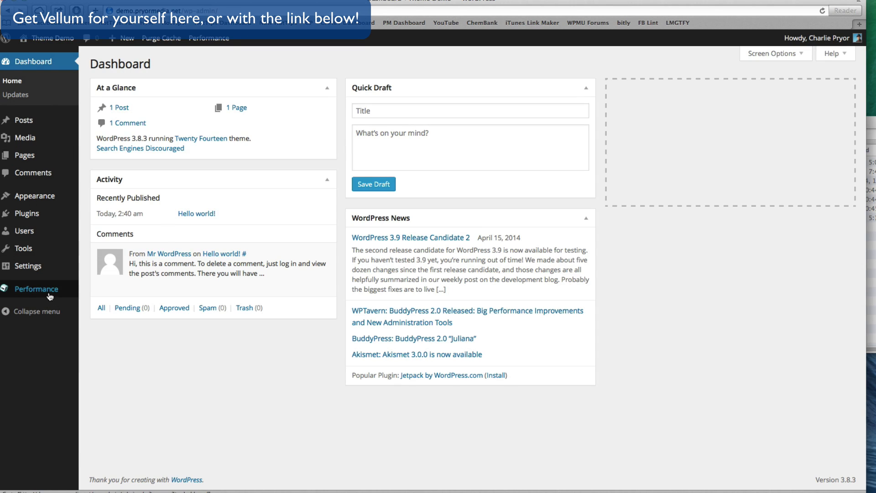
# - Open the theme management page, start adding a new theme and show the theme upload form
pyautogui.moveTo(39, 294)
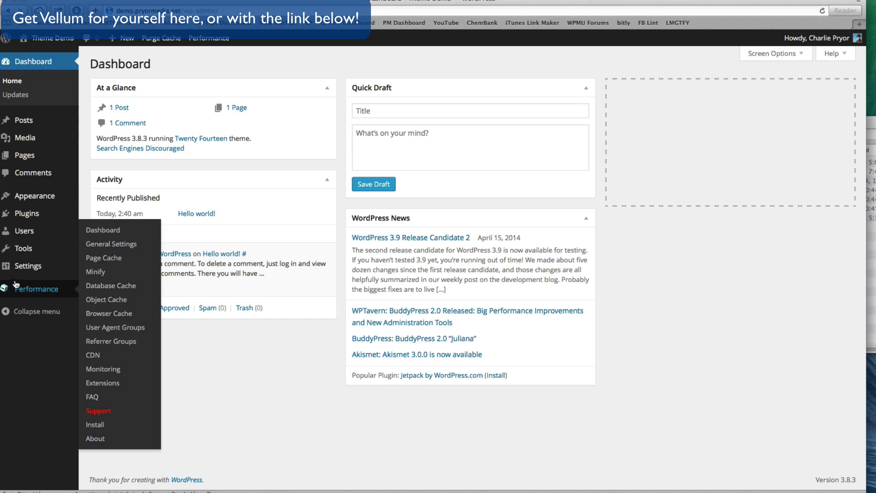
pyautogui.moveTo(33, 261)
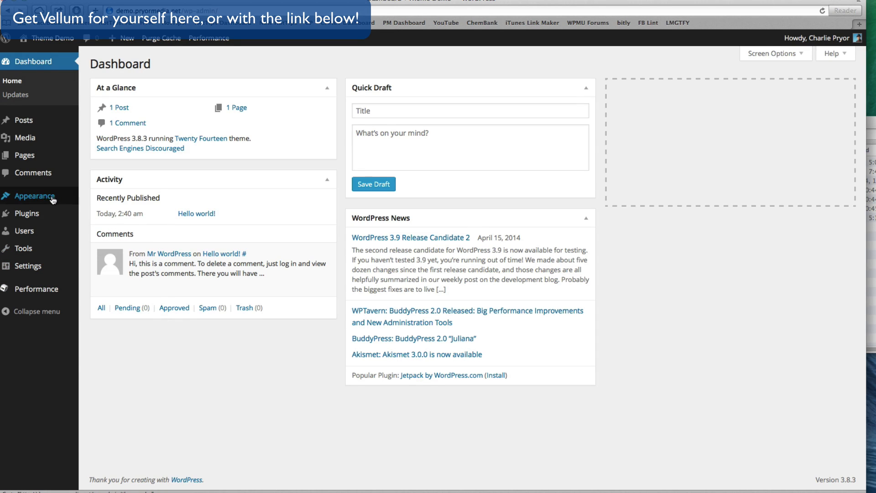
pyautogui.moveTo(45, 199)
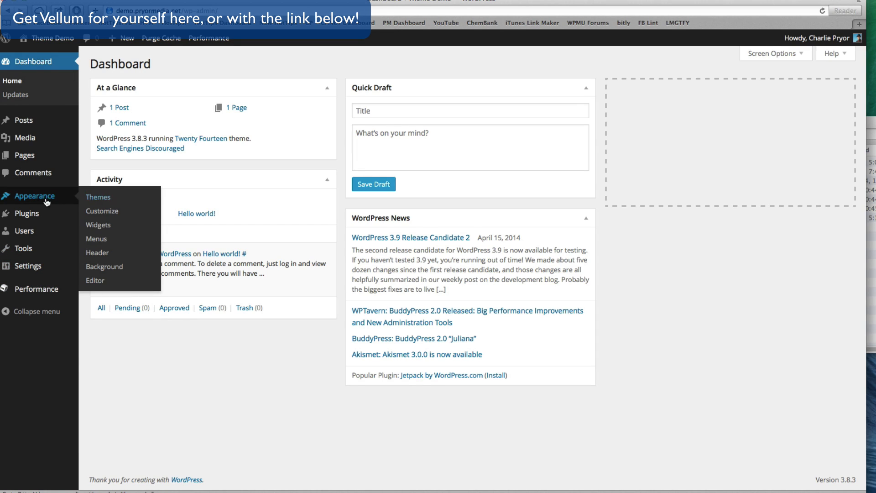
pyautogui.click(121, 199)
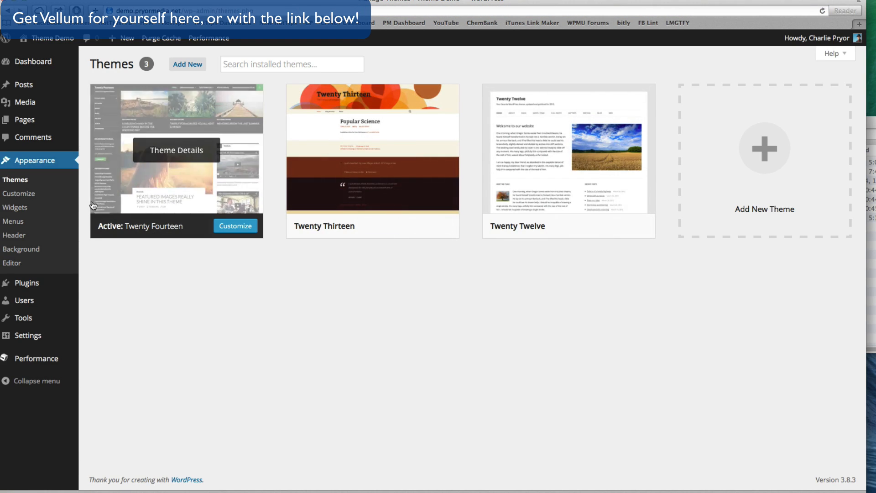
pyautogui.moveTo(130, 166)
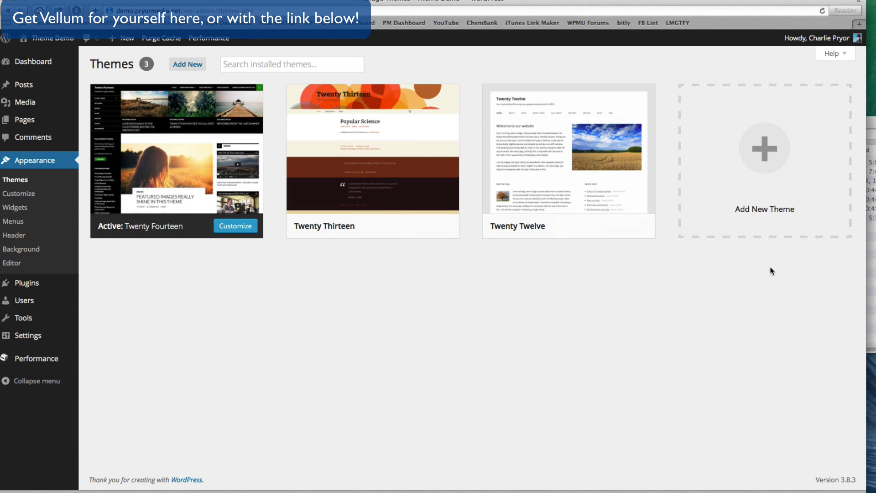
pyautogui.click(766, 163)
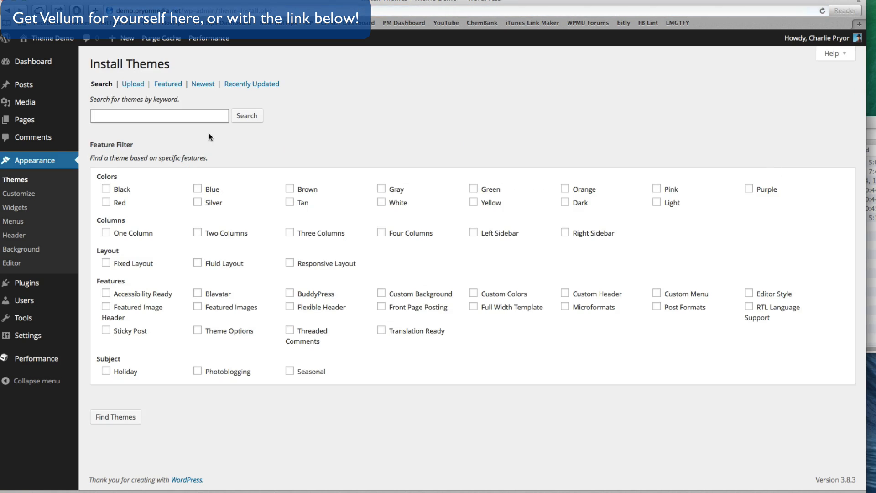
pyautogui.click(134, 84)
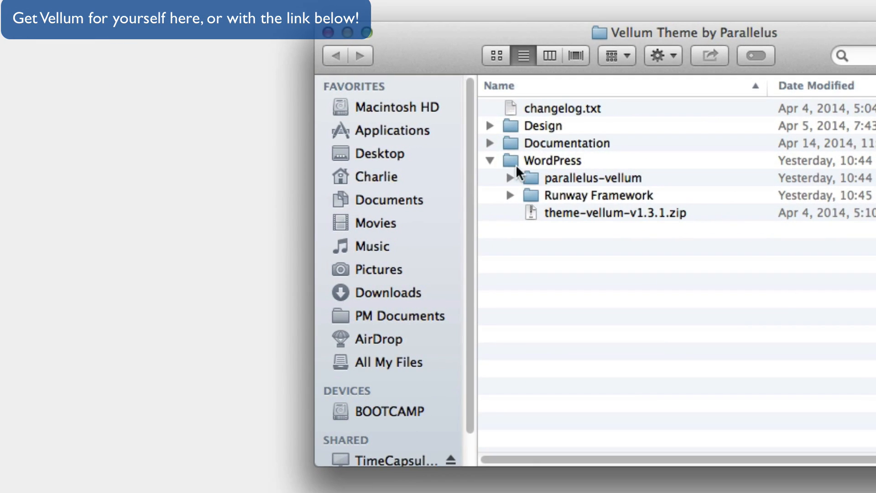
# - In Finder, collapse the WordPress folder inside Vellum Theme by Parallelus, and preview changelog.txt to check the theme's latest version
pyautogui.click(641, 185)
pyautogui.moveTo(609, 317); pyautogui.dragTo(560, 107)
pyautogui.click(563, 256)
pyautogui.click(551, 145)
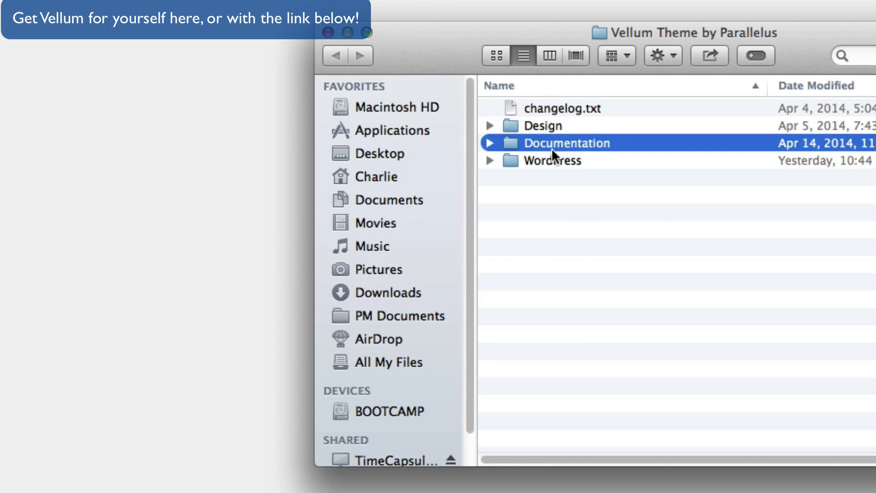
pyautogui.click(553, 160)
pyautogui.click(559, 108)
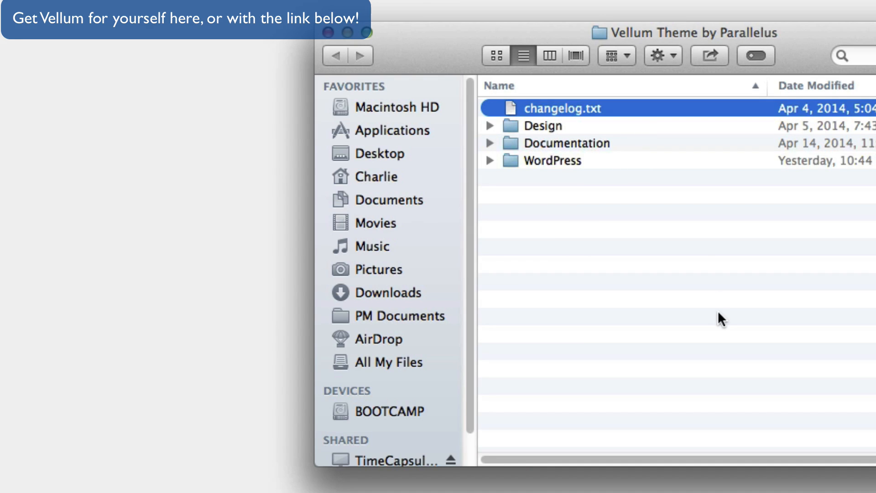
pyautogui.press('space')
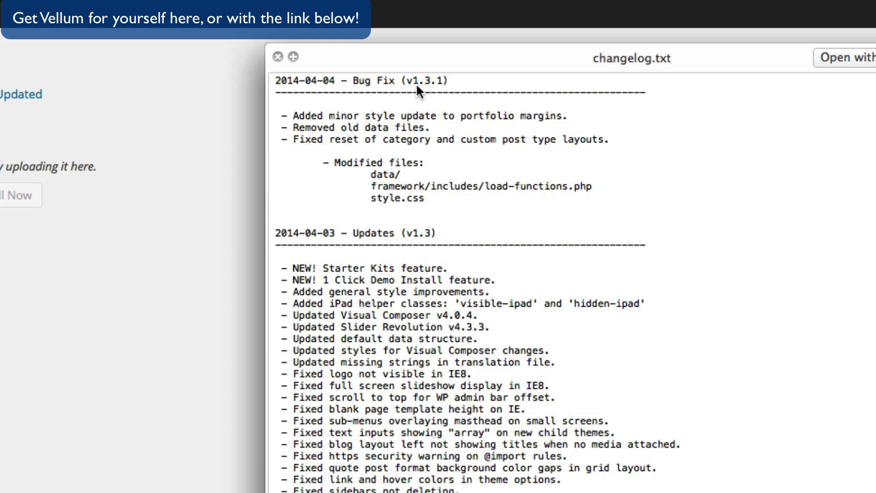
pyautogui.press('space')
pyautogui.click(799, 301)
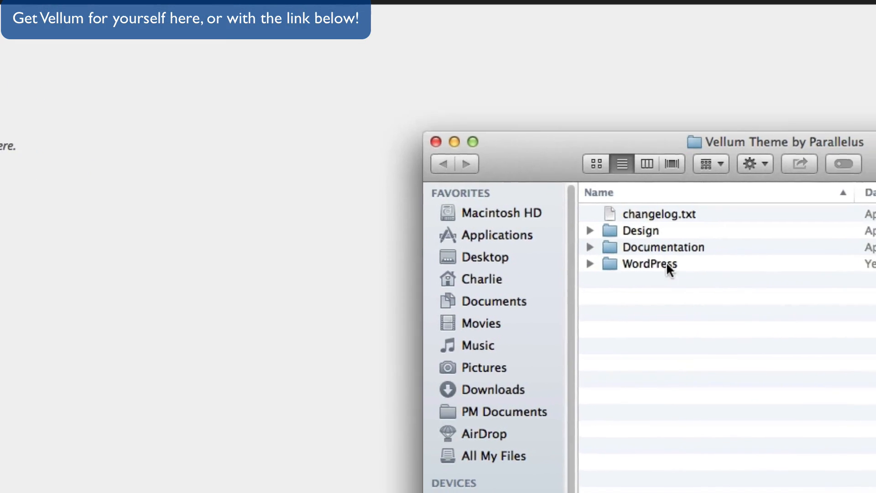
# - Examine the contents of the Documentation and Design folders, including the Home Pages subfolder, and collapse them again
pyautogui.click(696, 250)
pyautogui.click(393, 182)
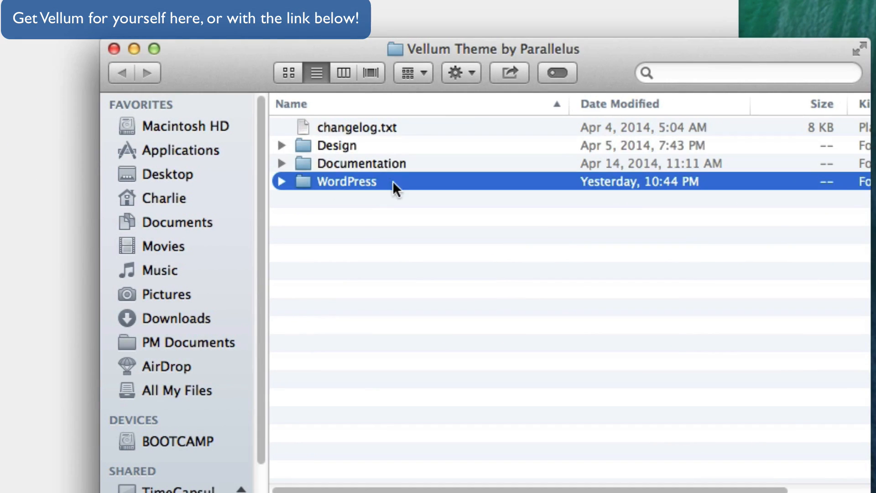
pyautogui.click(281, 162)
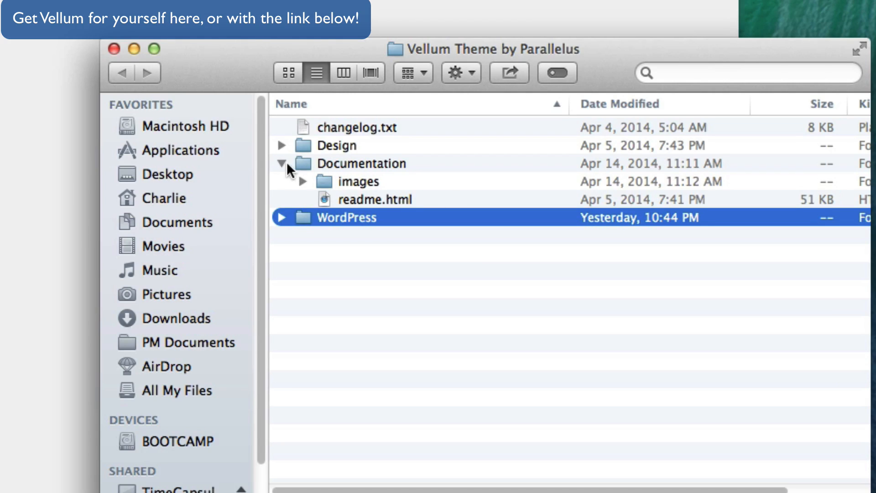
pyautogui.click(283, 163)
pyautogui.click(279, 146)
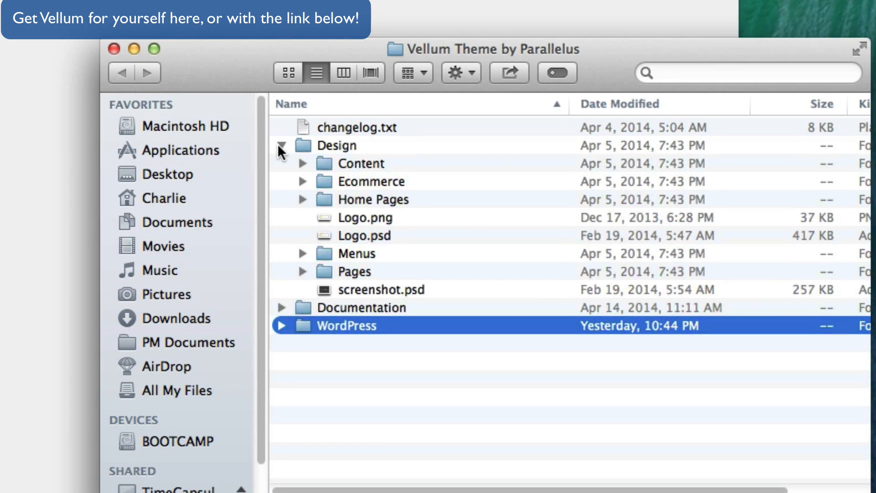
pyautogui.doubleClick(295, 199)
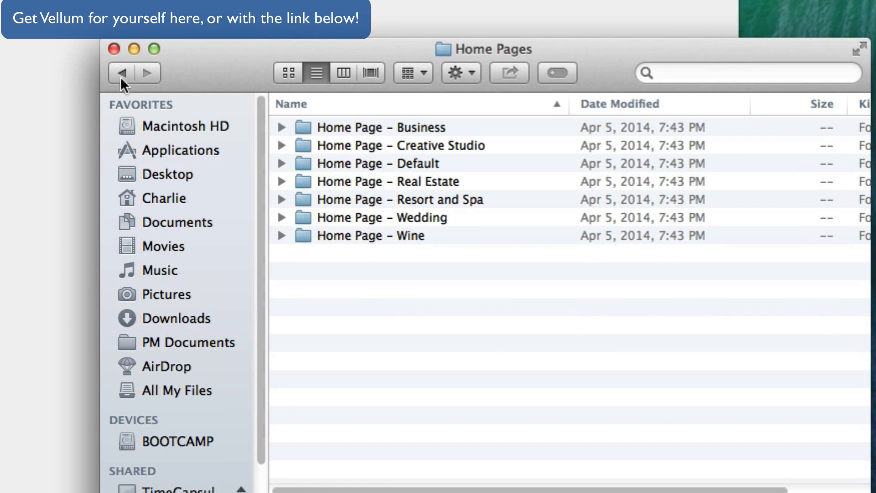
pyautogui.click(123, 74)
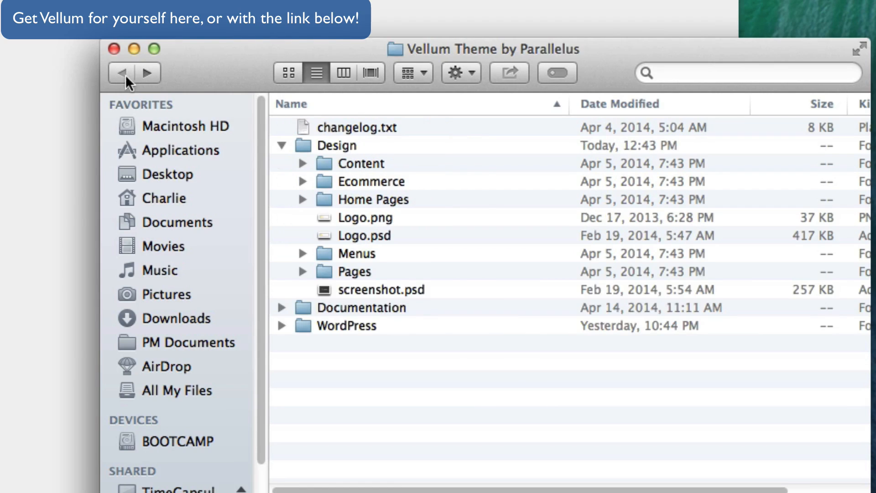
pyautogui.click(279, 144)
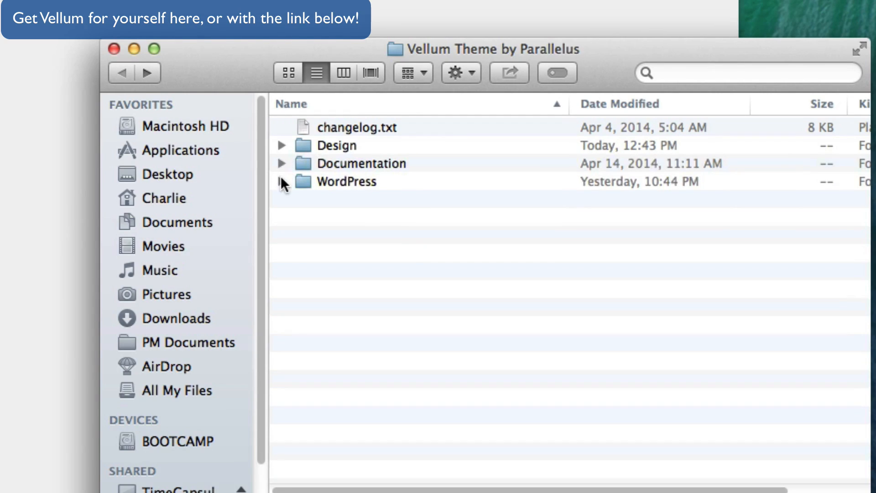
# - Expand the WordPress folder, glance inside parallelus-vellum and select the theme-vellum-v1.3.1.zip archive
pyautogui.click(279, 181)
pyautogui.click(389, 177)
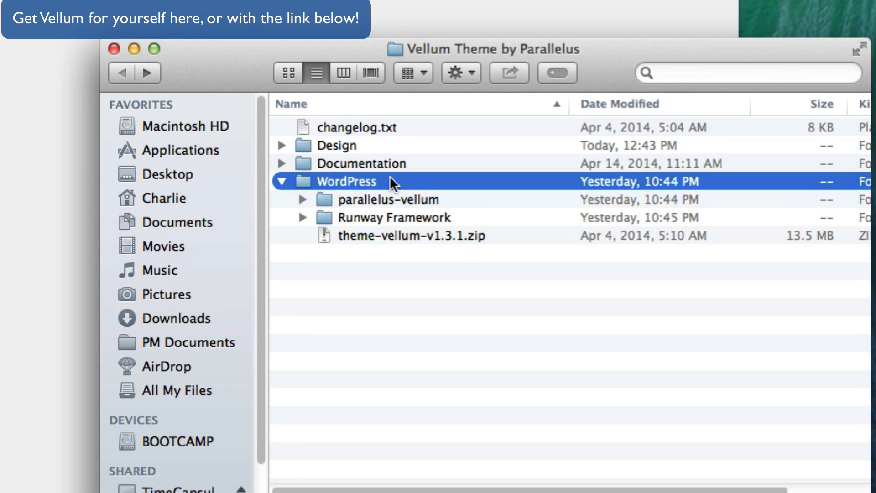
pyautogui.click(382, 231)
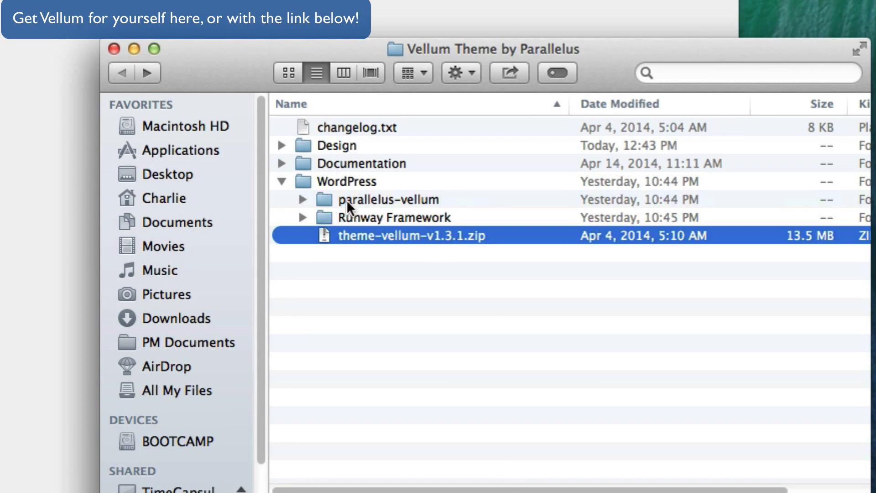
pyautogui.click(301, 199)
pyautogui.click(302, 199)
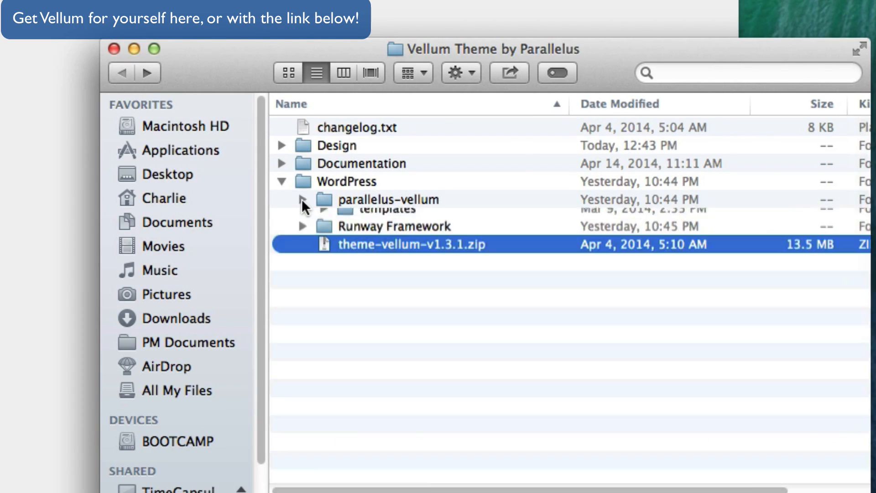
pyautogui.click(361, 201)
pyautogui.click(386, 235)
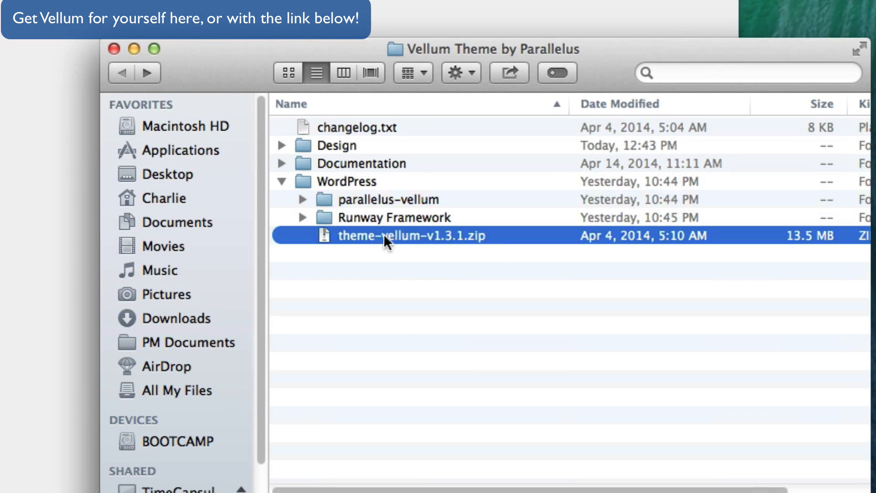
# - Expand the Runway Framework folder and inspect the Runway child theme archive and runway-framework.zip
pyautogui.click(301, 218)
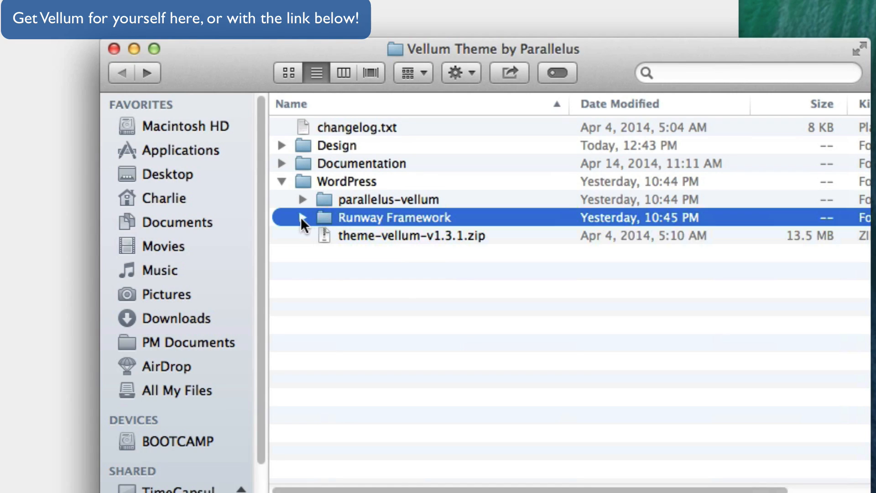
pyautogui.click(303, 218)
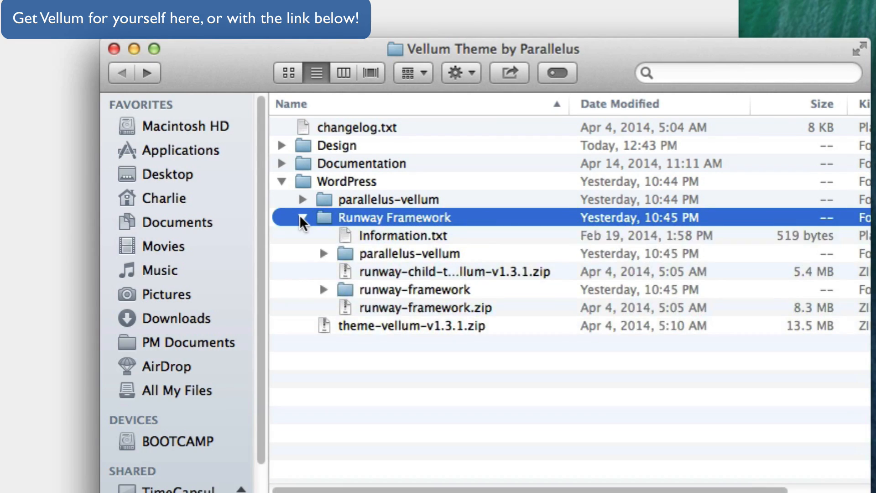
pyautogui.click(391, 273)
pyautogui.click(385, 305)
pyautogui.click(396, 271)
pyautogui.click(398, 308)
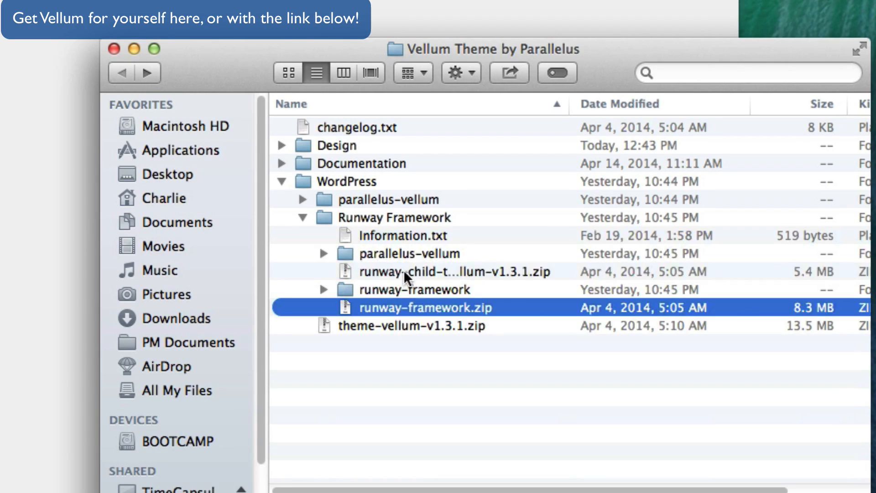
# - Inspect the Runway child theme archive and the parallelus-vellum and runway-framework subfolders, and collapse the Runway Framework folder
pyautogui.click(405, 271)
pyautogui.click(394, 254)
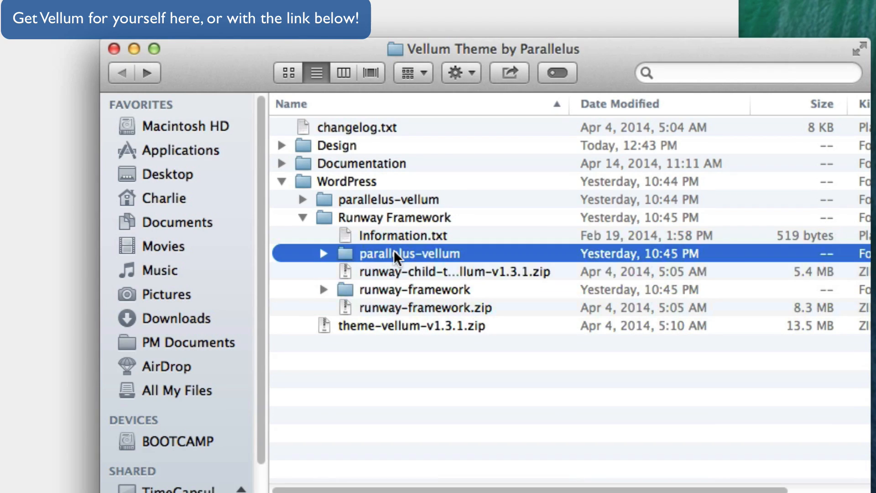
pyautogui.click(322, 252)
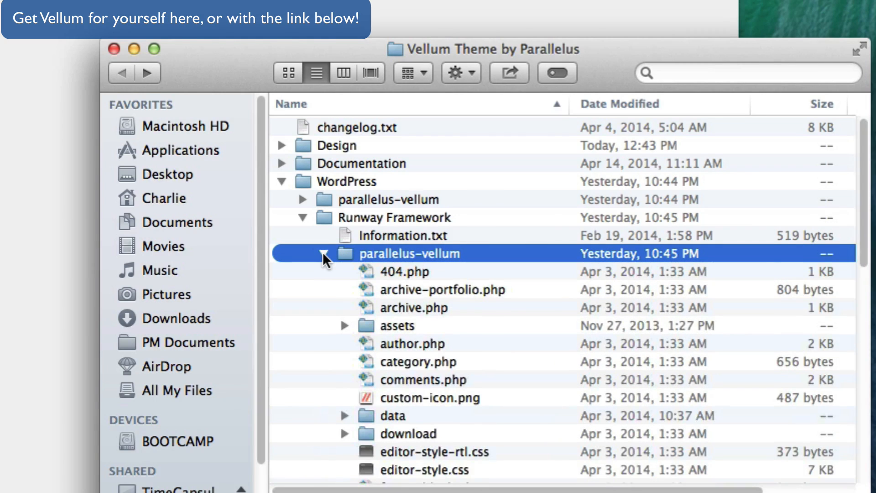
pyautogui.click(322, 252)
pyautogui.click(381, 291)
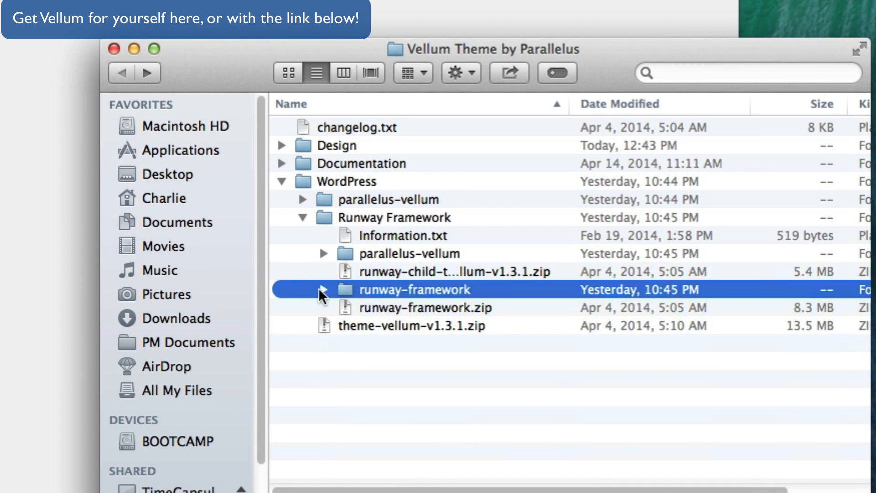
pyautogui.click(323, 288)
pyautogui.click(324, 289)
pyautogui.click(302, 216)
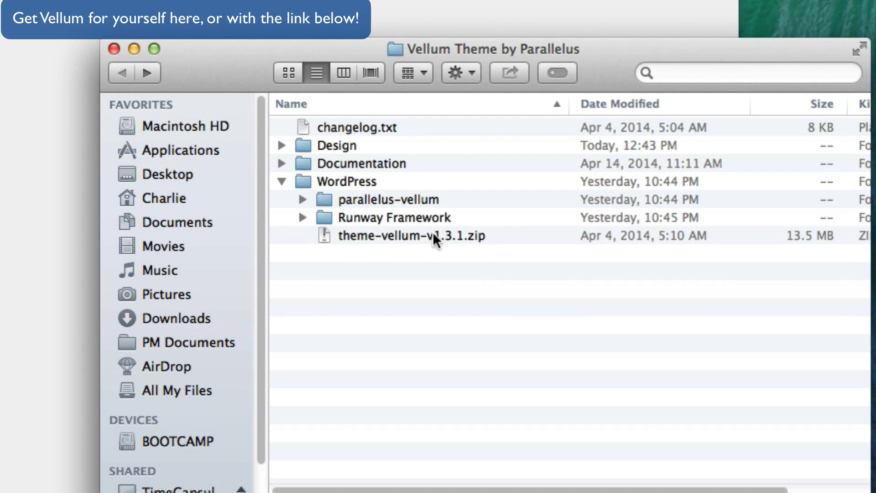
# - Locate theme-vellum-v1.3.1.zip in the WordPress folder as the standard theme archive, alongside the Runway Framework folder
pyautogui.click(406, 235)
pyautogui.click(487, 275)
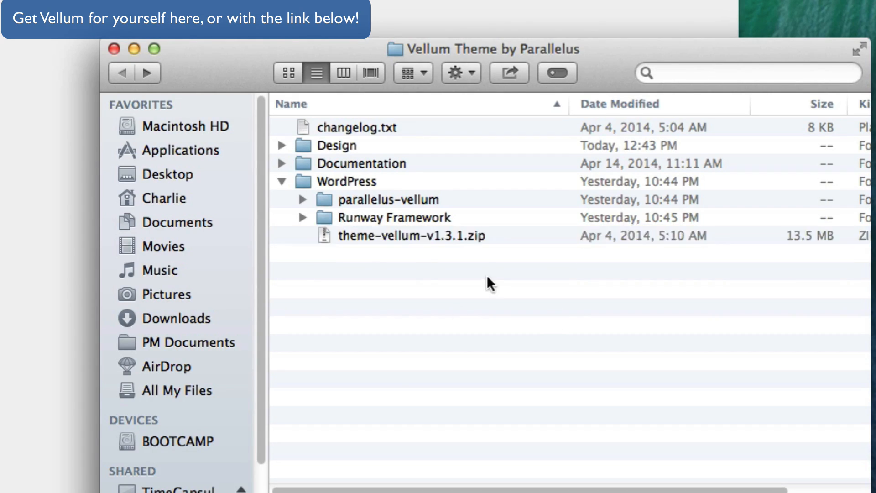
pyautogui.click(380, 237)
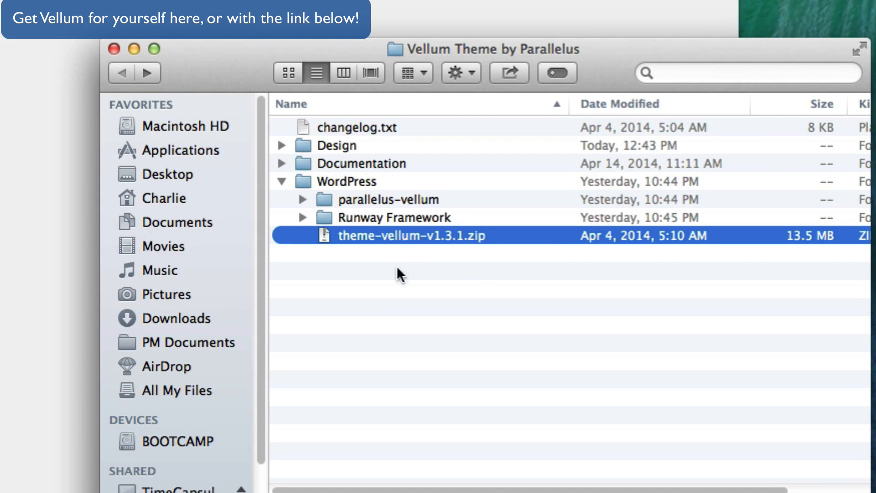
pyautogui.click(408, 182)
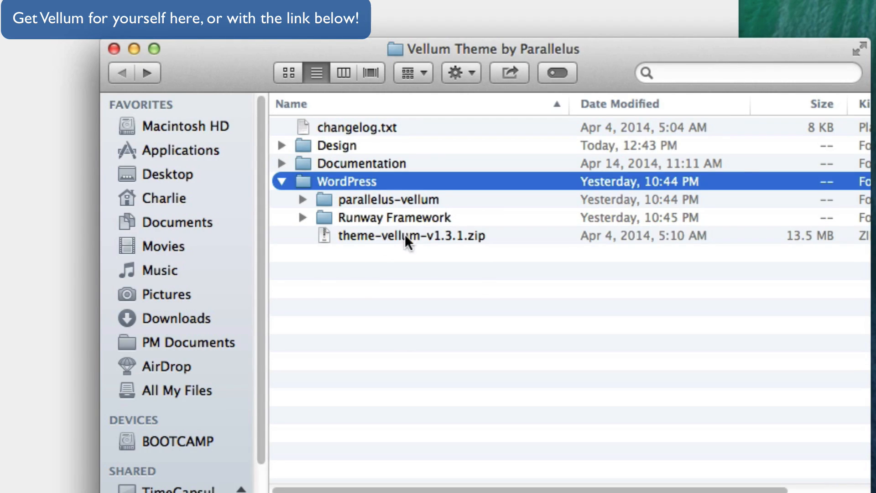
pyautogui.click(375, 232)
pyautogui.click(362, 218)
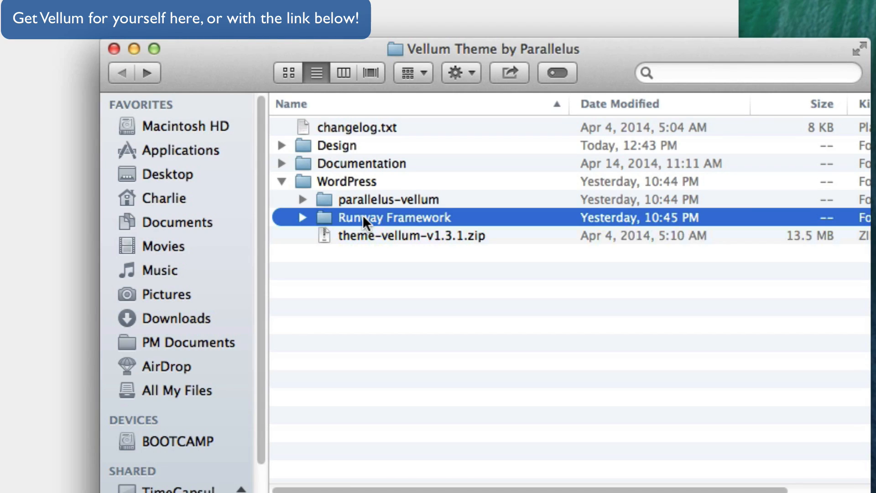
# - Expand the Runway Framework folder and compare runway-framework.zip with the Runway child theme v1.3.1 archive
pyautogui.click(302, 218)
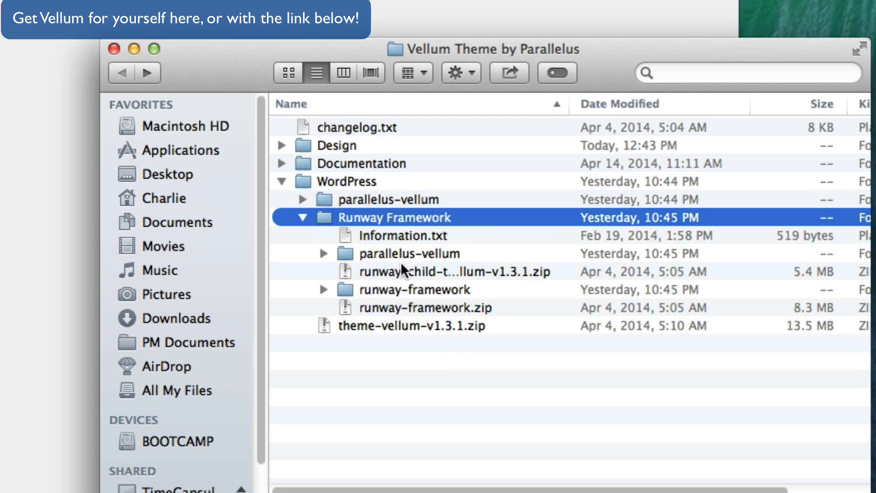
pyautogui.click(400, 308)
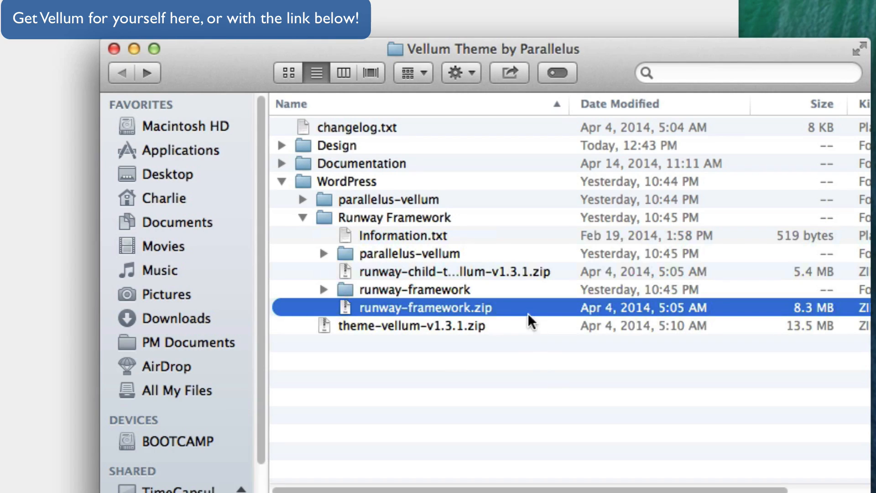
pyautogui.click(370, 274)
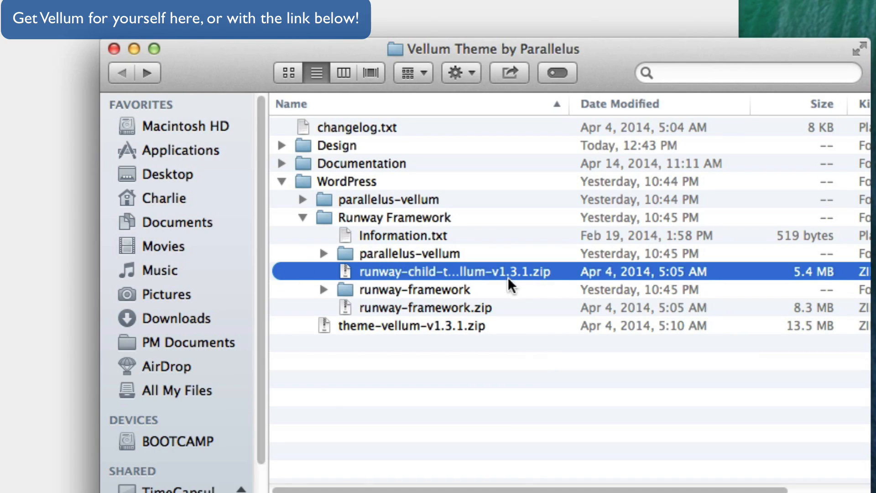
pyautogui.click(409, 304)
pyautogui.click(415, 274)
pyautogui.click(462, 304)
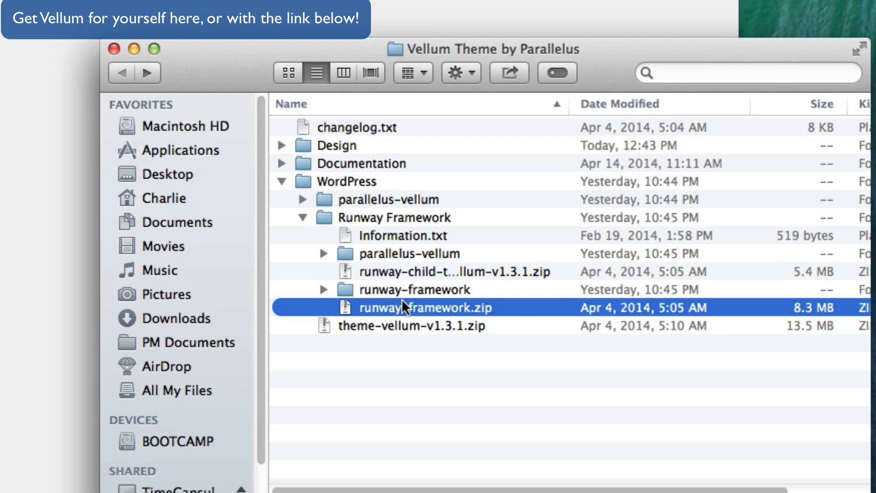
pyautogui.click(362, 274)
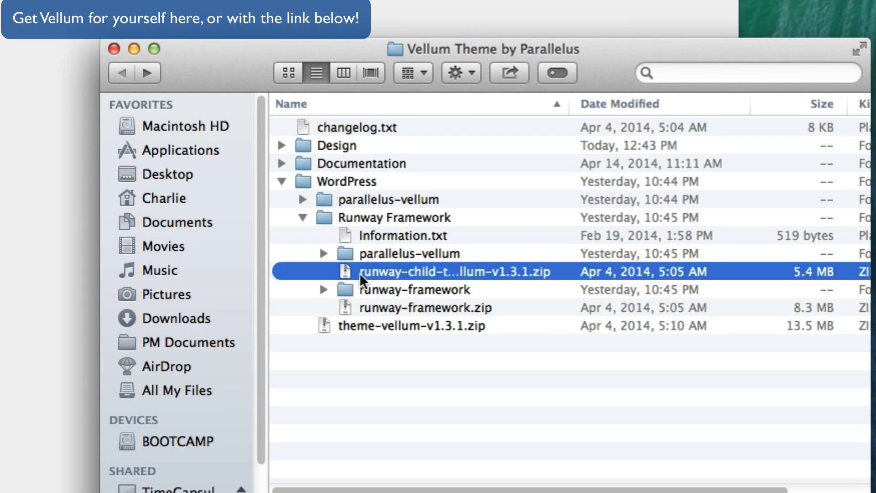
# - Preview Information.txt in the Runway Framework folder to read how the two archives are used, and close the preview
pyautogui.click(352, 234)
pyautogui.press('space')
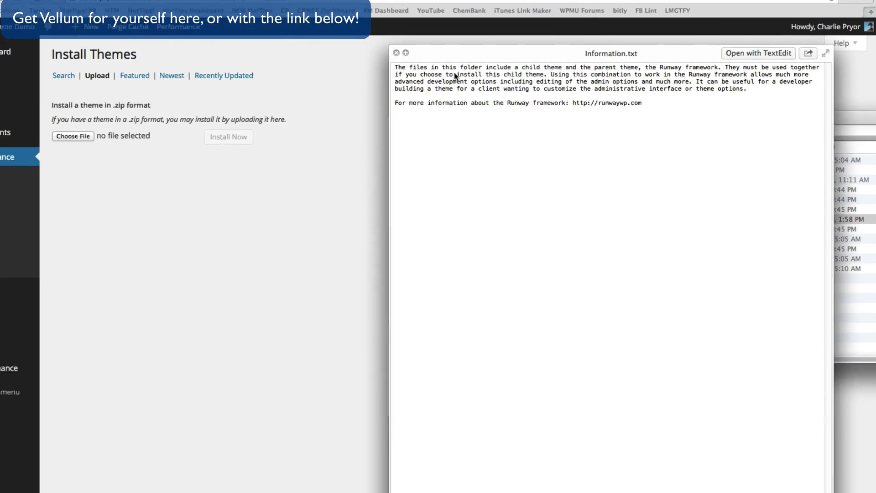
pyautogui.press('space')
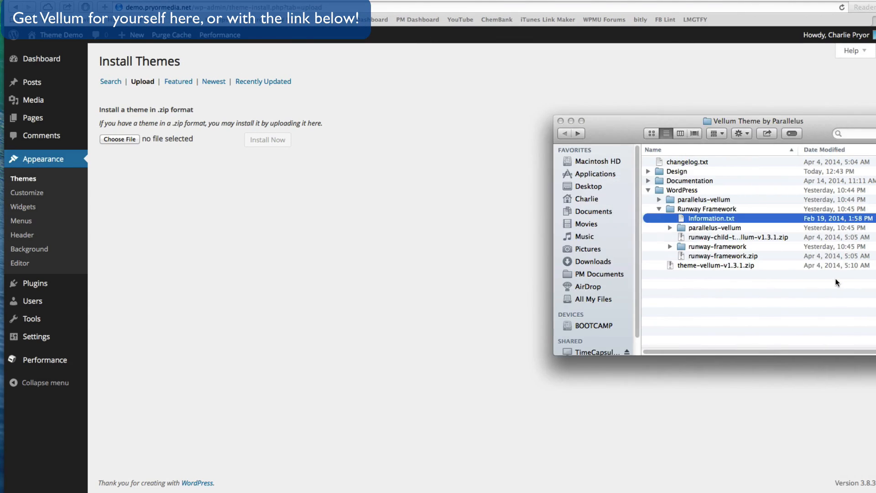
# - Collapse the Runway Framework and WordPress folders and move the Finder window aside, clear of the theme upload form
pyautogui.click(659, 208)
pyautogui.click(647, 190)
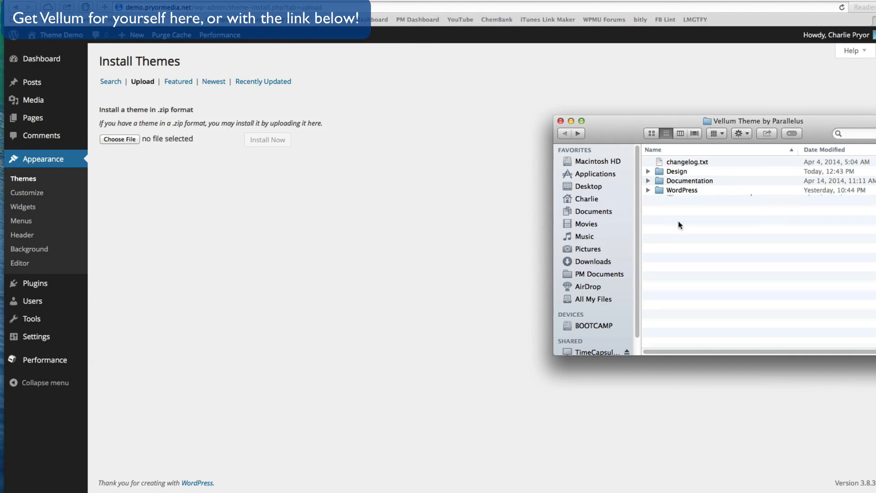
pyautogui.moveTo(669, 120); pyautogui.dragTo(730, 115)
pyautogui.click(745, 183)
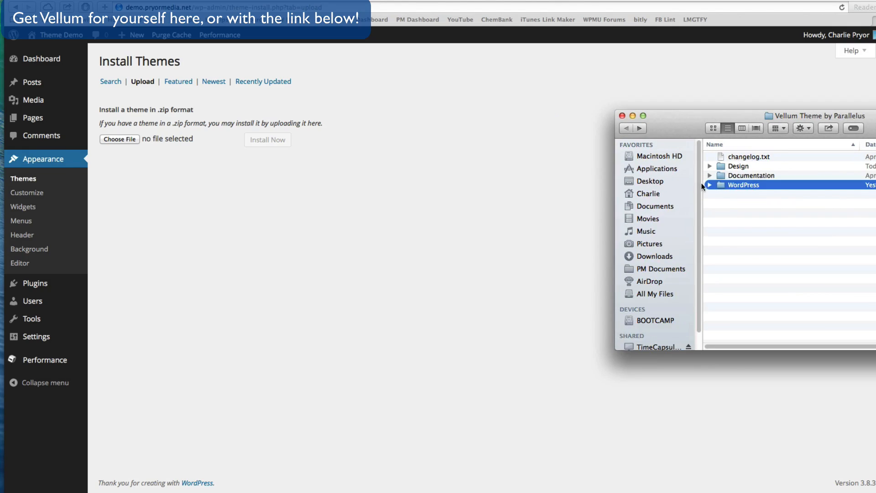
# - Upload theme-vellum-v1.3.1.zip from the WordPress folder of Vellum Theme by Parallelus on the Desktop, then install and activate the theme
pyautogui.click(122, 138)
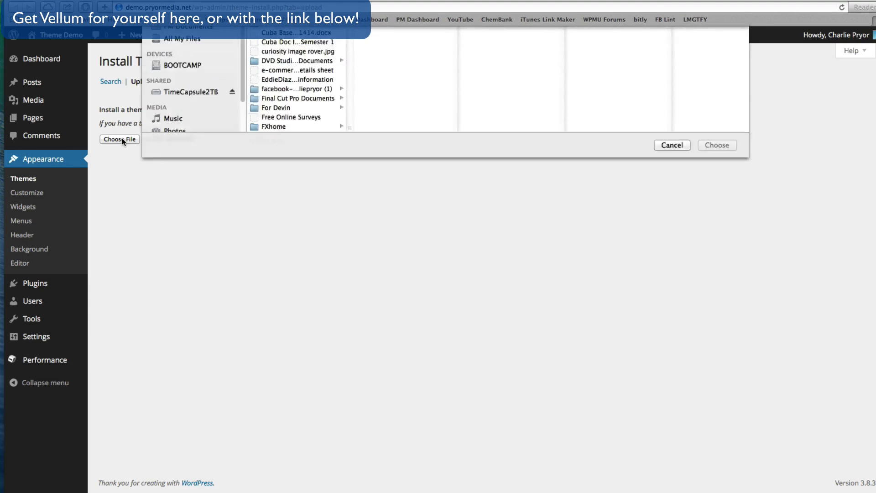
pyautogui.scroll(-3, 295, 229)
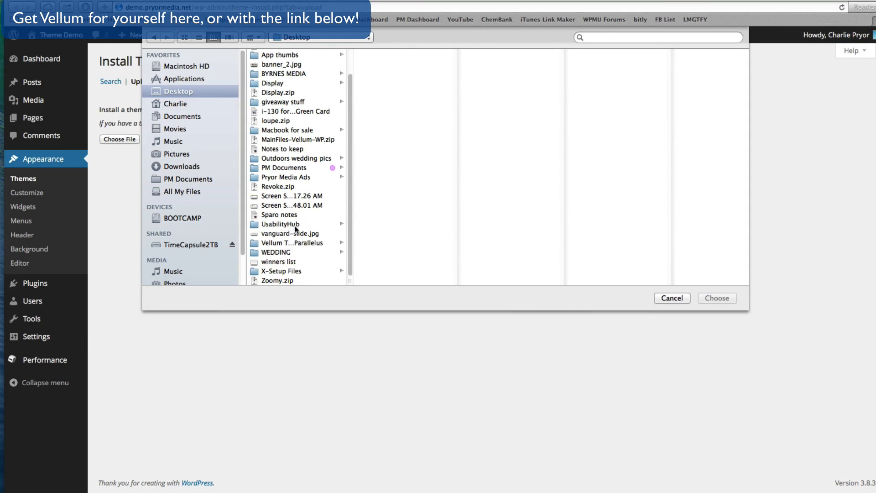
pyautogui.click(297, 242)
pyautogui.click(393, 81)
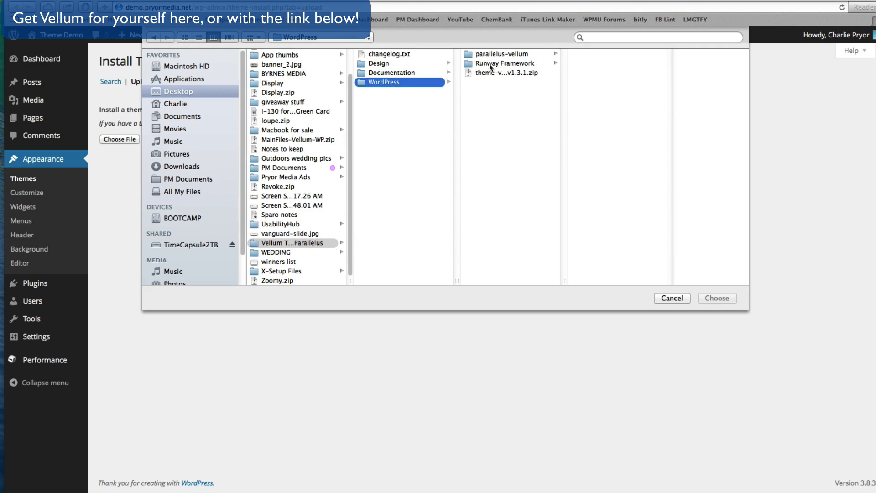
pyautogui.click(519, 73)
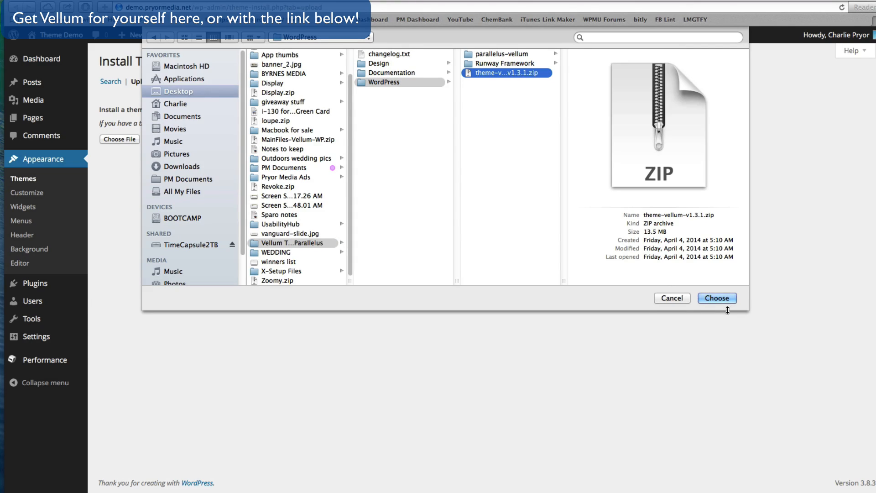
pyautogui.click(728, 299)
pyautogui.click(271, 144)
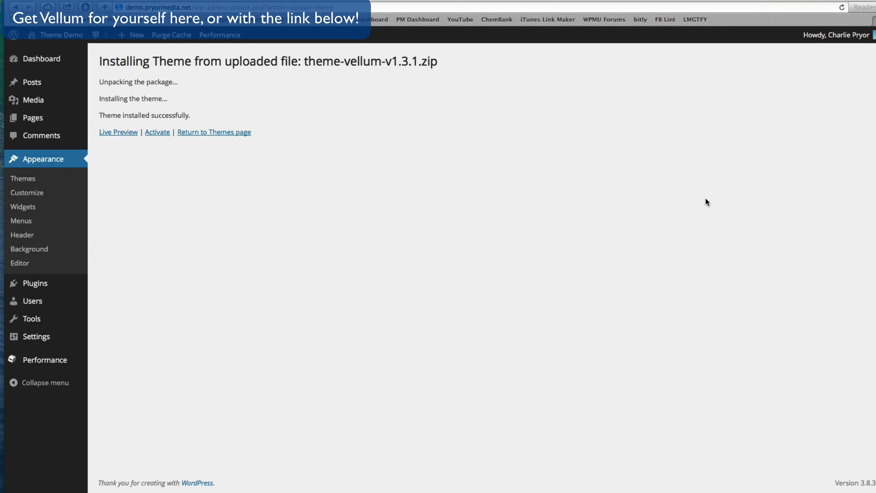
pyautogui.click(157, 132)
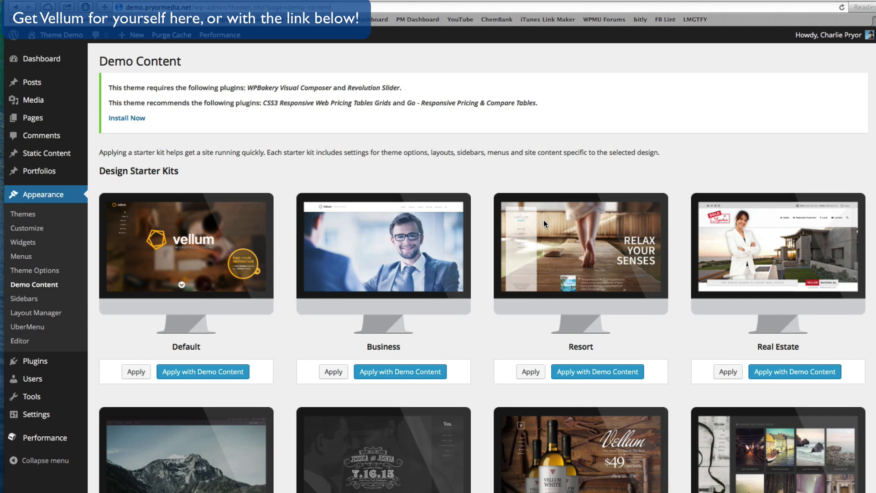
# - Look through the Design Starter Kits offered on the Demo Content page
pyautogui.scroll(-10, 479, 262)
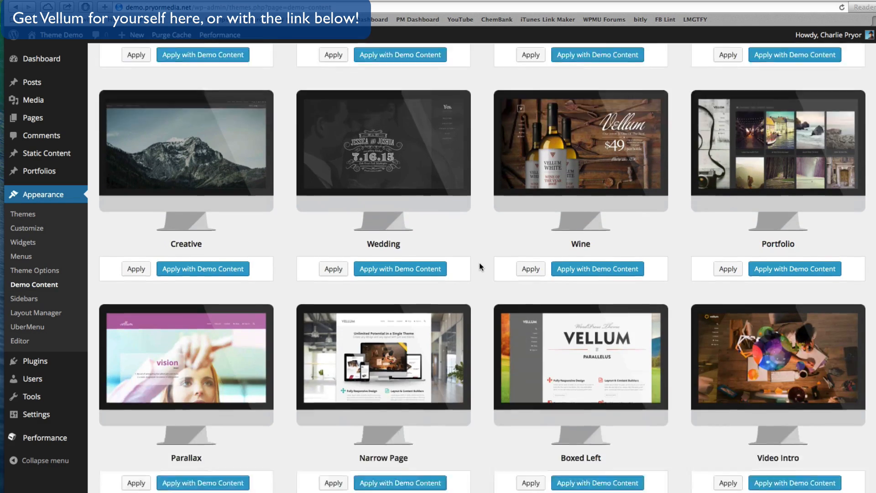
pyautogui.scroll(10, 477, 262)
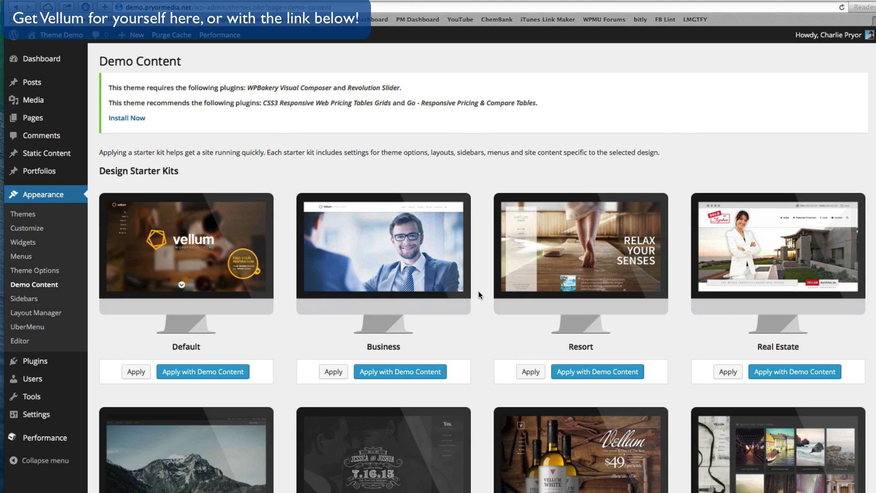
pyautogui.scroll(-5, 485, 254)
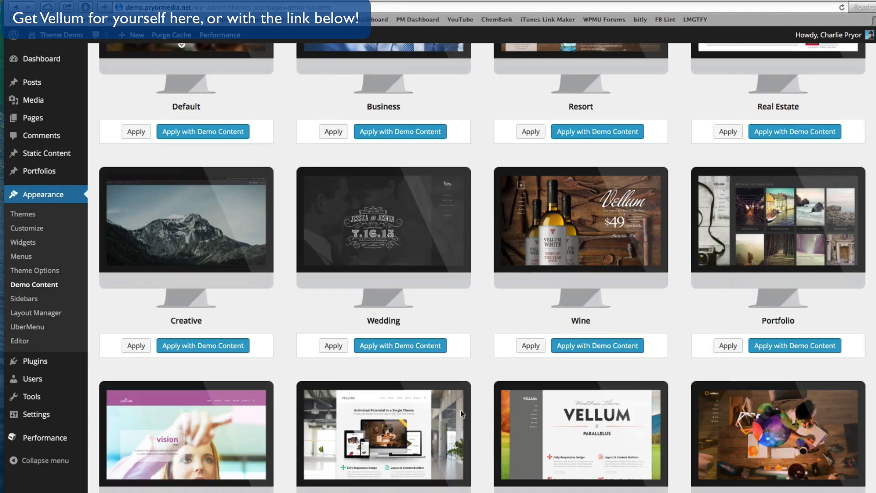
pyautogui.scroll(-3, 478, 309)
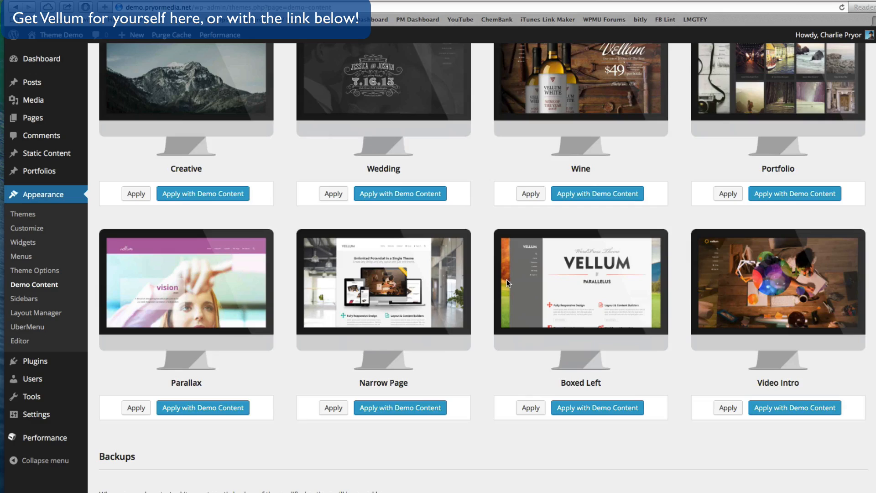
pyautogui.scroll(8, 502, 274)
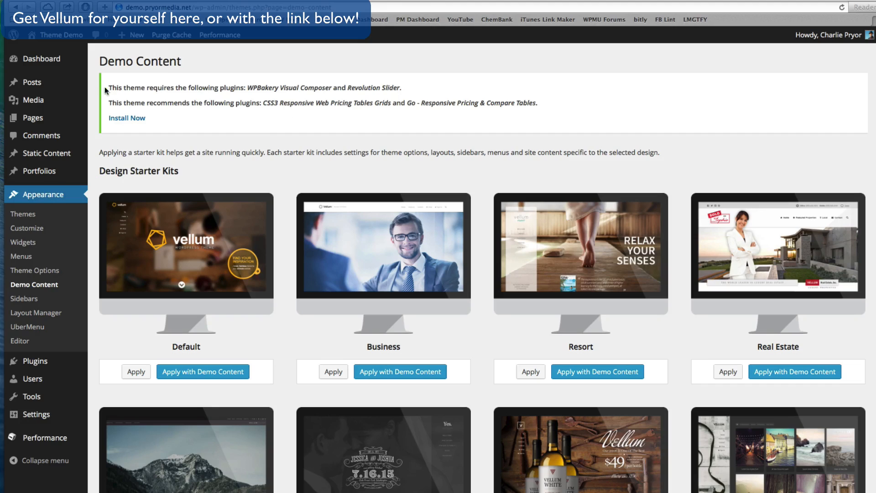
# - Read the notice listing the plugins that the theme requires and recommends
pyautogui.moveTo(131, 87); pyautogui.dragTo(245, 86)
pyautogui.click(192, 85)
pyautogui.click(380, 87)
pyautogui.click(248, 84)
pyautogui.moveTo(174, 102); pyautogui.dragTo(520, 104)
pyautogui.click(520, 104)
# - Install all four listed plugins in bulk: Revolution Slider, WPBakery Visual Composer, CSS3 Responsive Web Pricing Tables Grids and Go - Responsive Pricing & Compare Tables
pyautogui.click(124, 118)
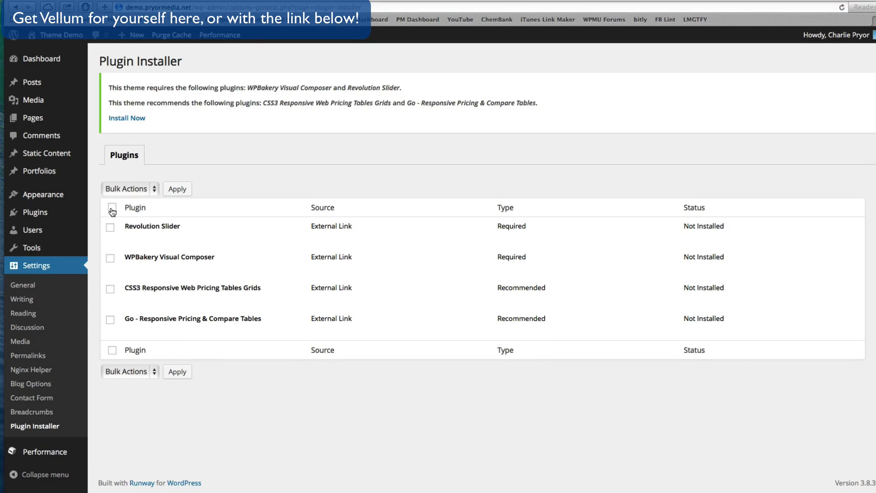
pyautogui.click(112, 207)
pyautogui.click(149, 190)
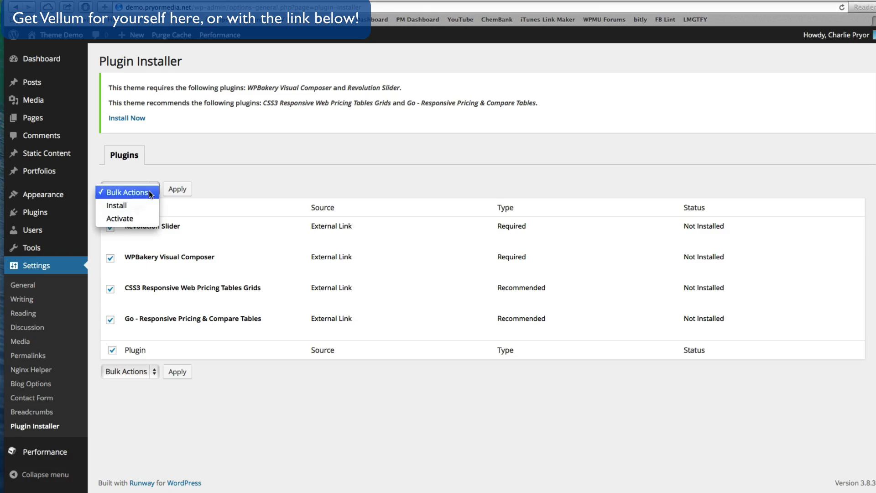
pyautogui.click(137, 205)
pyautogui.click(166, 191)
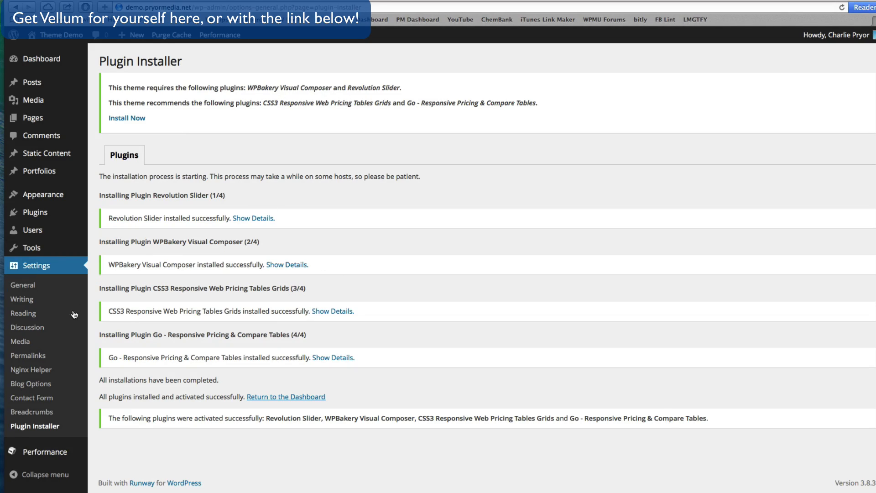
# - Review the list of installed plugins and return to the theme's Demo Content page
pyautogui.moveTo(49, 214)
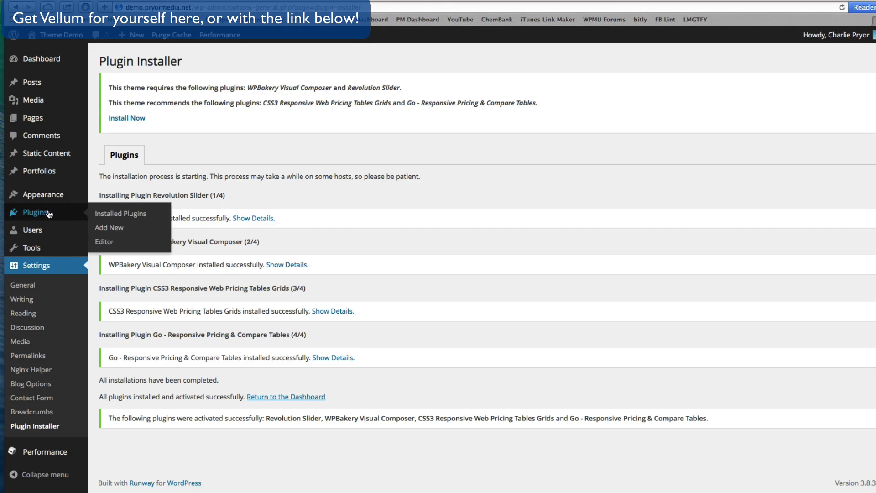
pyautogui.click(111, 214)
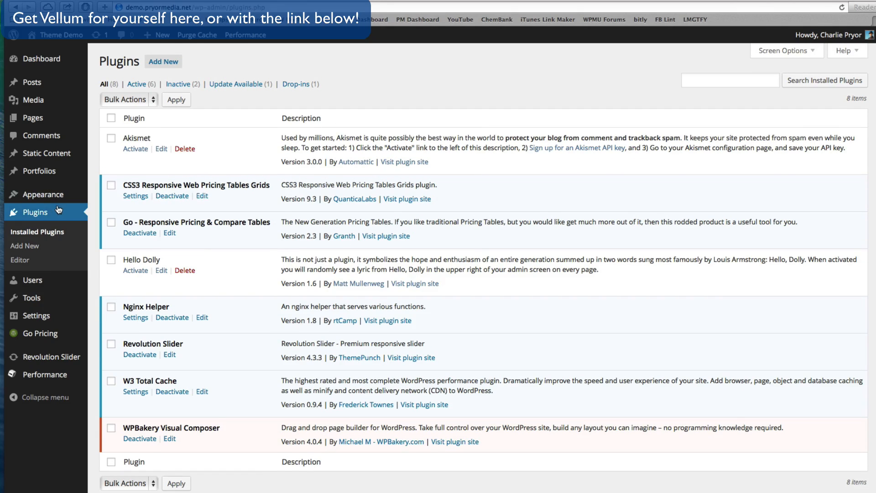
pyautogui.moveTo(53, 194)
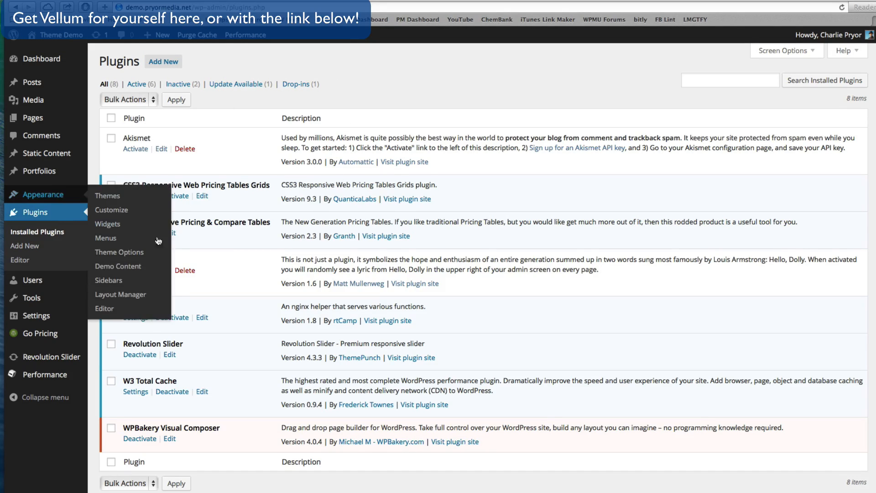
pyautogui.click(142, 269)
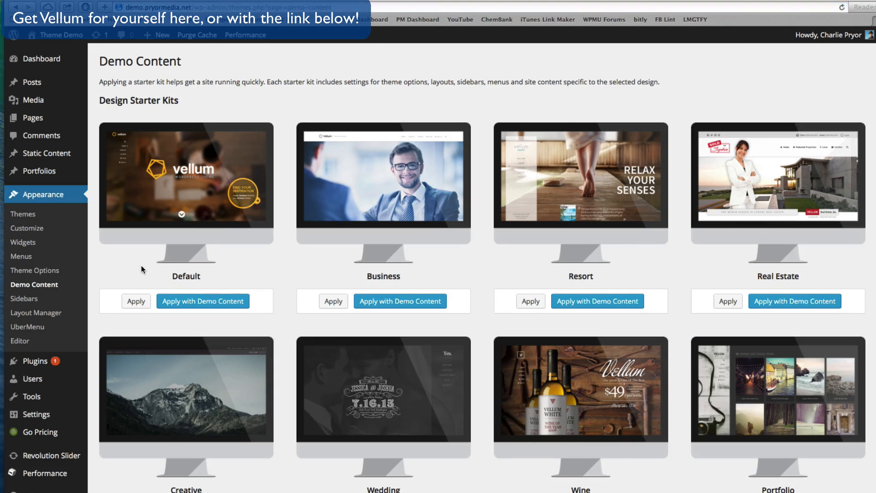
# - Look through the Design Starter Kits on the Demo Content page, down to the Video Intro kit
pyautogui.tripleClick(123, 100)
pyautogui.click(300, 91)
pyautogui.scroll(-6, 478, 234)
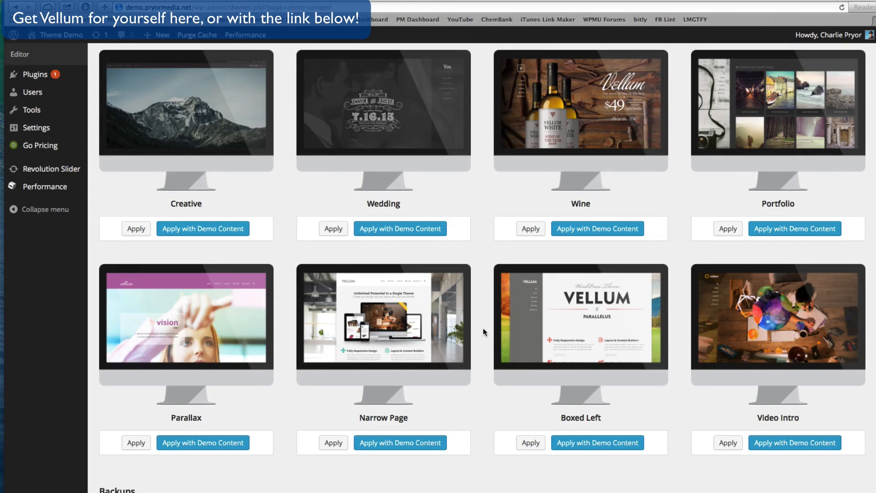
pyautogui.scroll(6, 483, 332)
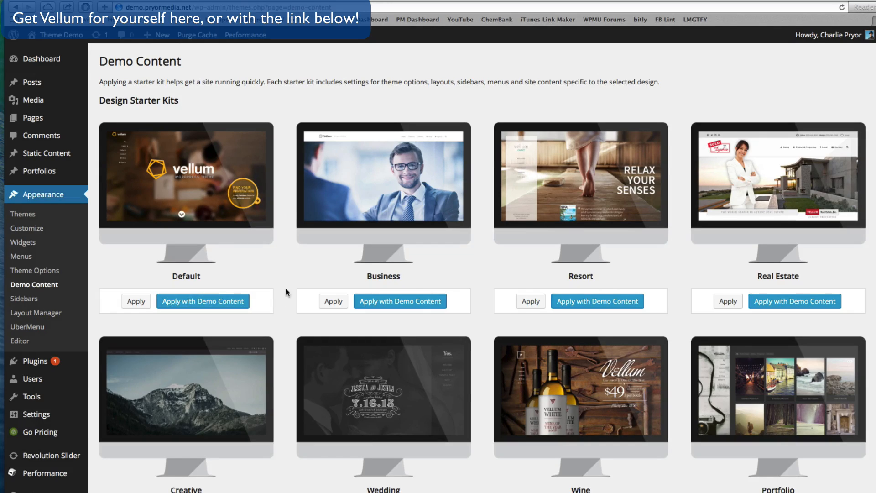
# - Open the demo site's front page in a separate tab, view it, and return to the Demo Content page
pyautogui.moveTo(60, 35)
pyautogui.rightClick(59, 52)
pyautogui.click(77, 53)
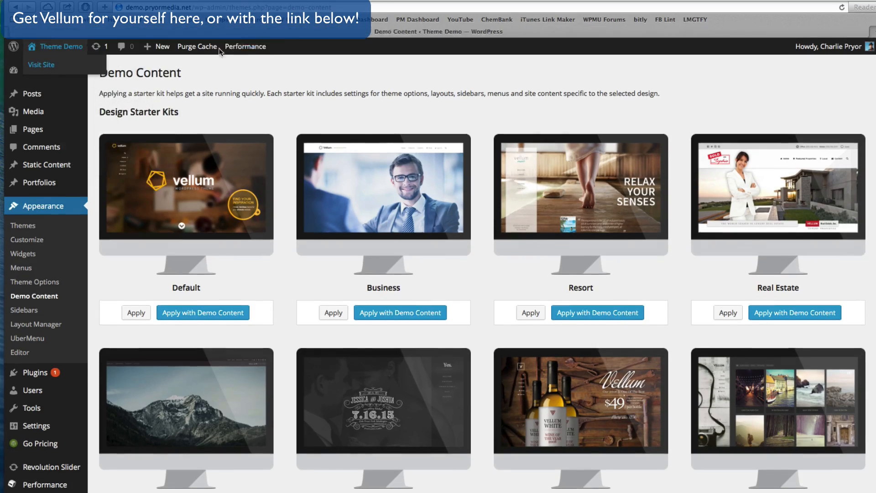
pyautogui.click(482, 32)
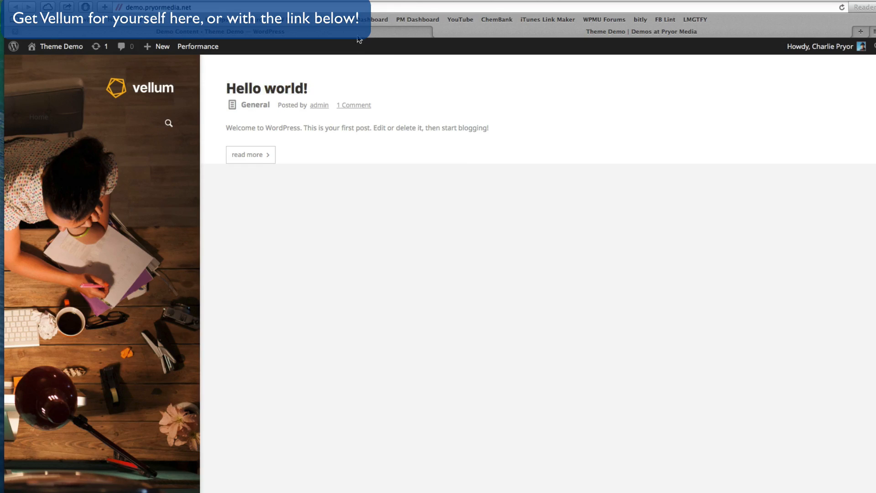
pyautogui.click(344, 33)
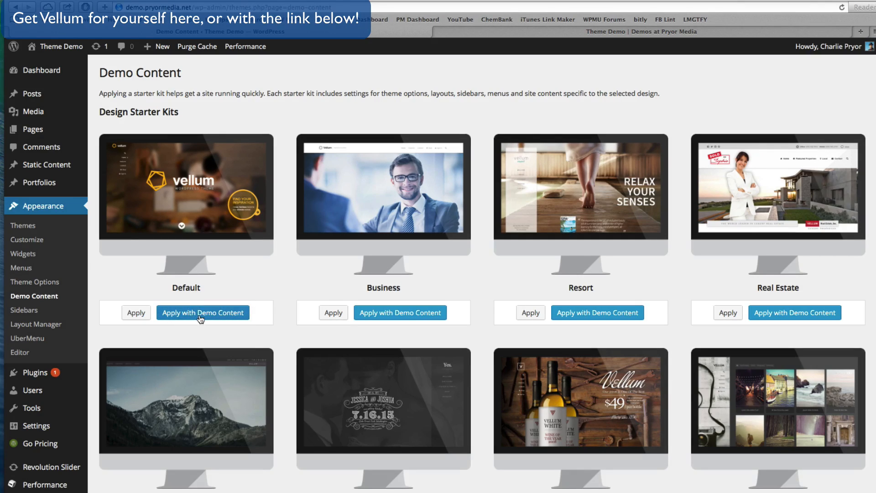
# - Open the site's Pages list, Posts list, Widgets and Menus admin pages, each in its own new tab
pyautogui.moveTo(55, 130)
pyautogui.rightClick(103, 132)
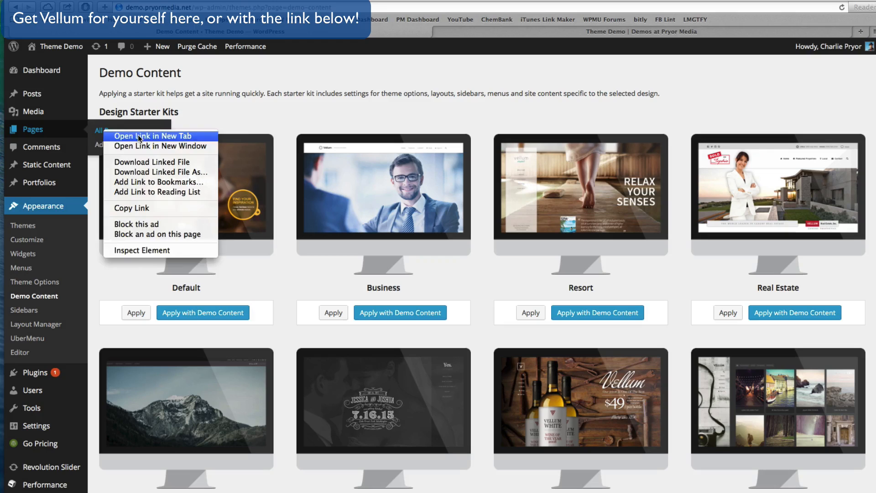
pyautogui.click(137, 135)
pyautogui.moveTo(72, 97)
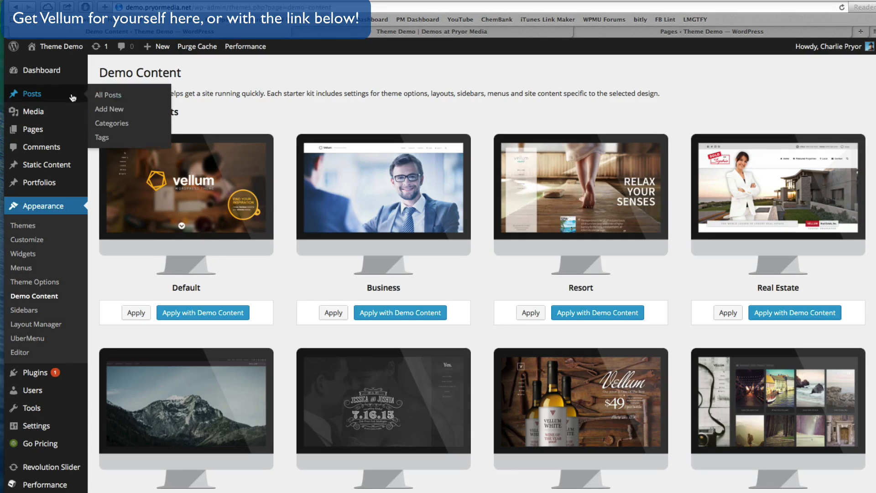
pyautogui.rightClick(116, 94)
pyautogui.click(140, 97)
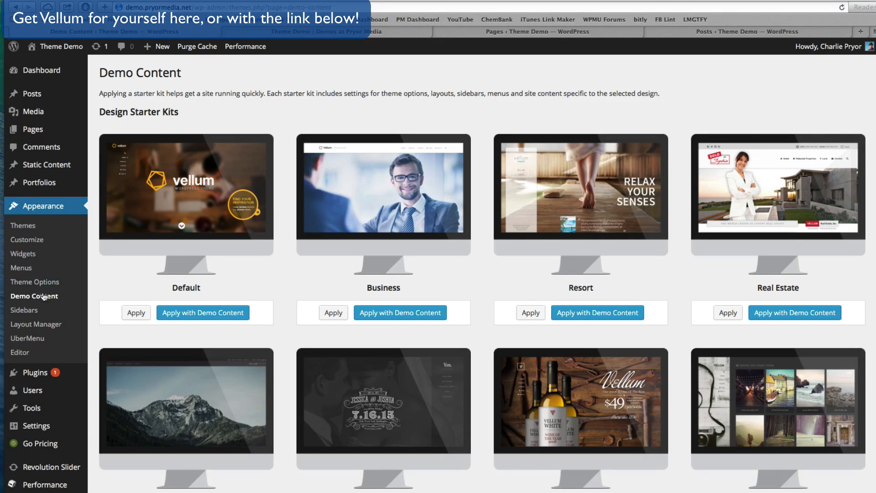
pyautogui.rightClick(25, 255)
pyautogui.click(46, 260)
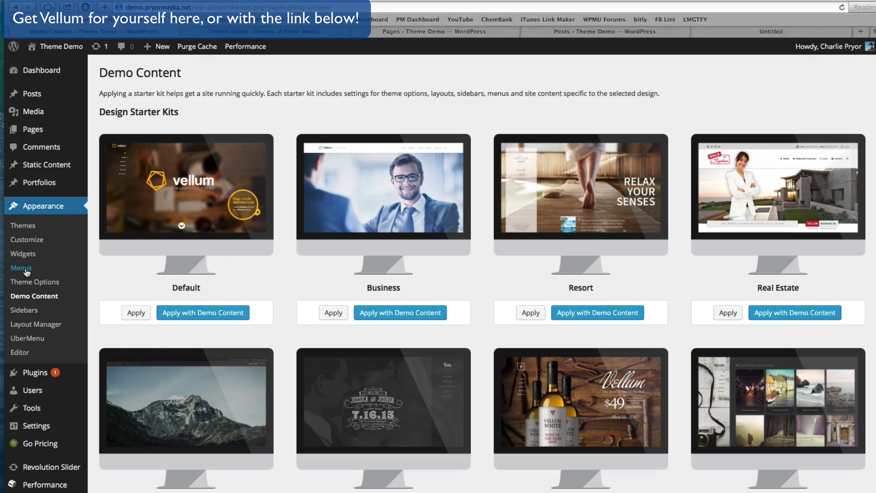
pyautogui.rightClick(26, 267)
pyautogui.click(73, 269)
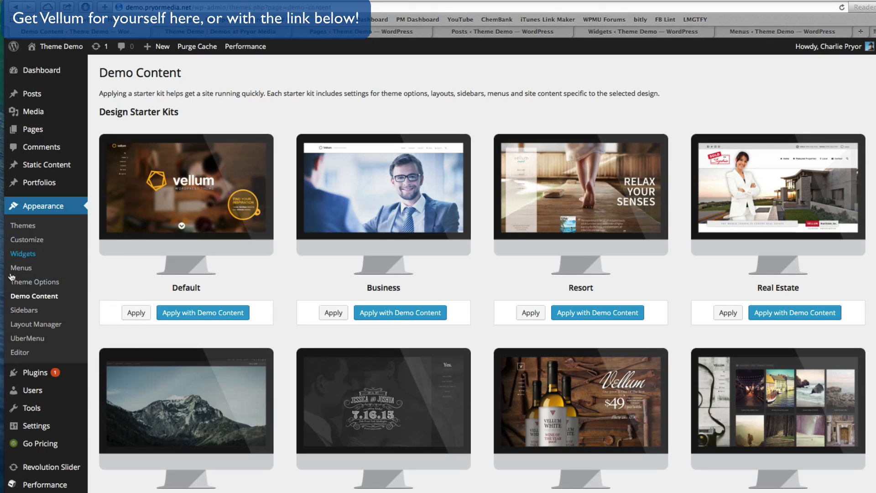
# - Check the site's existing pages and posts in their already opened lists
pyautogui.click(240, 32)
pyautogui.click(363, 32)
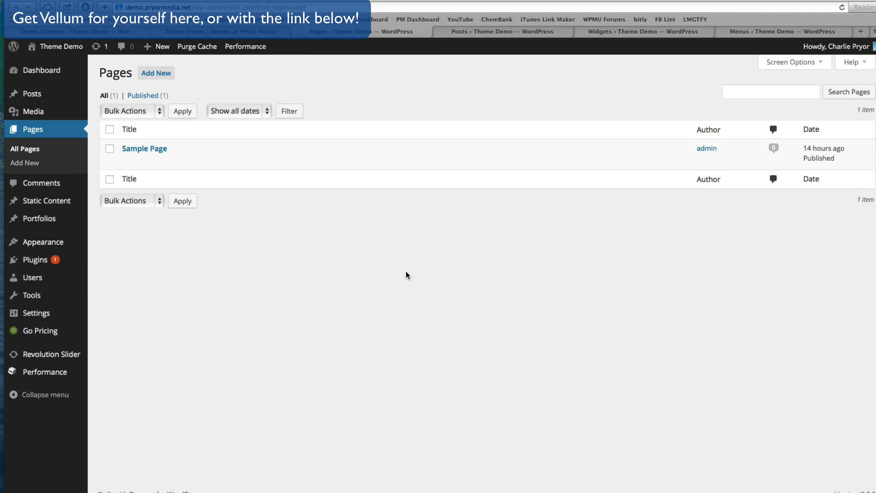
pyautogui.click(437, 30)
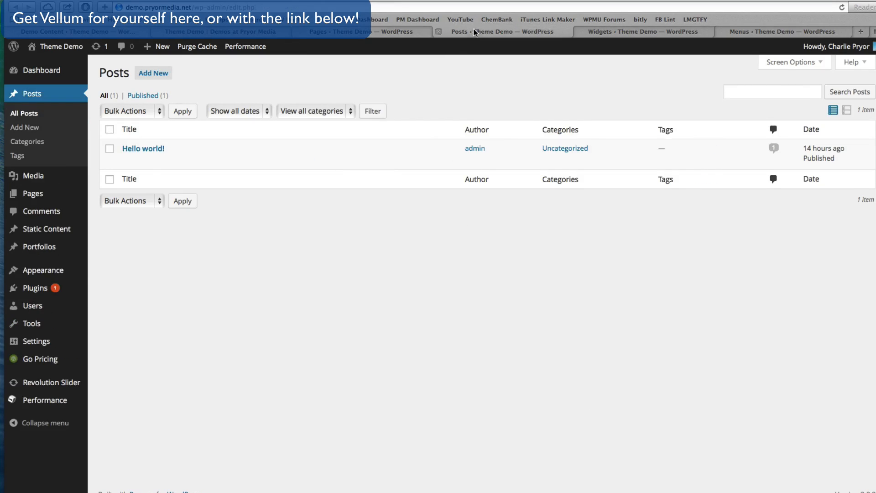
# - On the Widgets page, expand the masthead and footer widget areas to examine their contents, and collapse them again
pyautogui.click(641, 32)
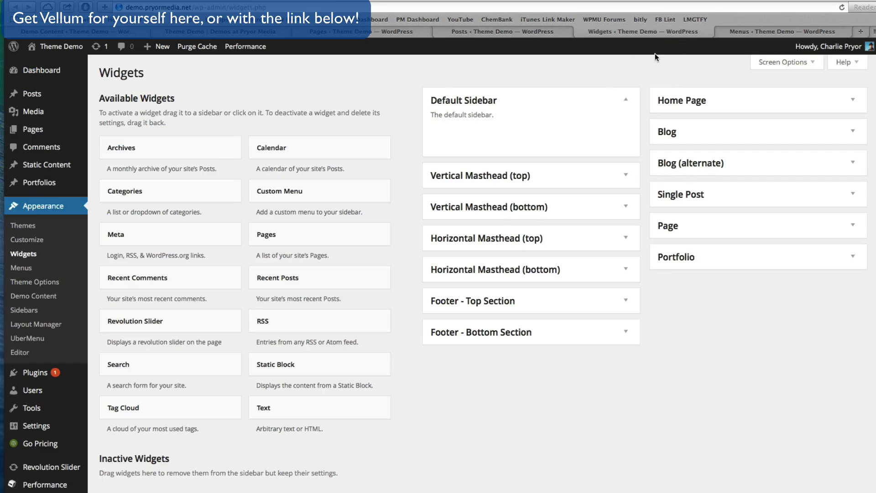
pyautogui.click(632, 339)
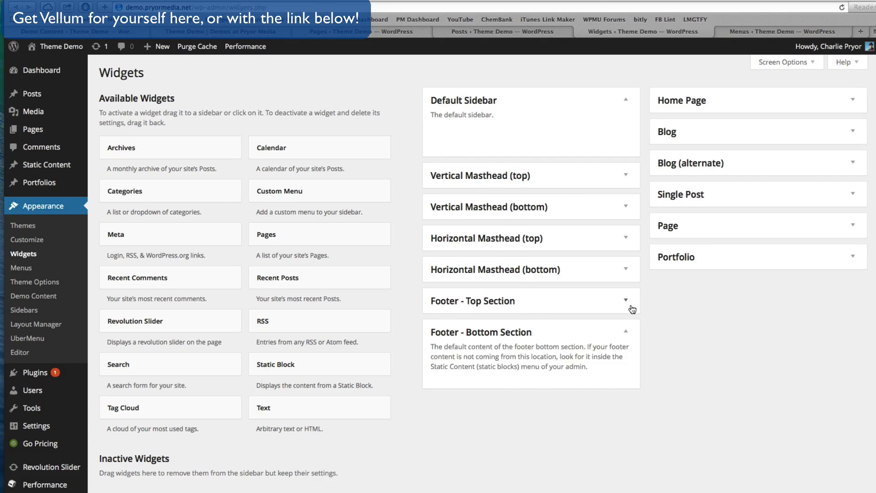
pyautogui.click(630, 307)
pyautogui.click(627, 265)
pyautogui.click(626, 244)
pyautogui.click(628, 210)
pyautogui.click(630, 186)
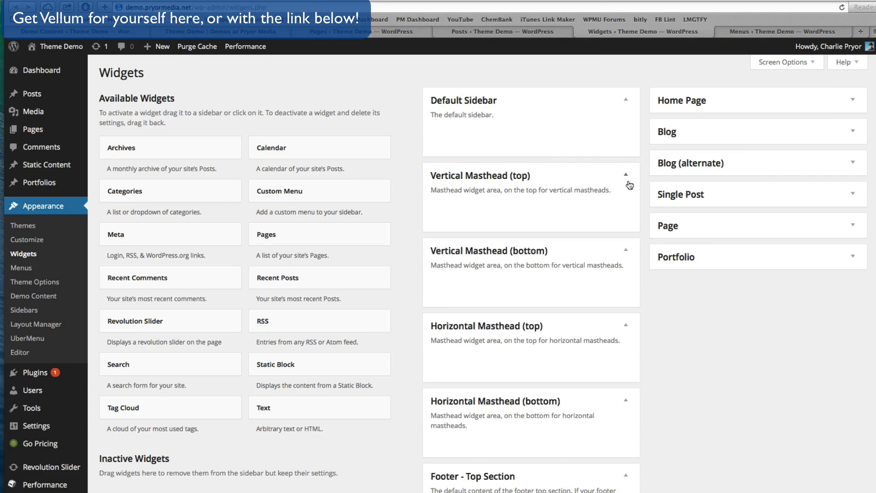
pyautogui.click(630, 186)
pyautogui.click(629, 203)
pyautogui.click(626, 238)
pyautogui.click(625, 269)
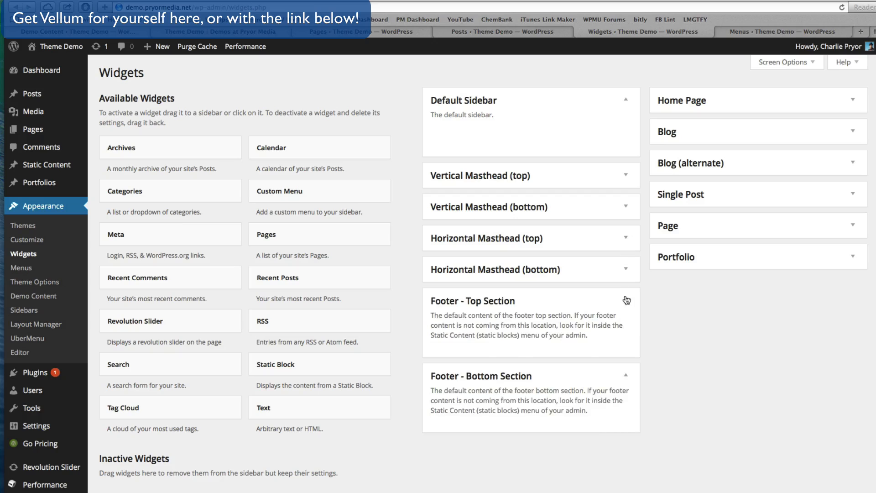
pyautogui.click(625, 300)
pyautogui.click(627, 333)
# - Check the contents of the Portfolio, Page and Single Post widget areas and collapse them again
pyautogui.click(853, 256)
pyautogui.click(852, 232)
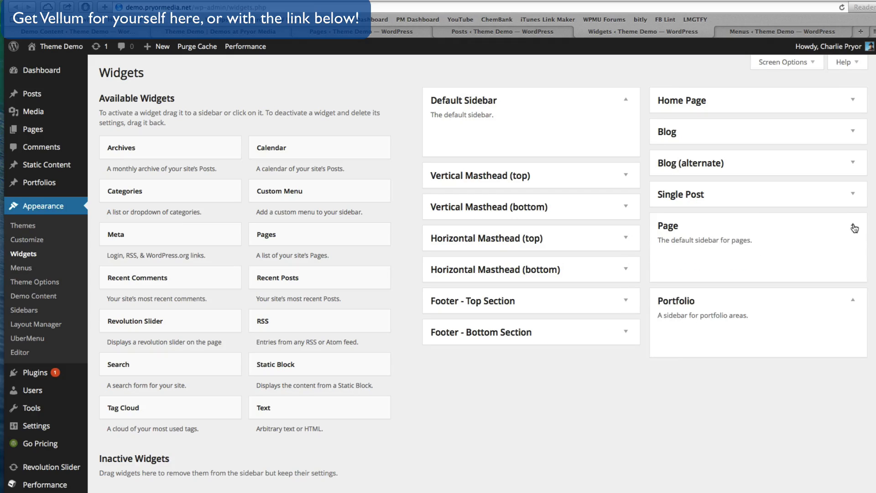
pyautogui.click(856, 202)
pyautogui.click(856, 202)
pyautogui.click(855, 224)
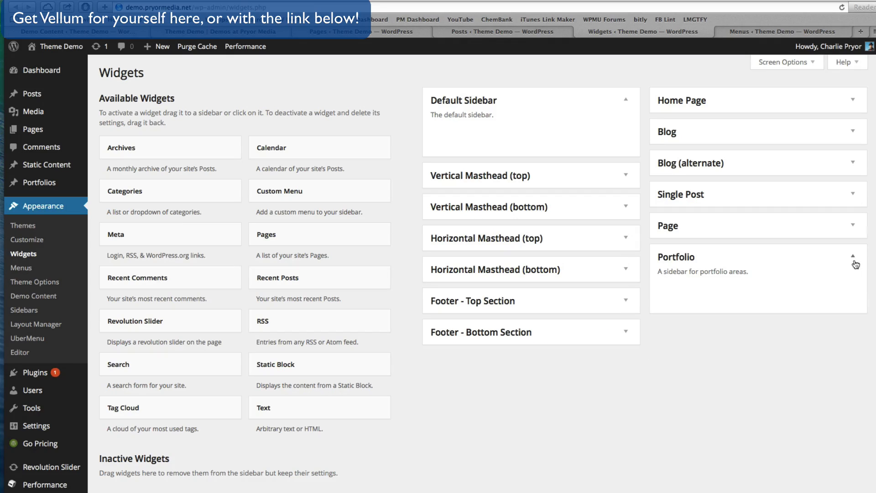
pyautogui.click(854, 260)
# - Check the current menu structure and the site's front page, and return to the Demo Content page
pyautogui.click(762, 36)
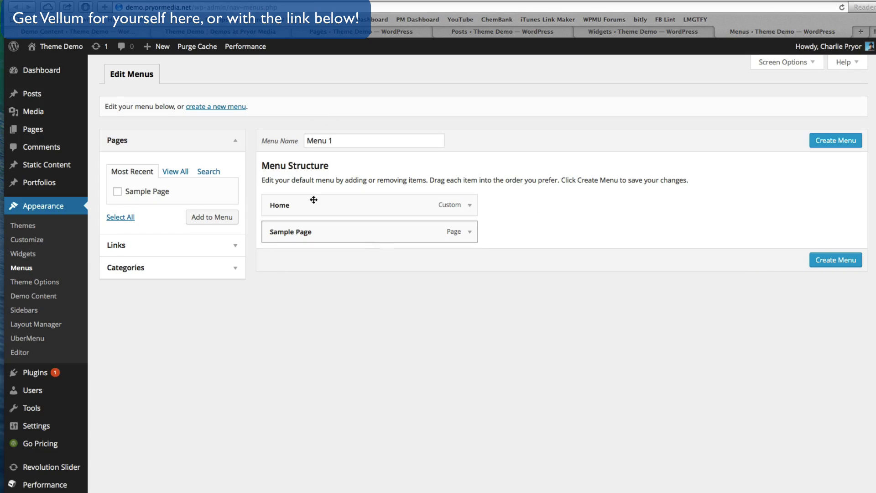
pyautogui.click(264, 35)
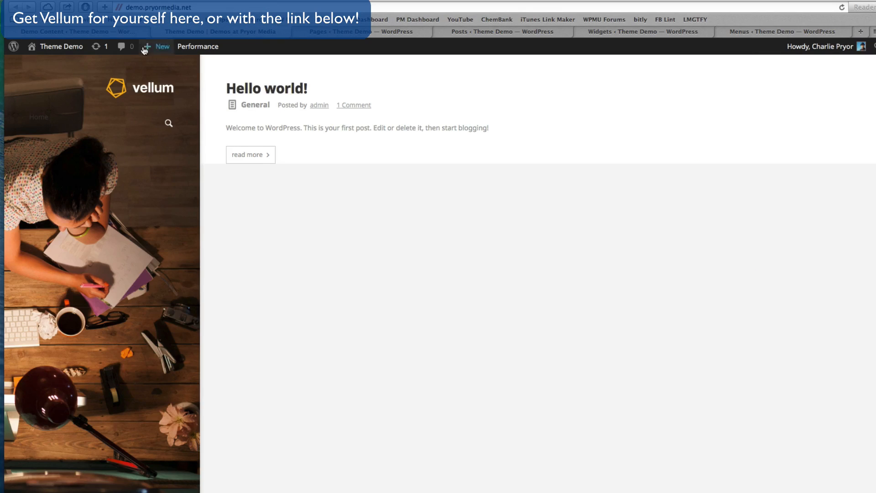
pyautogui.click(114, 33)
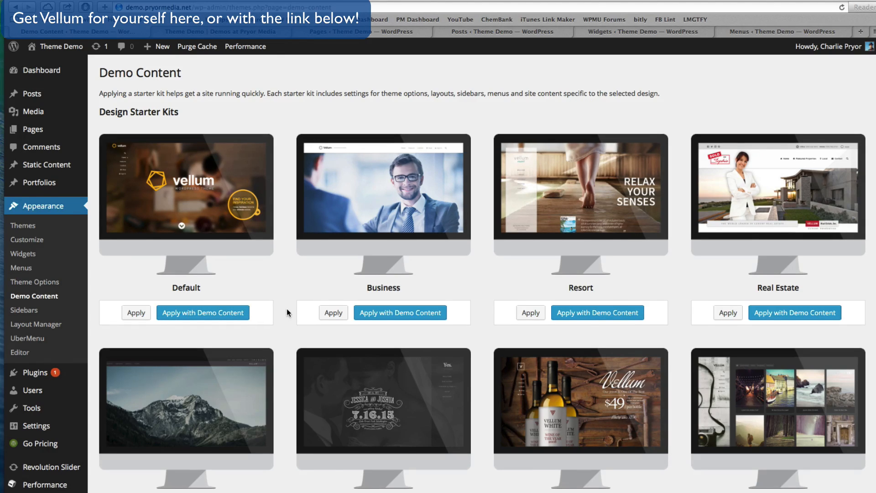
# - Compare the available Design Starter Kits, from Default to Video Intro
pyautogui.scroll(-3, 286, 312)
pyautogui.scroll(-5, 287, 308)
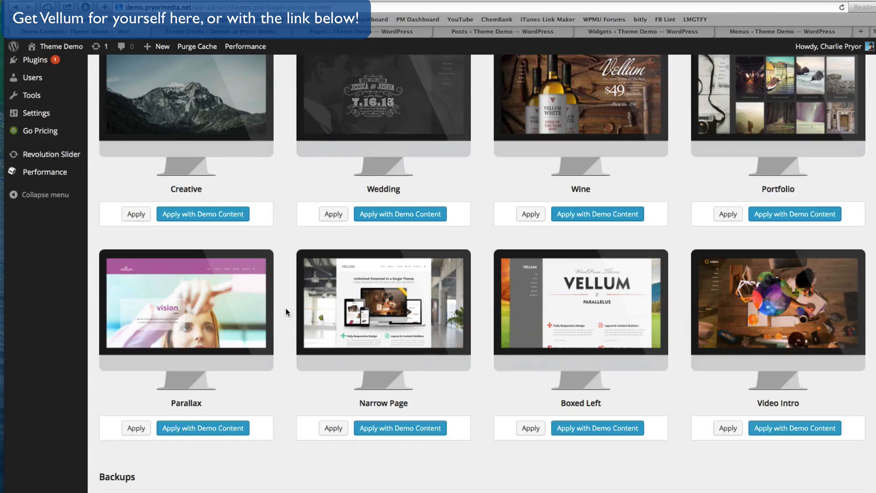
pyautogui.scroll(9, 286, 307)
pyautogui.scroll(-6, 283, 274)
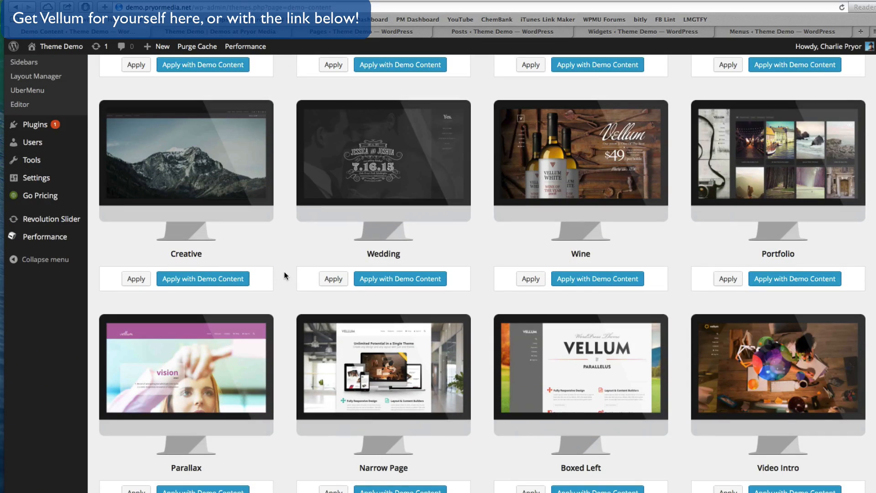
pyautogui.scroll(-2, 471, 250)
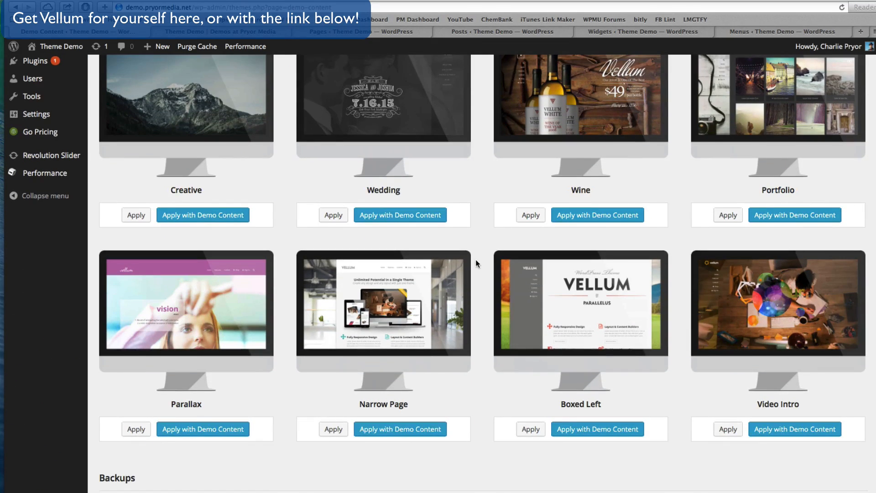
pyautogui.scroll(2, 475, 259)
pyautogui.scroll(1, 477, 263)
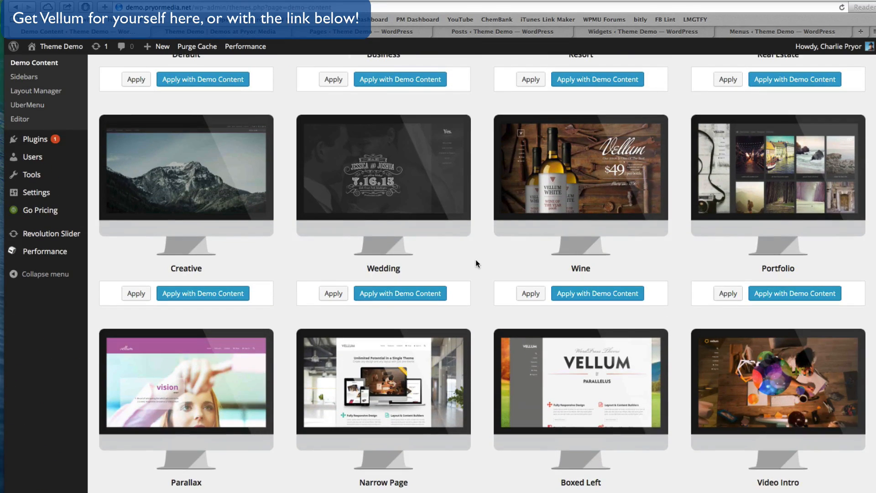
pyautogui.scroll(5, 579, 199)
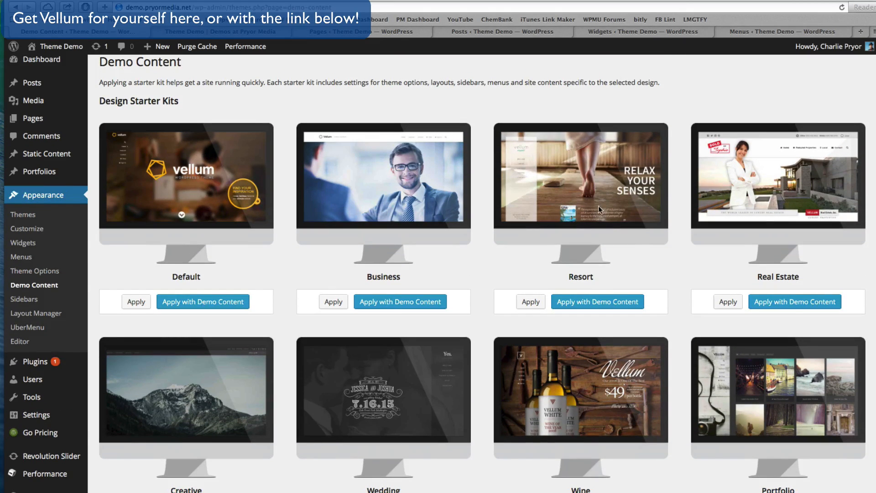
# - Apply the Default starter kit with its demo content and accept overwriting the Theme Options, Sidebars and Layouts
pyautogui.click(198, 300)
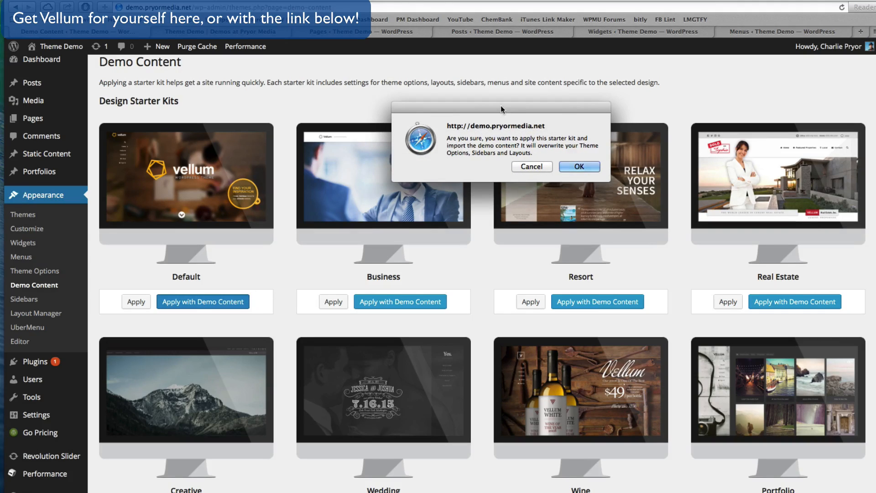
pyautogui.moveTo(511, 128); pyautogui.dragTo(501, 187)
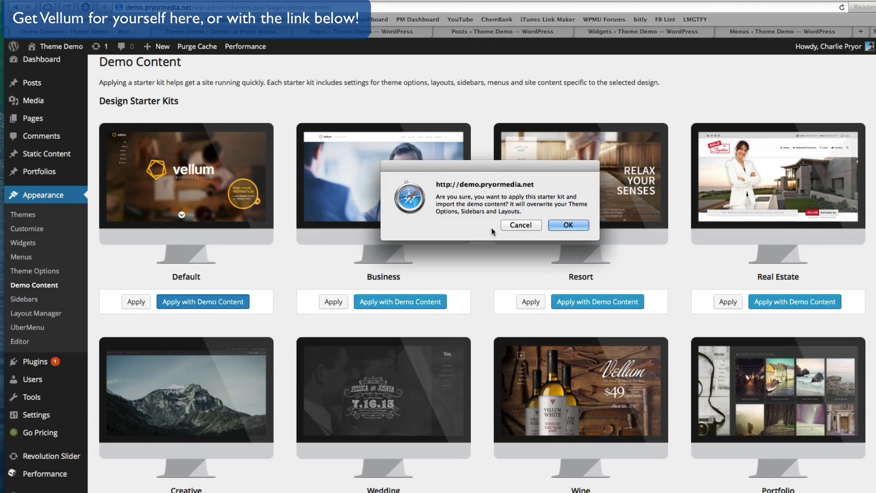
pyautogui.click(569, 225)
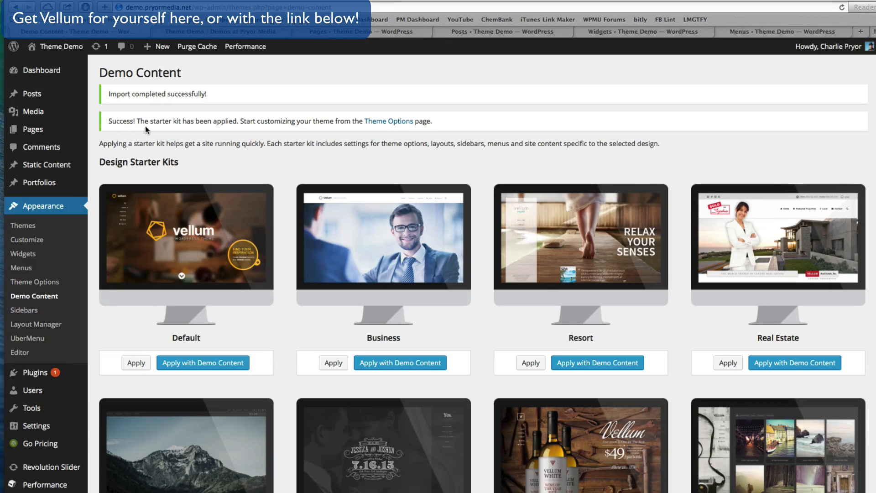
# - Read the import notices on the Demo Content page and switch to the site's front page
pyautogui.moveTo(178, 122); pyautogui.dragTo(342, 117)
pyautogui.click(284, 136)
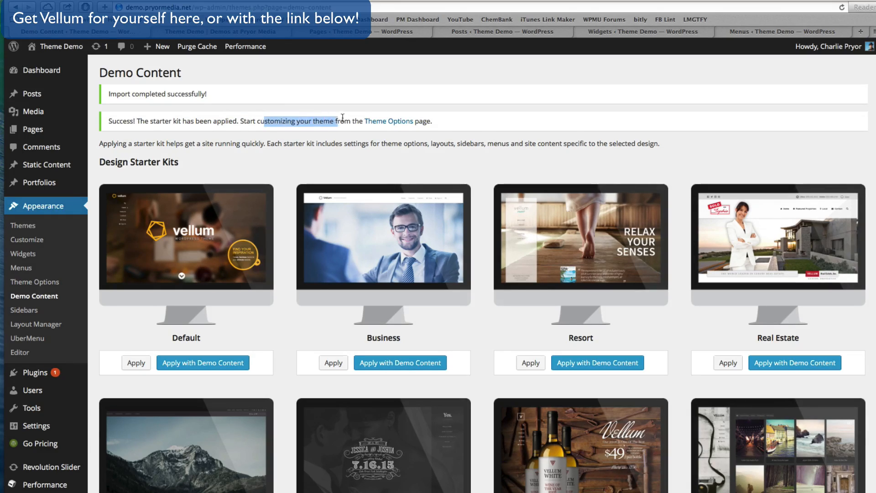
pyautogui.click(343, 118)
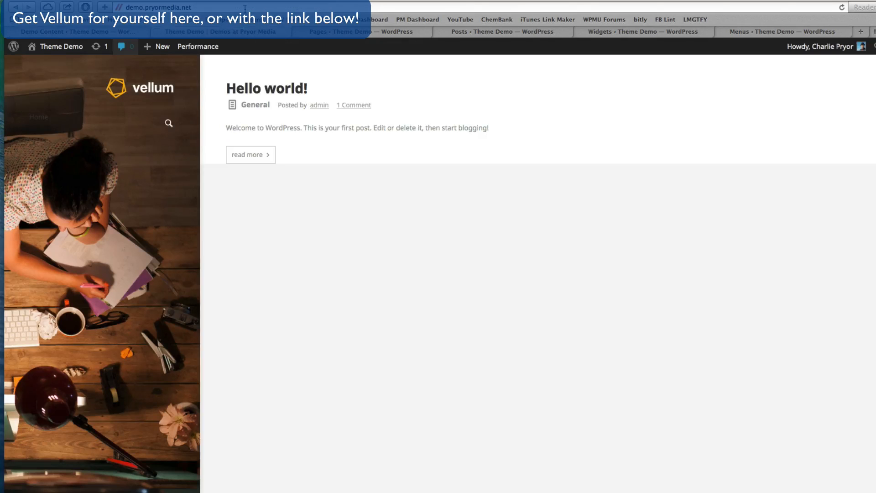
# - Reload the site's front page and examine the imported home page content down to the footer
pyautogui.click(245, 9)
pyautogui.press('Return')
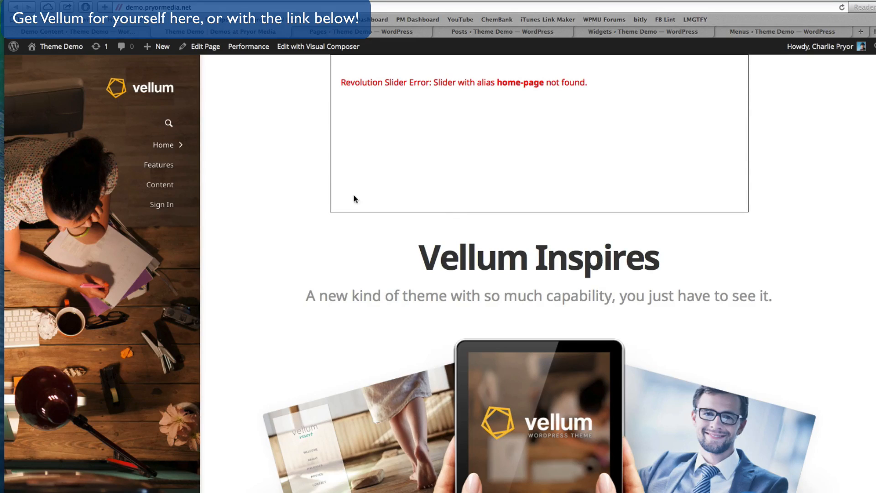
pyautogui.scroll(-15, 459, 195)
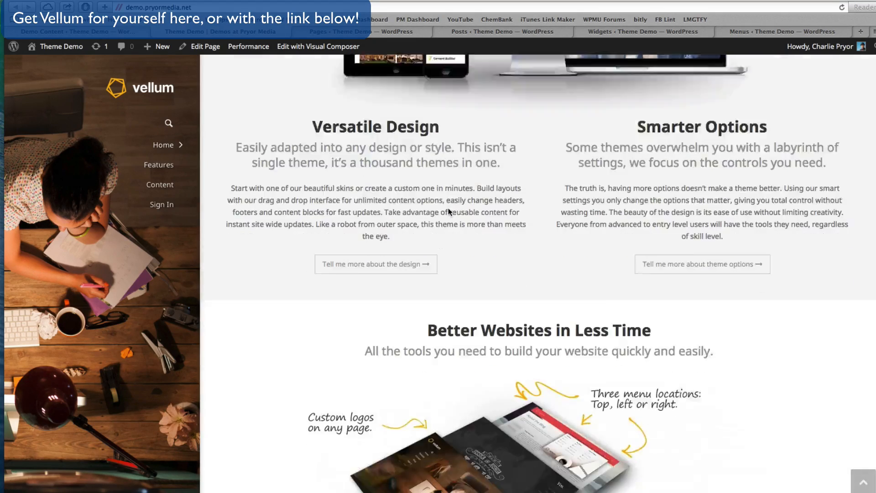
pyautogui.scroll(-15, 444, 207)
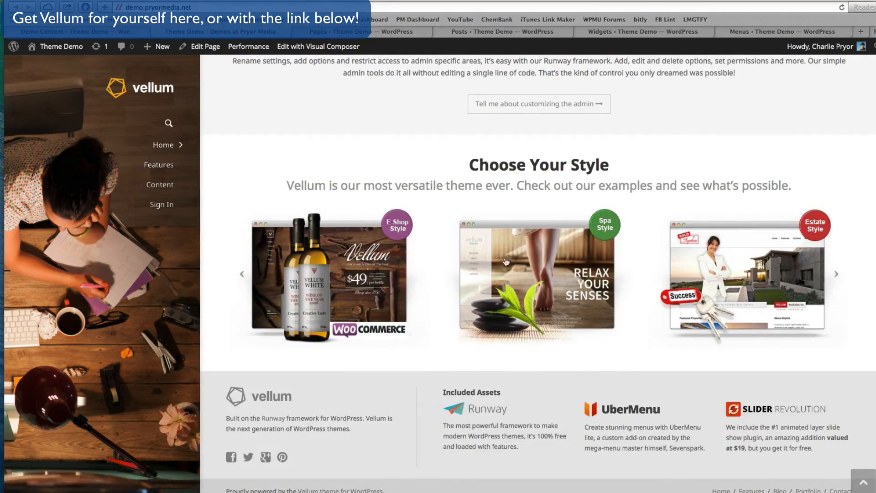
pyautogui.scroll(5, 362, 213)
pyautogui.scroll(10, 362, 213)
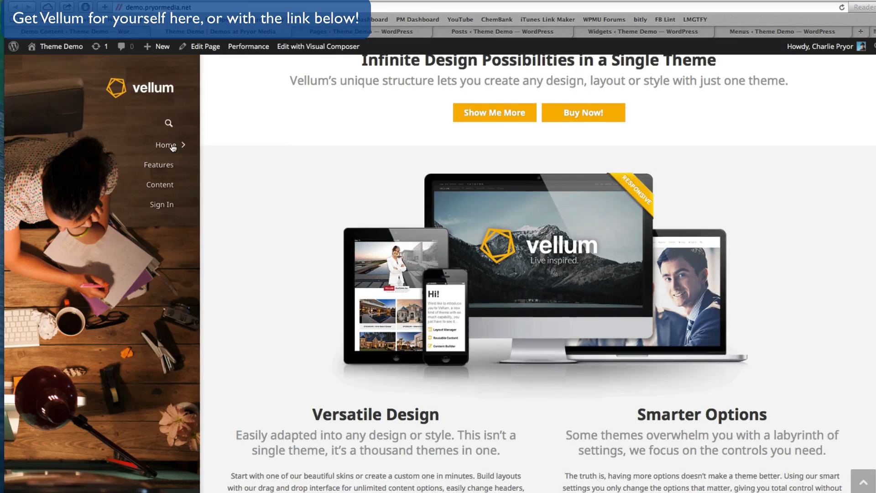
# - Preview the Features submenu in the front page's navigation, and reload the admin Pages list to review the imported pages
pyautogui.moveTo(166, 172)
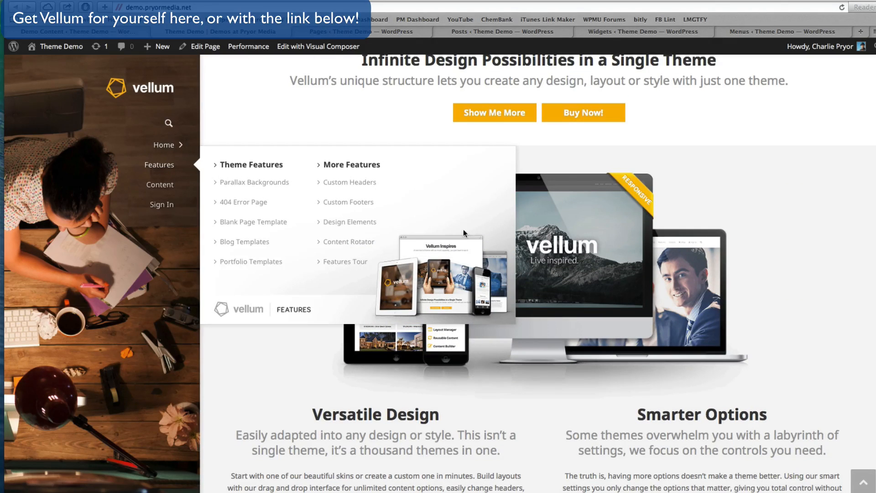
pyautogui.moveTo(167, 191)
pyautogui.click(370, 30)
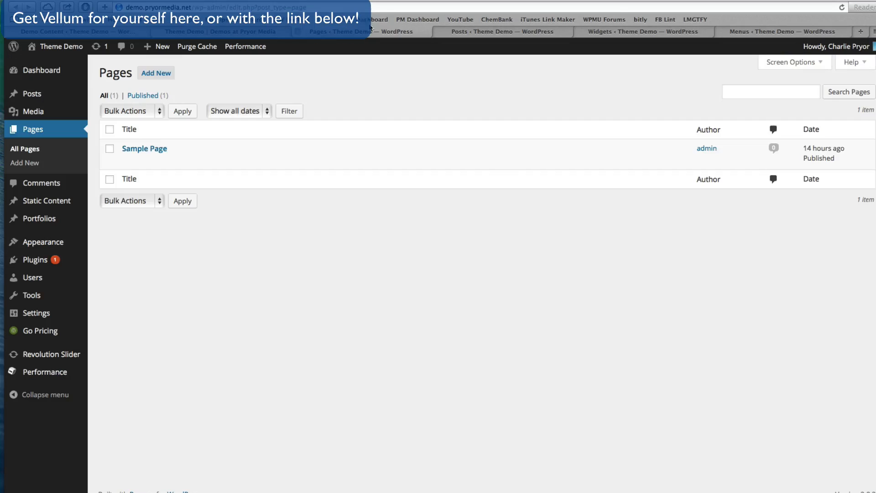
pyautogui.click(367, 7)
pyautogui.press('Return')
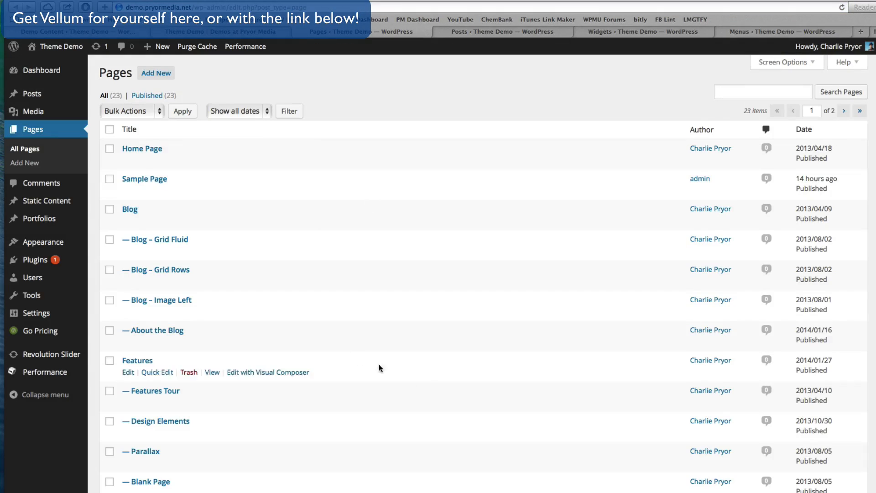
pyautogui.scroll(-7, 318, 330)
pyautogui.scroll(7, 318, 329)
# - Reload the admin Posts list to check for the imported sample posts
pyautogui.click(488, 32)
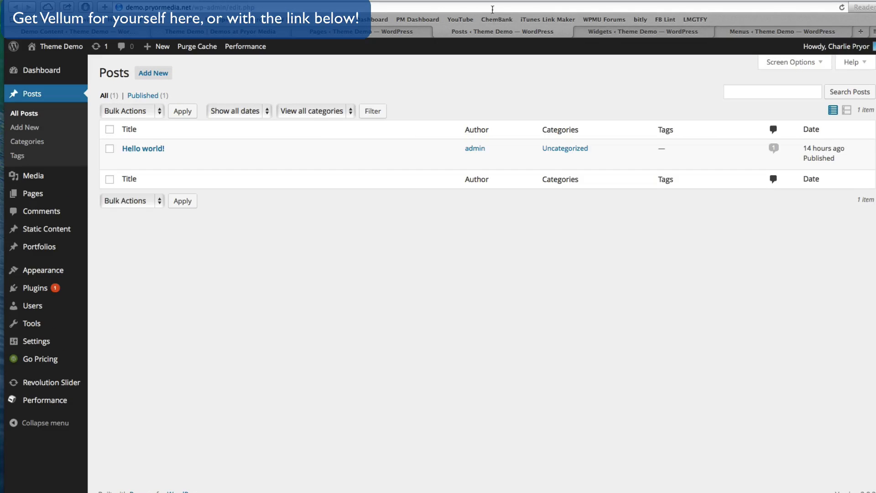
pyautogui.click(494, 7)
pyautogui.press('Return')
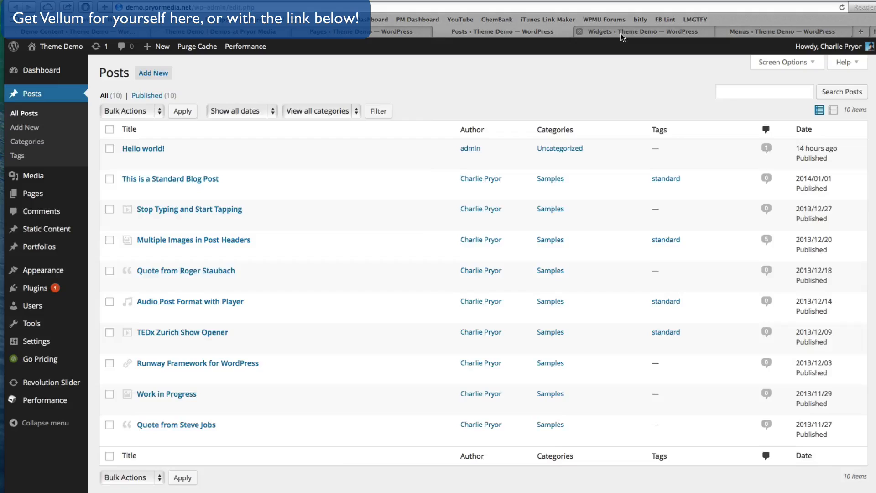
# - Switch to the Widgets admin page and expand the Vertical Masthead, Horizontal Masthead and Footer widget areas to inspect them
pyautogui.click(622, 32)
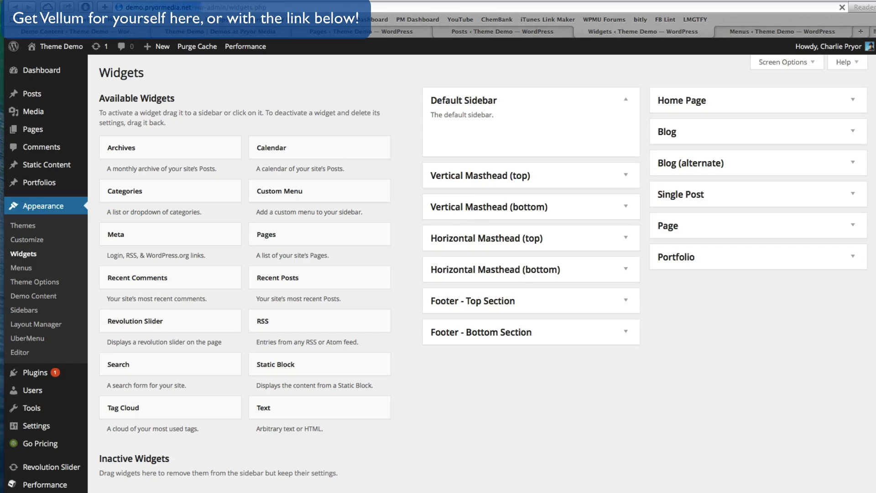
pyautogui.click(567, 172)
pyautogui.click(628, 249)
pyautogui.click(623, 324)
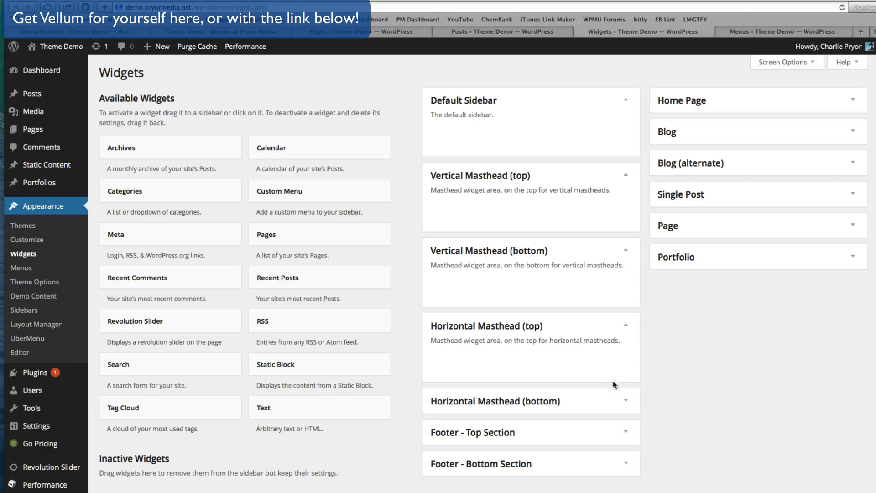
pyautogui.click(613, 400)
pyautogui.click(616, 470)
pyautogui.scroll(-2, 616, 456)
pyautogui.click(611, 457)
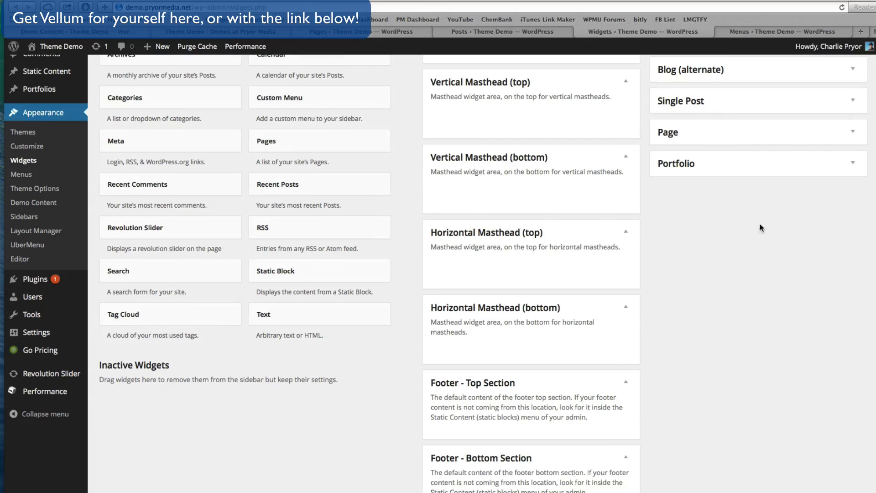
# - Expand the Portfolio, Page and Single Post widget areas to check their contents, and collapse them again
pyautogui.click(791, 158)
pyautogui.click(770, 132)
pyautogui.click(750, 101)
pyautogui.click(735, 73)
pyautogui.click(727, 78)
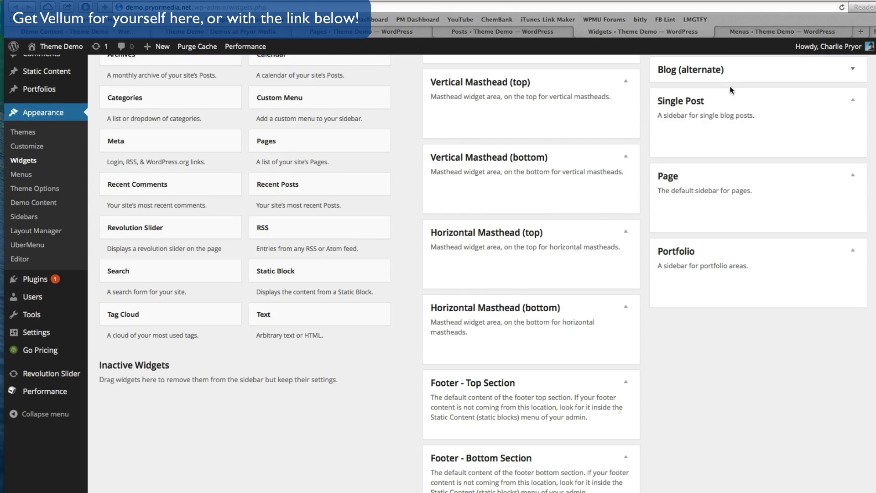
pyautogui.click(732, 99)
pyautogui.click(732, 145)
pyautogui.click(719, 168)
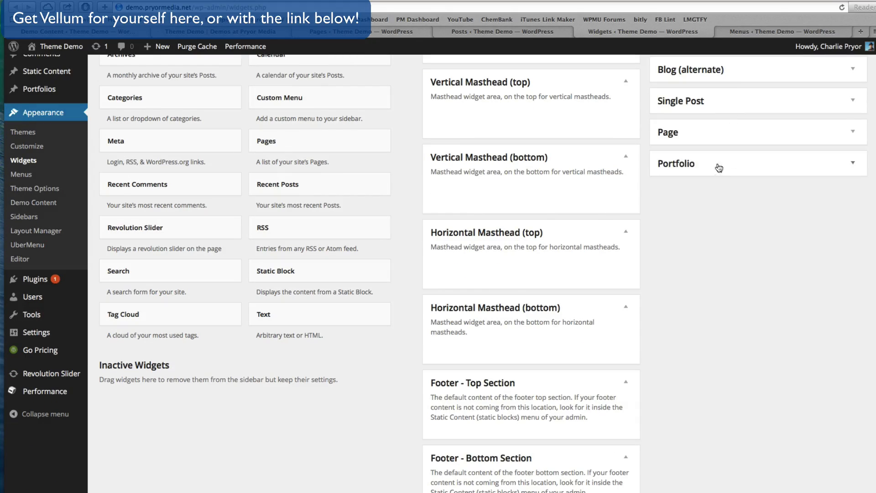
# - Collapse the four masthead widget areas and the two footer widget areas
pyautogui.click(595, 161)
pyautogui.click(569, 80)
pyautogui.click(550, 189)
pyautogui.click(568, 243)
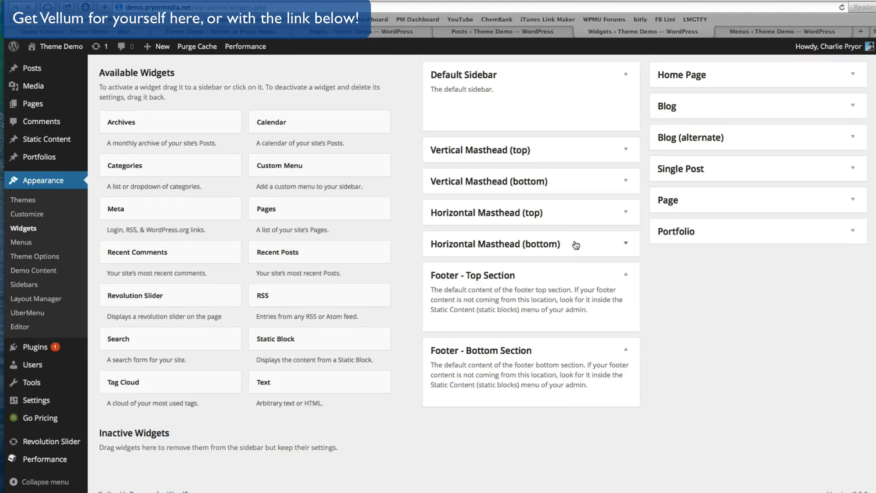
pyautogui.click(575, 278)
pyautogui.click(588, 304)
pyautogui.scroll(1, 657, 287)
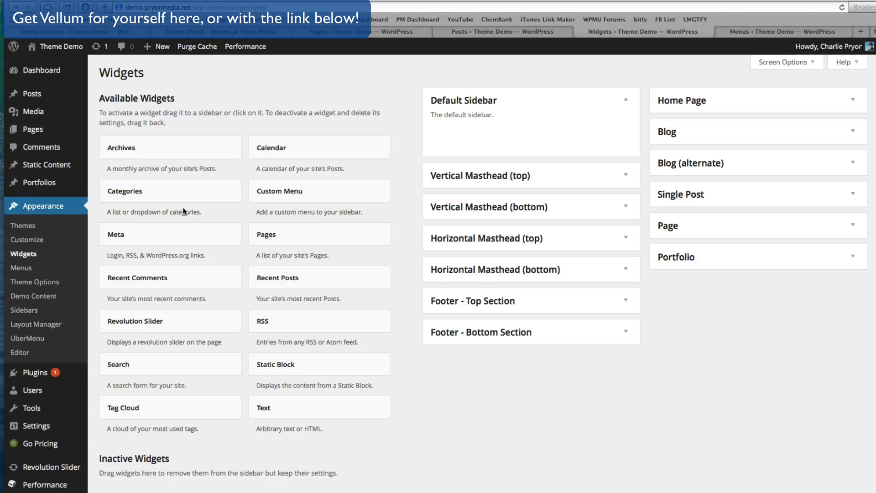
# - Review the Available Widgets list, including Static Block, and reload the Widgets page
pyautogui.scroll(-1, 255, 348)
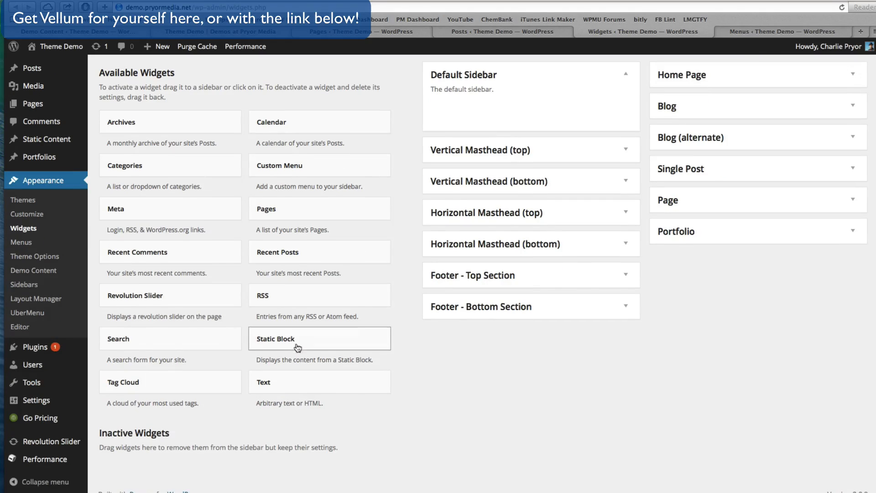
pyautogui.scroll(1, 197, 205)
pyautogui.click(301, 98)
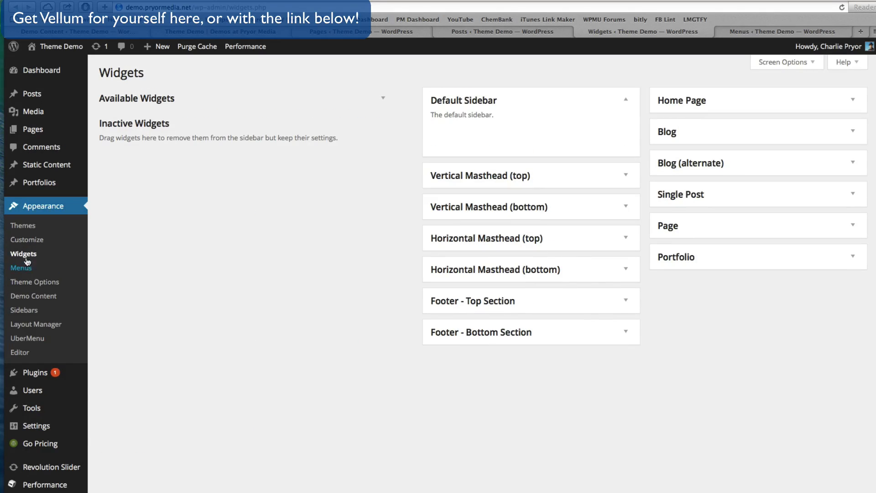
pyautogui.click(42, 258)
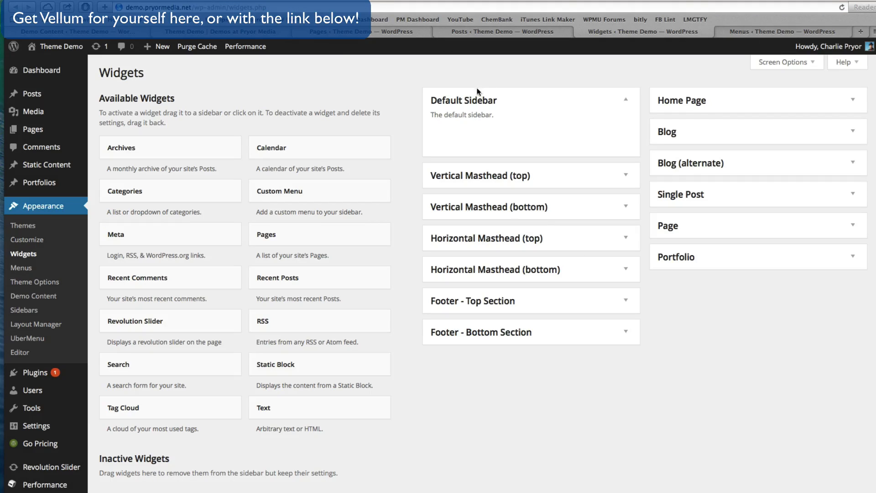
# - Reload the Menus admin page and review the structure of the imported Main Menu
pyautogui.click(739, 31)
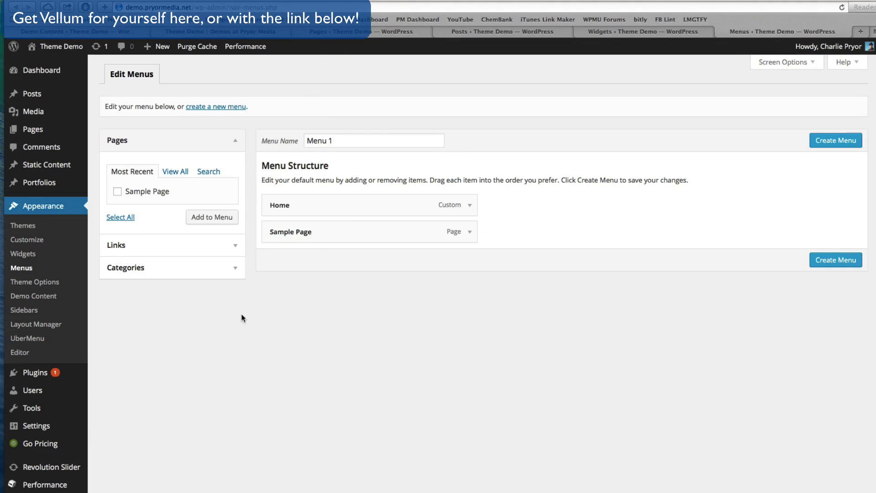
pyautogui.click(314, 8)
pyautogui.press('Return')
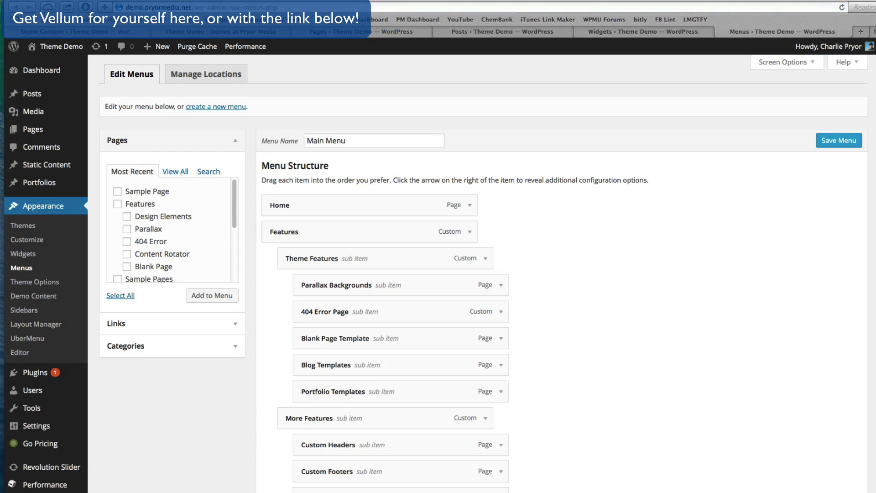
pyautogui.scroll(-12, 529, 250)
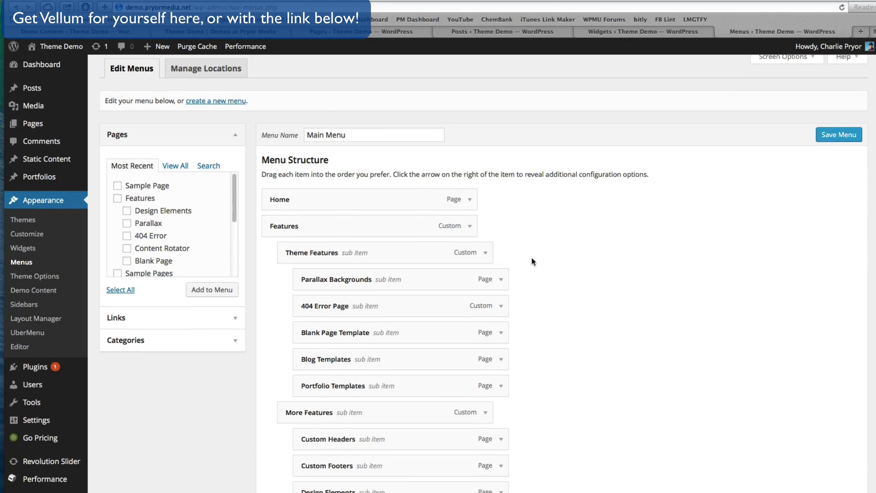
pyautogui.scroll(12, 528, 249)
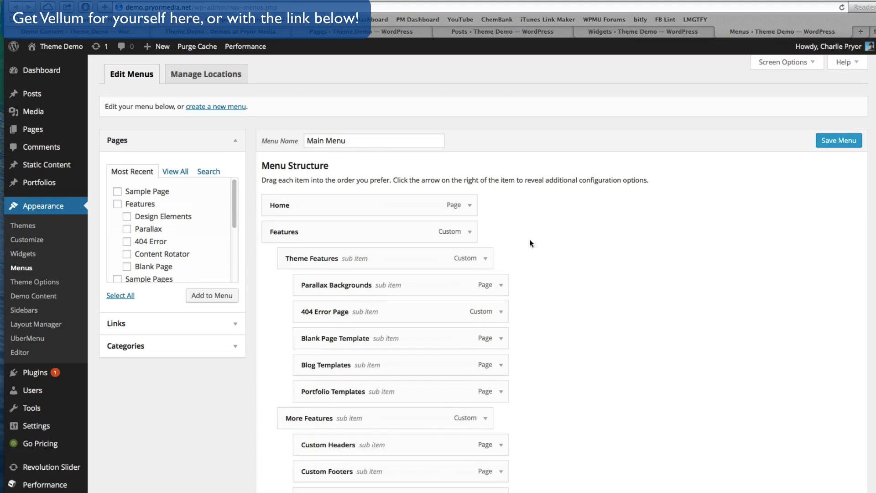
# - Expand the Theme Features, Parallax Backgrounds and 404 Error Page menu items to view their settings, and collapse 404 Error Page
pyautogui.click(489, 259)
pyautogui.scroll(-5, 492, 263)
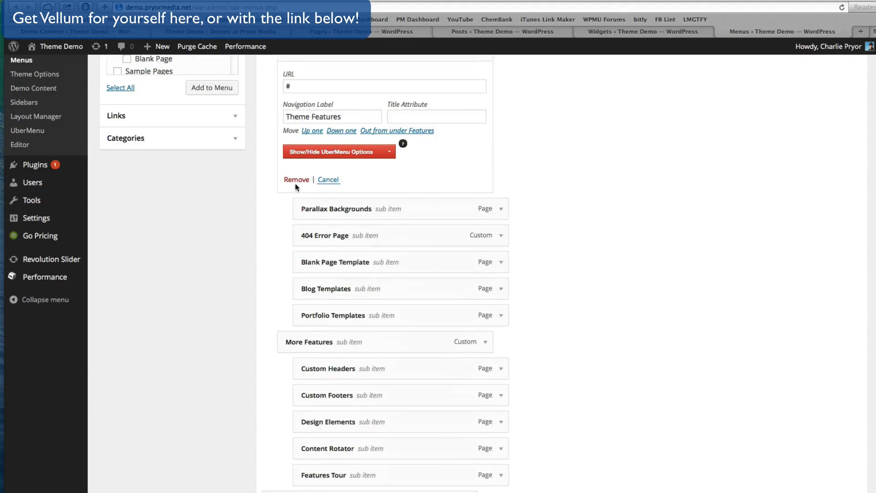
pyautogui.click(500, 209)
pyautogui.click(500, 356)
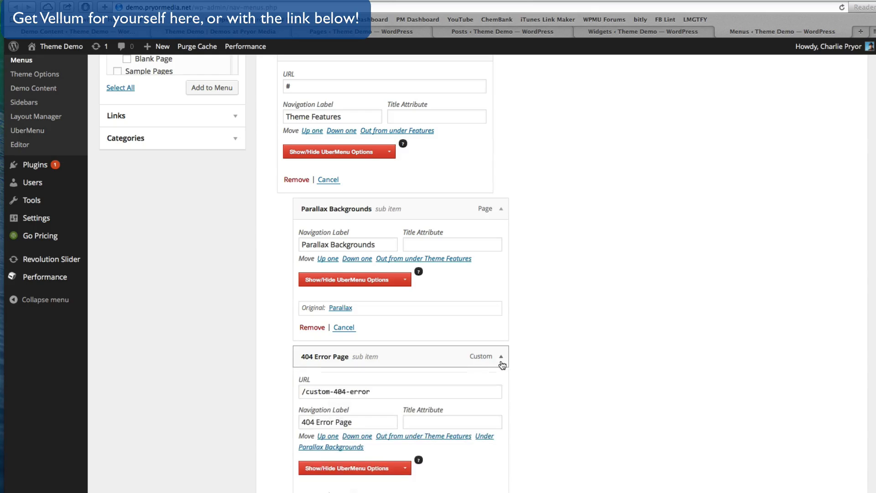
pyautogui.click(500, 357)
# - Inspect the UberMenu options of the Parallax Backgrounds and Theme Features items, and collapse Theme Features
pyautogui.click(404, 279)
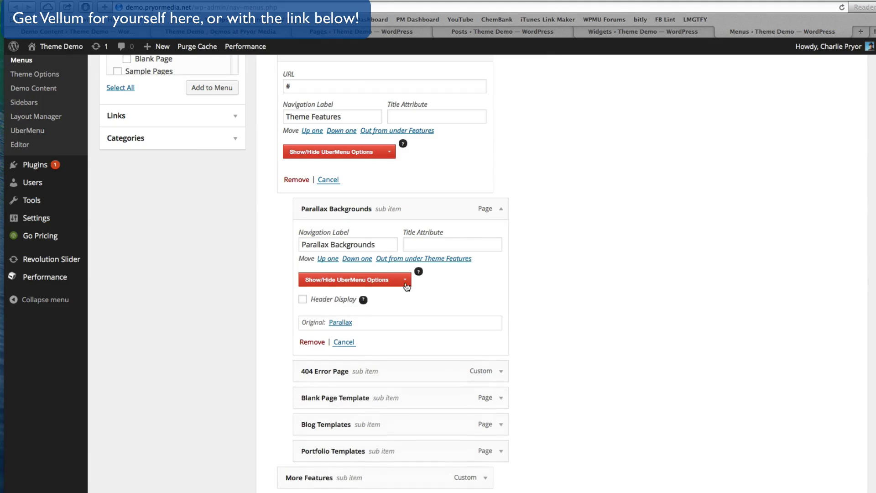
pyautogui.scroll(-1, 405, 279)
pyautogui.click(405, 279)
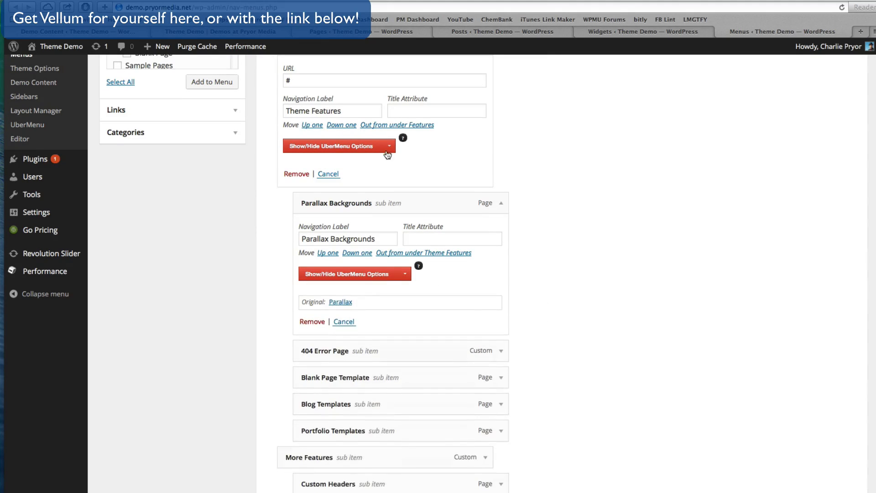
pyautogui.click(389, 146)
pyautogui.click(389, 145)
pyautogui.scroll(3, 419, 192)
pyautogui.scroll(2, 419, 192)
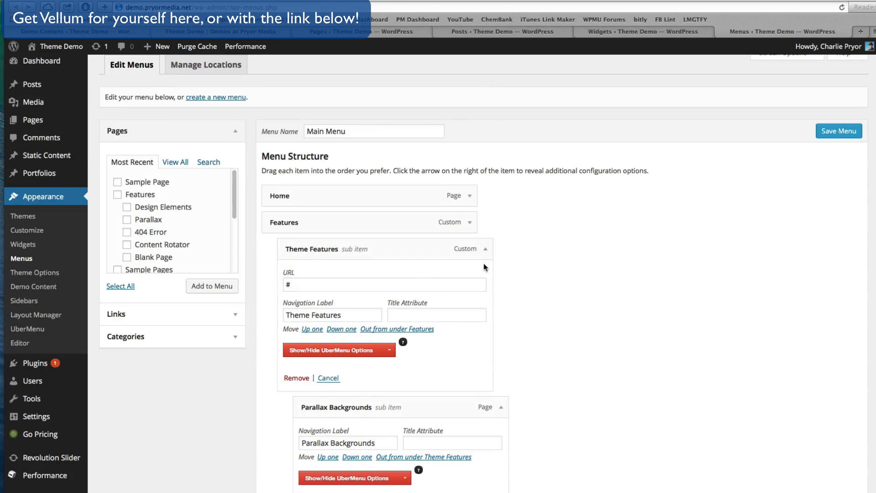
pyautogui.click(485, 248)
# - Expand the top-level Features menu item, examine its UberMenu options, and collapse the item again
pyautogui.click(470, 222)
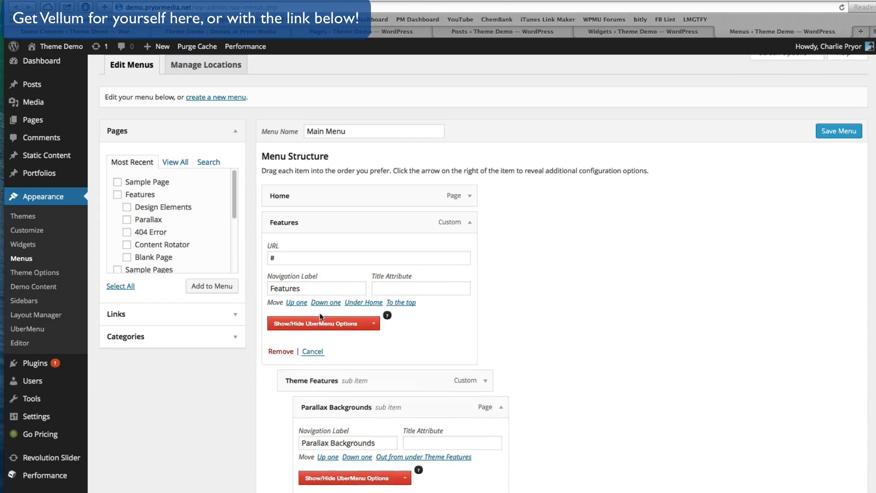
pyautogui.click(350, 324)
pyautogui.scroll(-4, 355, 296)
pyautogui.scroll(3, 374, 252)
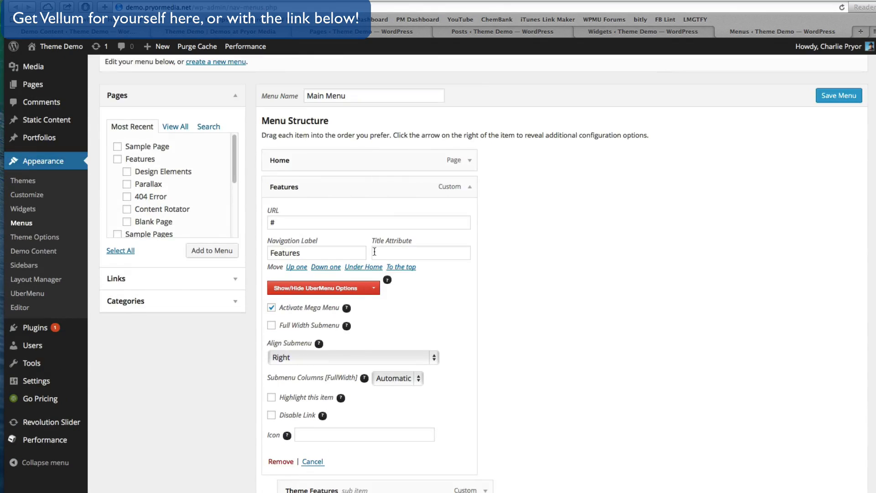
pyautogui.click(365, 288)
pyautogui.click(469, 186)
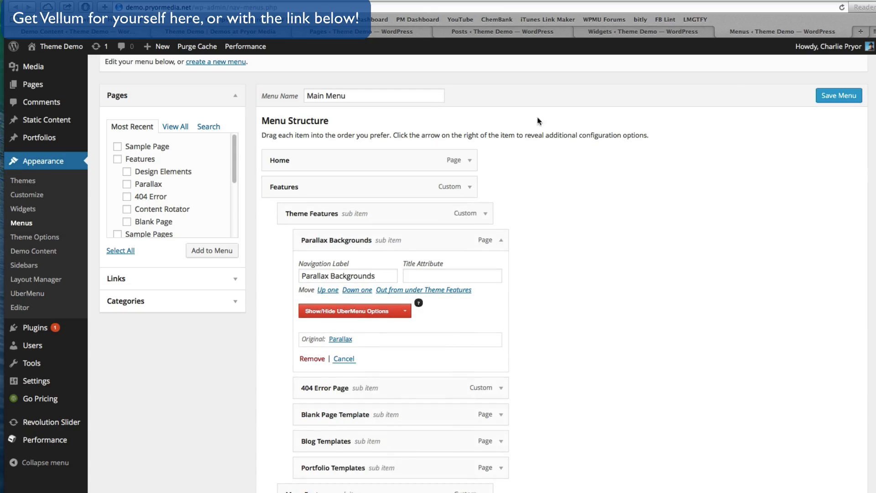
# - Close the Menus, Widgets and Posts pages and return to the site's front page
pyautogui.click(721, 31)
pyautogui.click(694, 32)
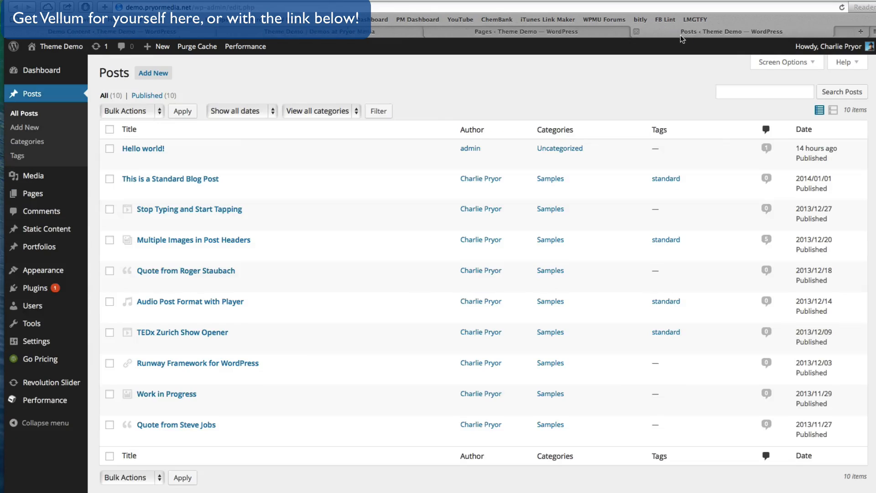
pyautogui.click(651, 32)
pyautogui.click(466, 33)
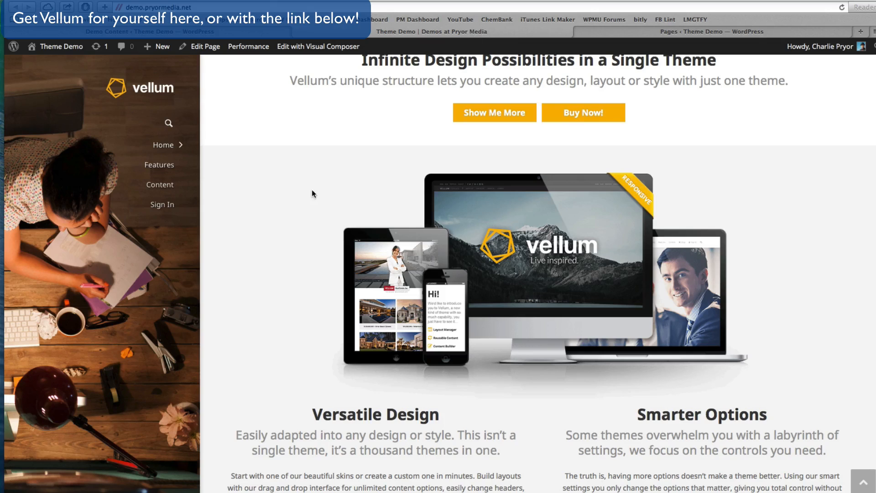
# - Examine the slider area at the top of the home page, highlighting the Revolution Slider error text
pyautogui.scroll(10, 312, 190)
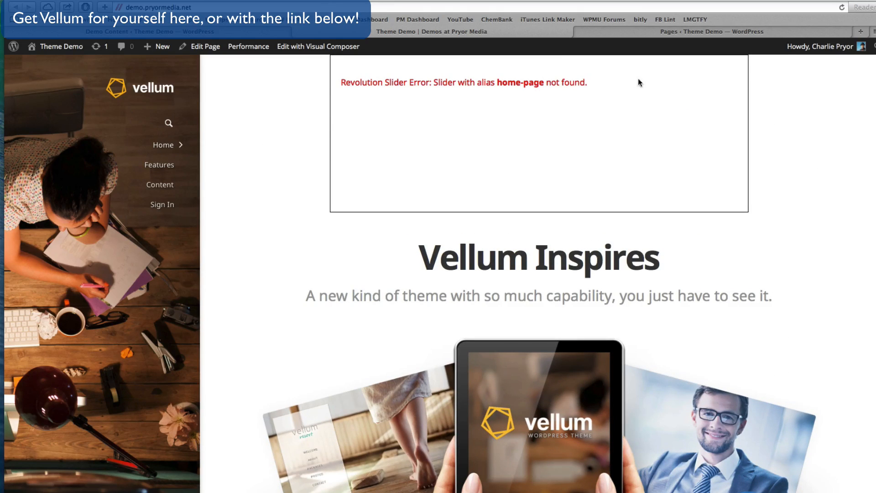
pyautogui.moveTo(637, 82); pyautogui.dragTo(332, 81)
pyautogui.click(333, 81)
pyautogui.moveTo(608, 83); pyautogui.dragTo(336, 84)
pyautogui.click(312, 106)
# - Reopen the Demo Content page and browse the Design Starter Kits down to the Backups section
pyautogui.click(246, 31)
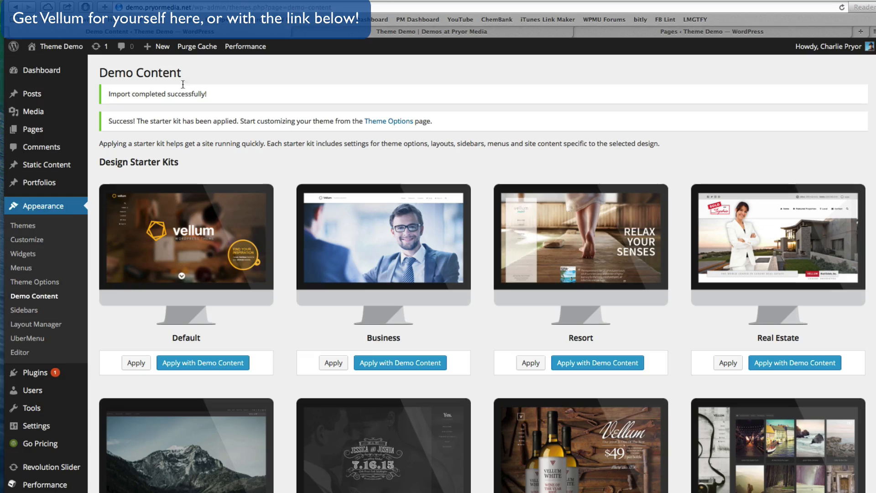
pyautogui.click(34, 283)
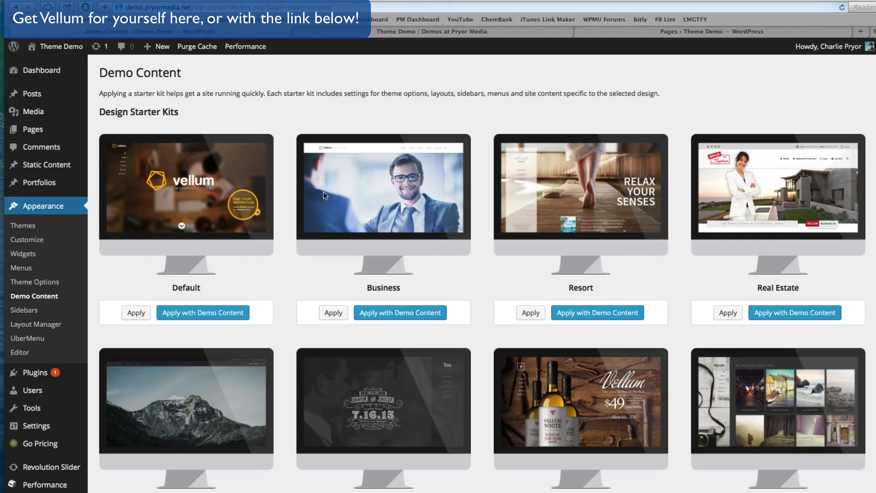
pyautogui.scroll(-5, 797, 202)
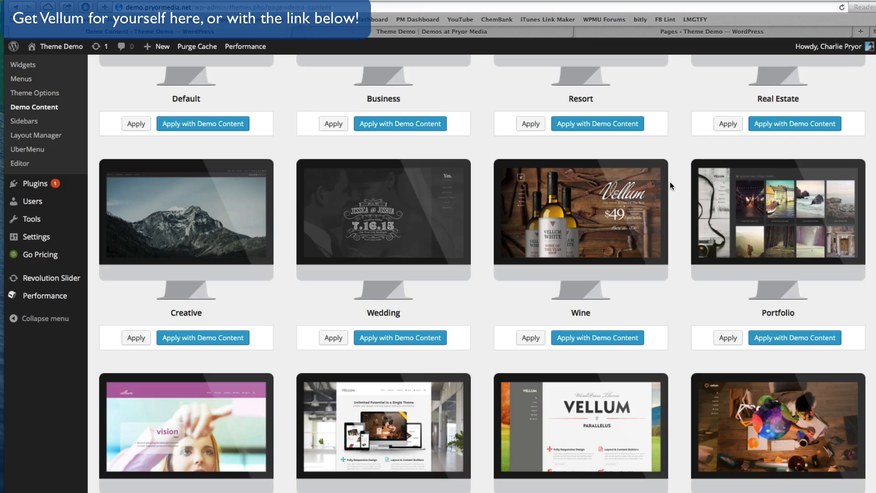
pyautogui.scroll(1, 669, 182)
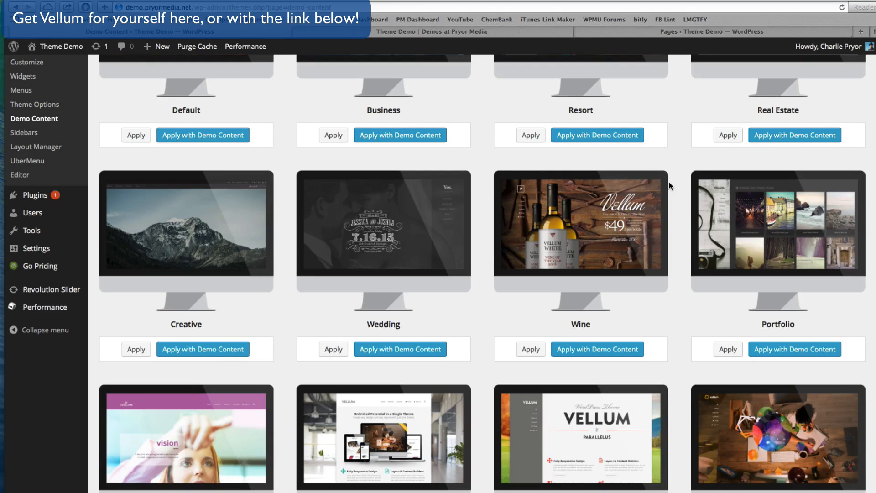
pyautogui.scroll(-5, 669, 182)
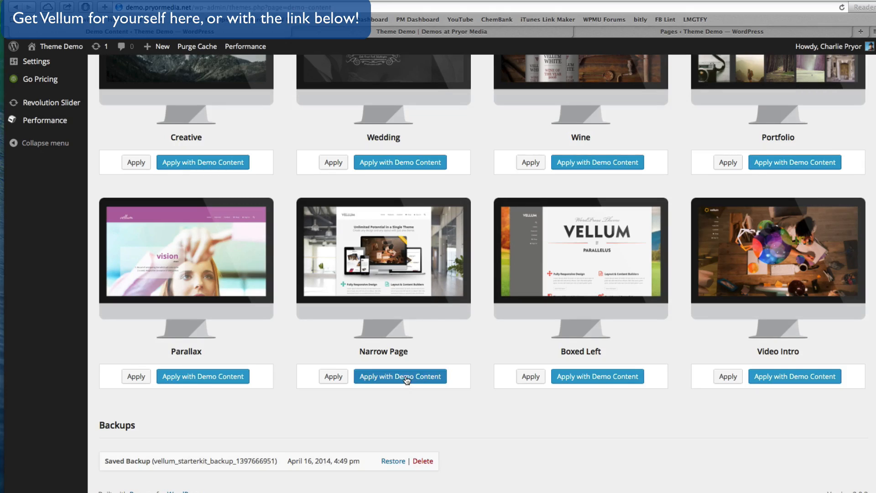
# - Apply the Narrow Page starter kit with its demo content and reload the site's front page
pyautogui.click(388, 379)
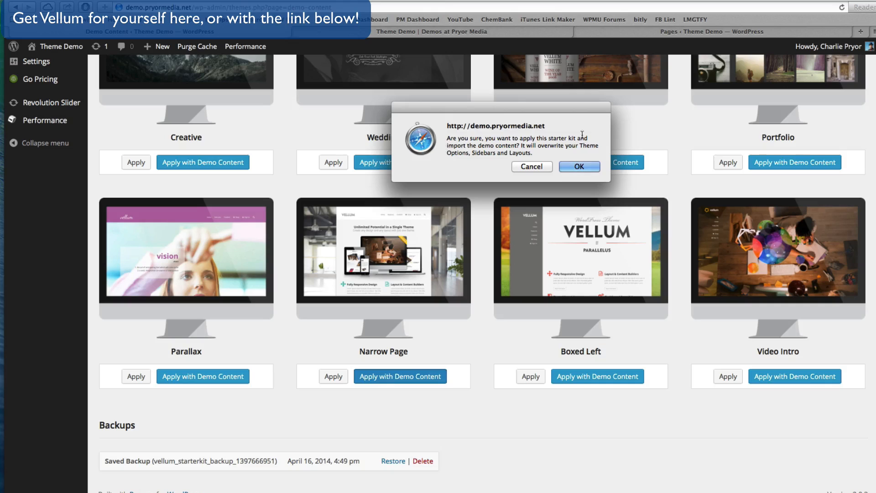
pyautogui.click(579, 166)
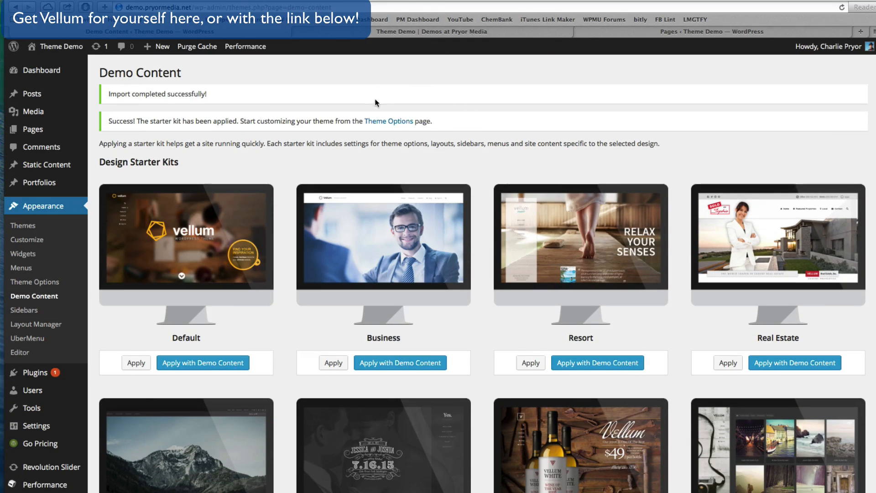
pyautogui.click(352, 35)
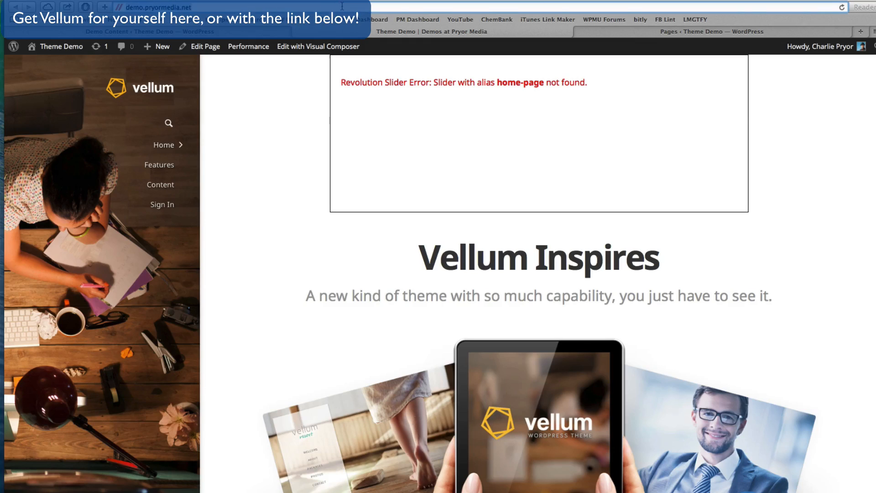
pyautogui.press('Return')
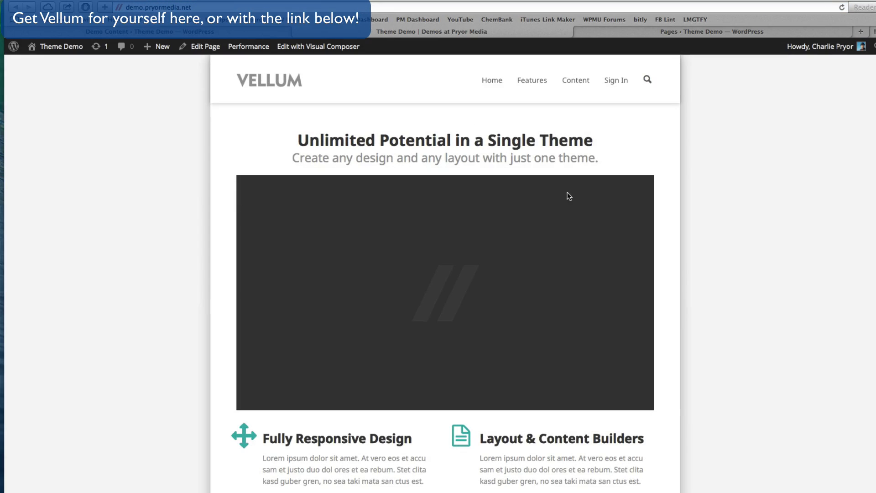
# - Examine the Narrow Page home page and its Features drop-down menu, highlighting the heading text
pyautogui.scroll(-8, 675, 218)
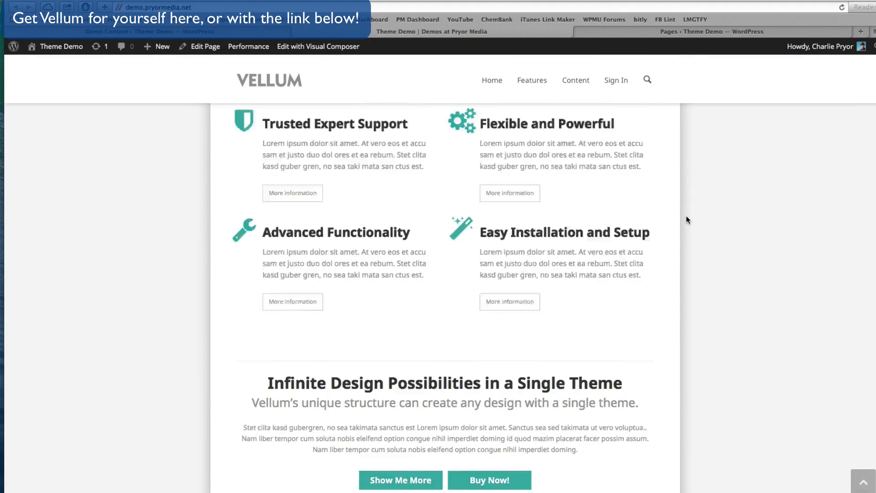
pyautogui.scroll(8, 686, 220)
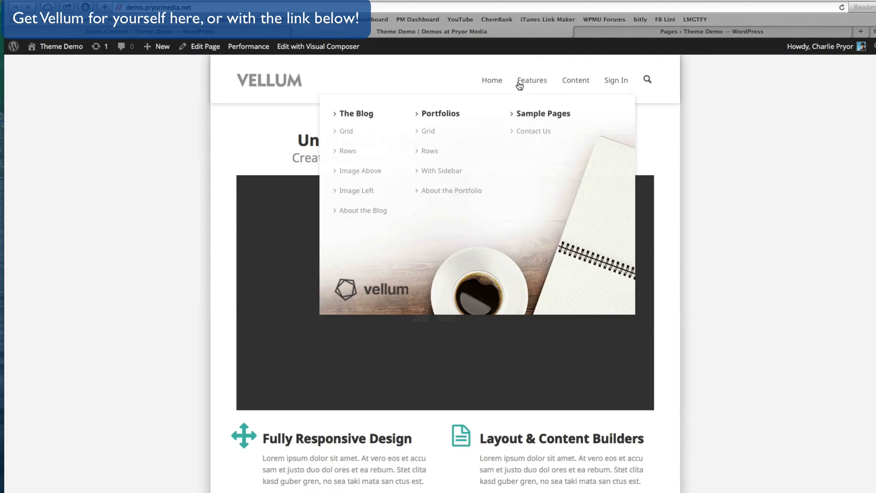
pyautogui.moveTo(296, 140); pyautogui.dragTo(604, 163)
pyautogui.click(604, 163)
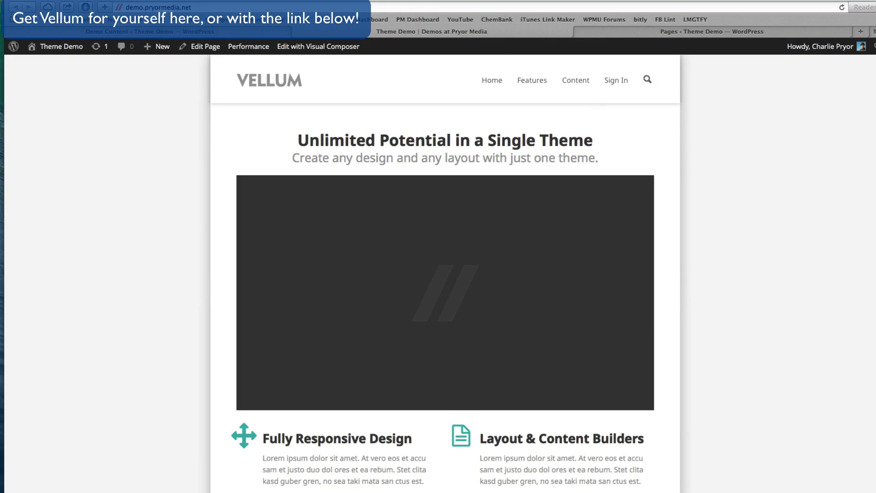
# - Return to the Demo Content page and apply the Real Estate starter kit with its demo content
pyautogui.click(213, 31)
pyautogui.scroll(-8, 484, 287)
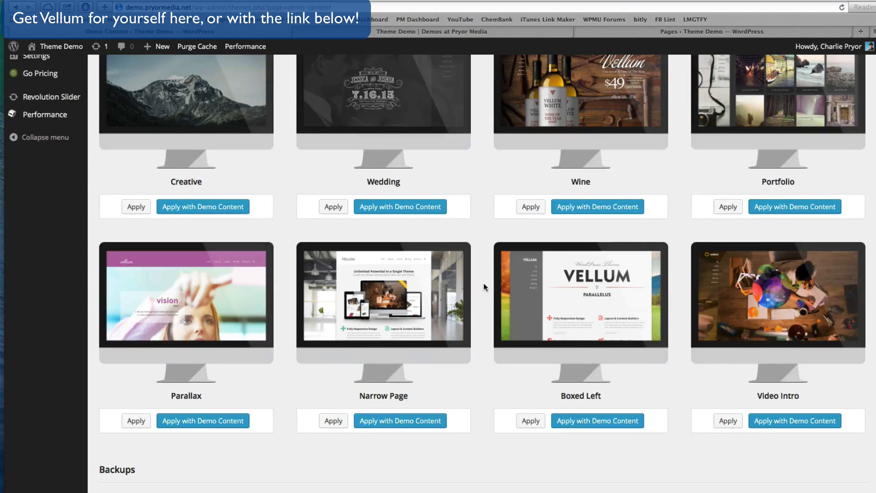
pyautogui.scroll(5, 742, 285)
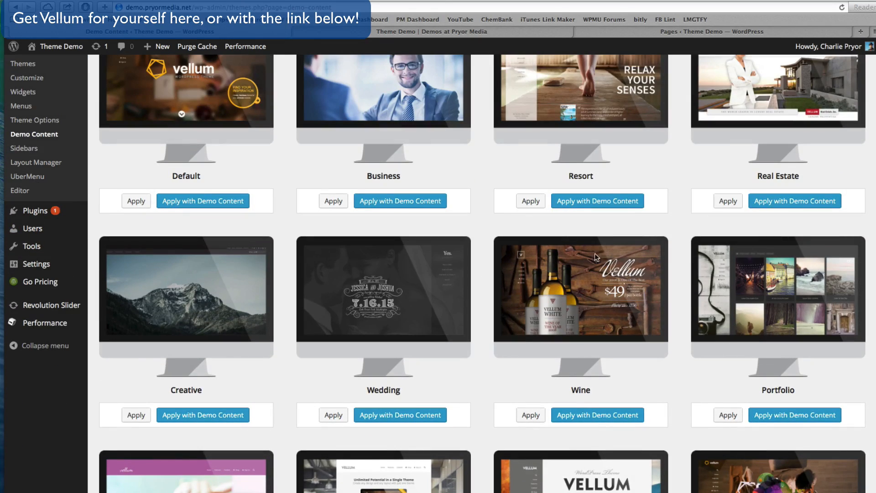
pyautogui.scroll(3, 469, 247)
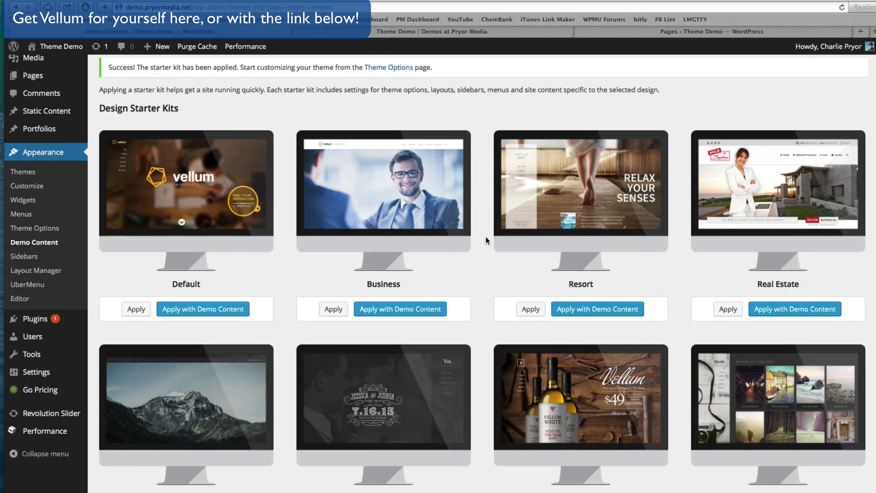
pyautogui.click(825, 318)
pyautogui.click(573, 166)
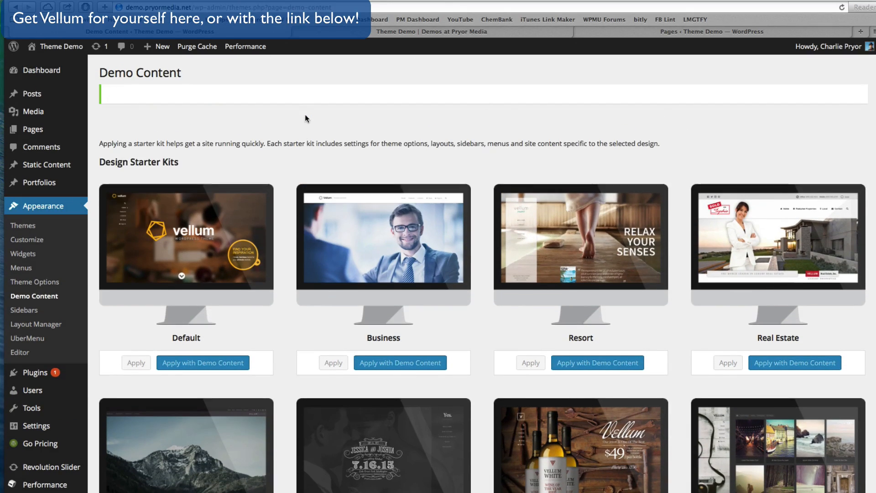
# - Reload the site's front page and examine the Real Estate design from the header down to the footer
pyautogui.click(408, 32)
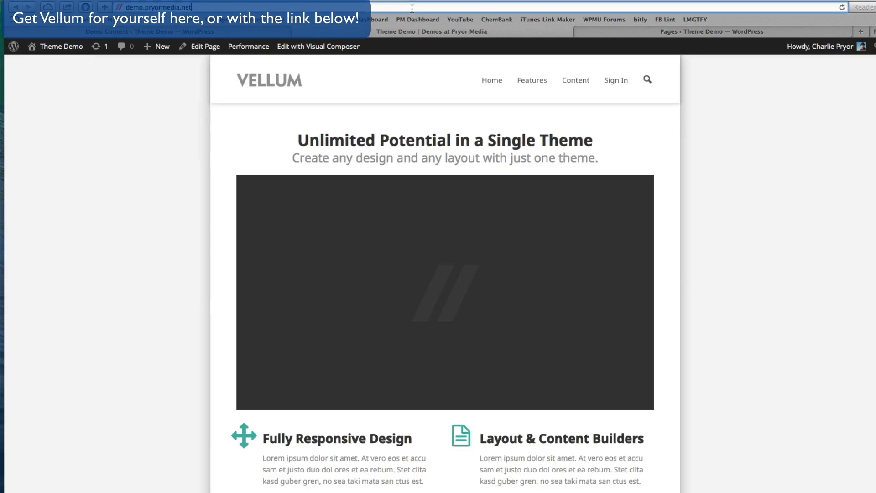
pyautogui.press('super+r')
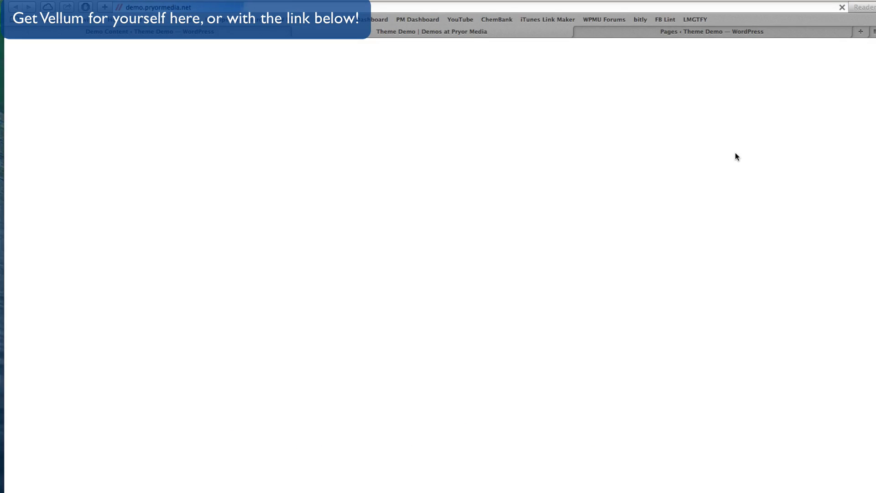
pyautogui.scroll(-12, 736, 187)
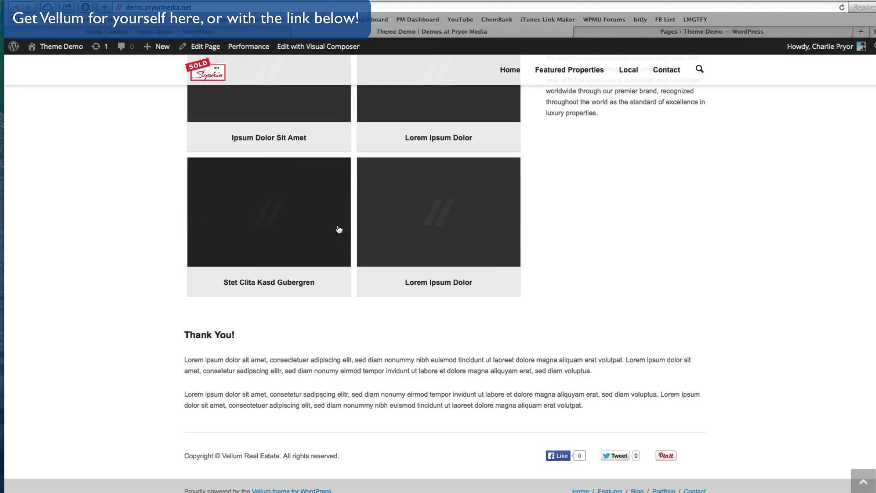
pyautogui.scroll(12, 338, 229)
pyautogui.scroll(-2, 488, 238)
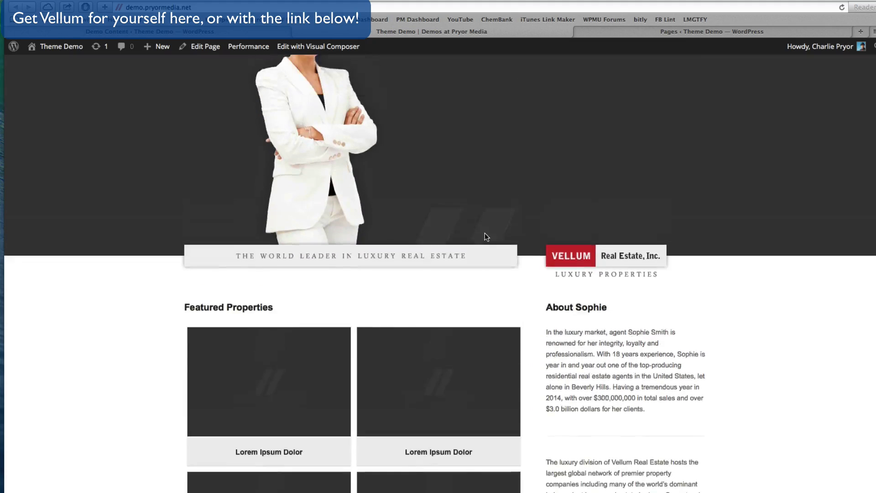
pyautogui.scroll(2, 484, 235)
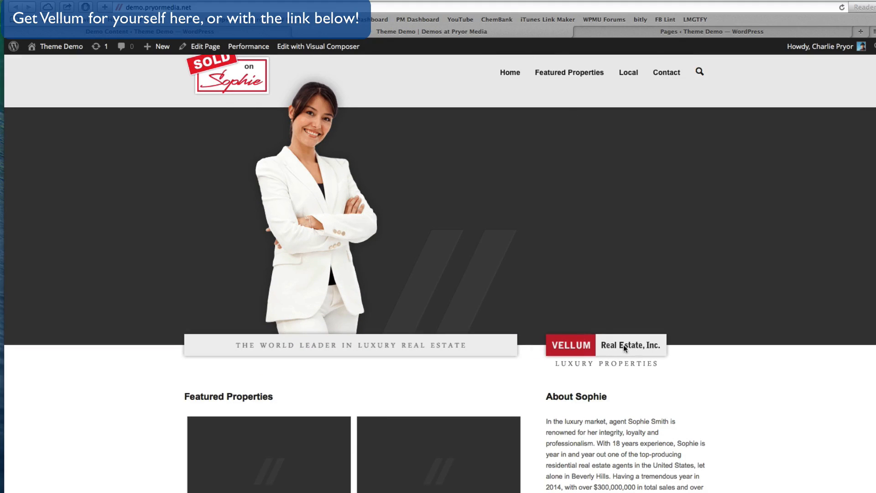
pyautogui.scroll(-10, 685, 336)
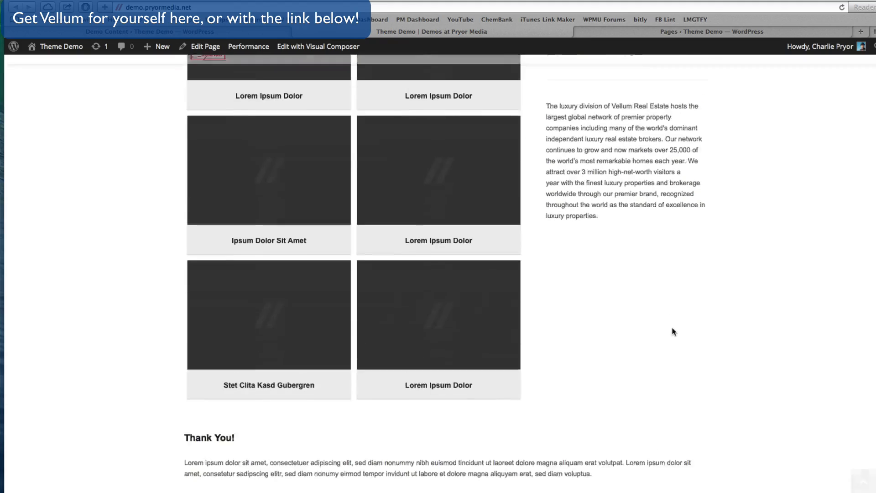
pyautogui.scroll(10, 671, 276)
# - Open Theme Options from the Demo Content page and examine the logo Image and alternate mobile logo fields
pyautogui.click(271, 32)
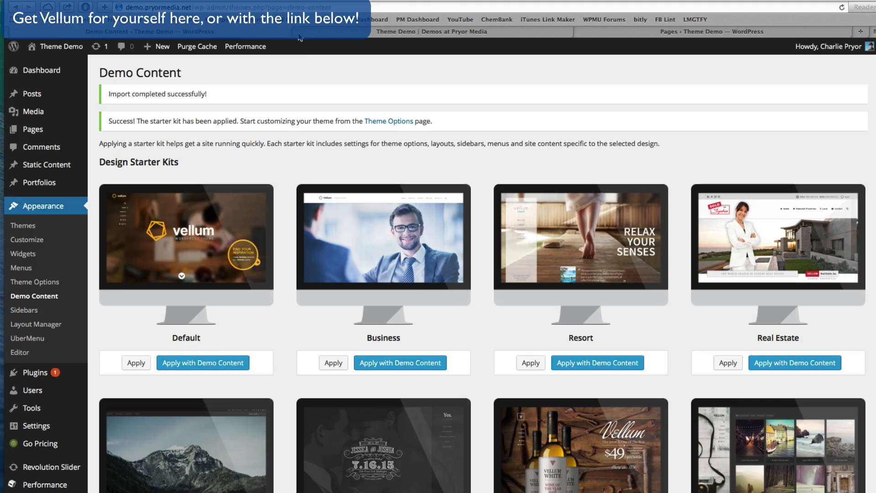
pyautogui.click(387, 121)
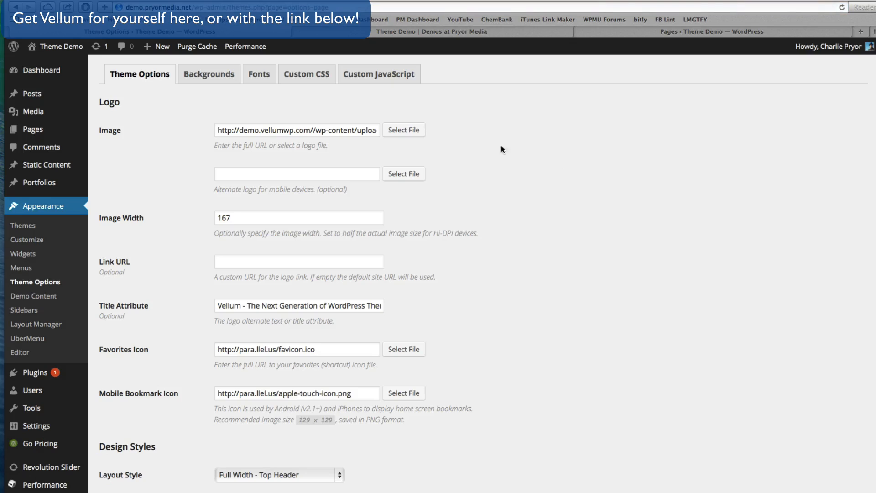
pyautogui.click(247, 130)
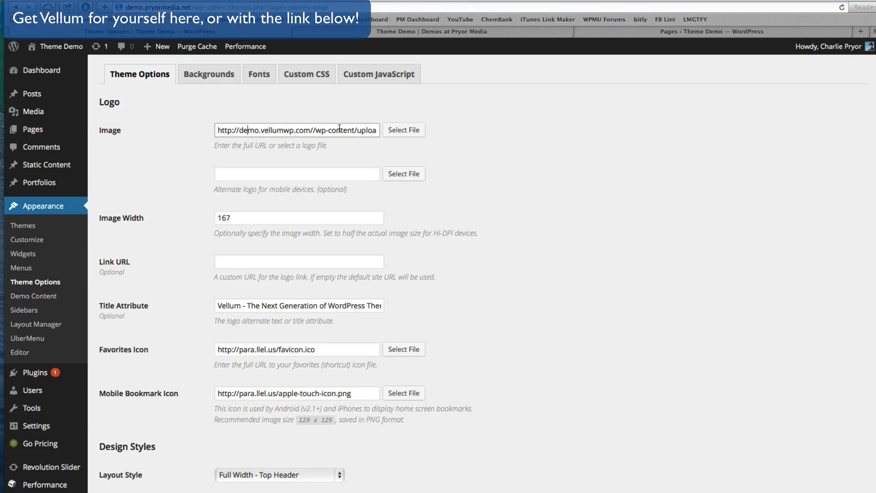
pyautogui.click(255, 173)
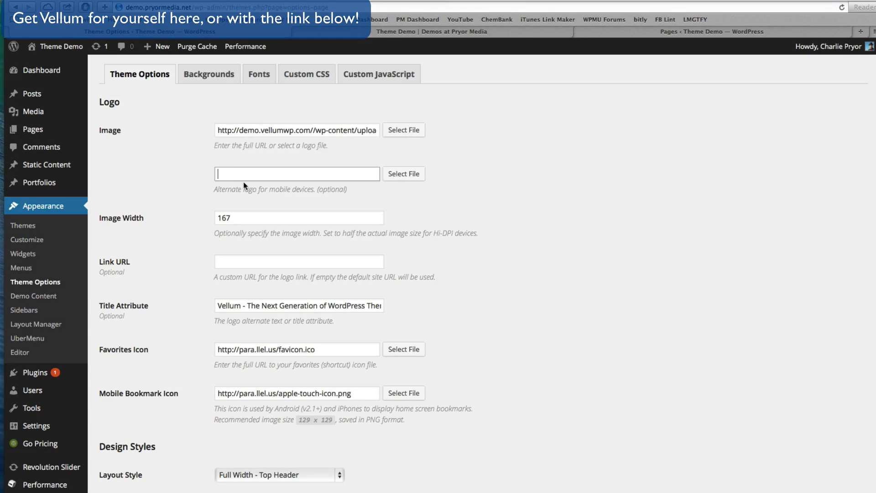
pyautogui.moveTo(224, 192); pyautogui.dragTo(348, 192)
pyautogui.moveTo(249, 192); pyautogui.dragTo(215, 192)
pyautogui.click(356, 194)
pyautogui.click(247, 192)
pyautogui.click(242, 175)
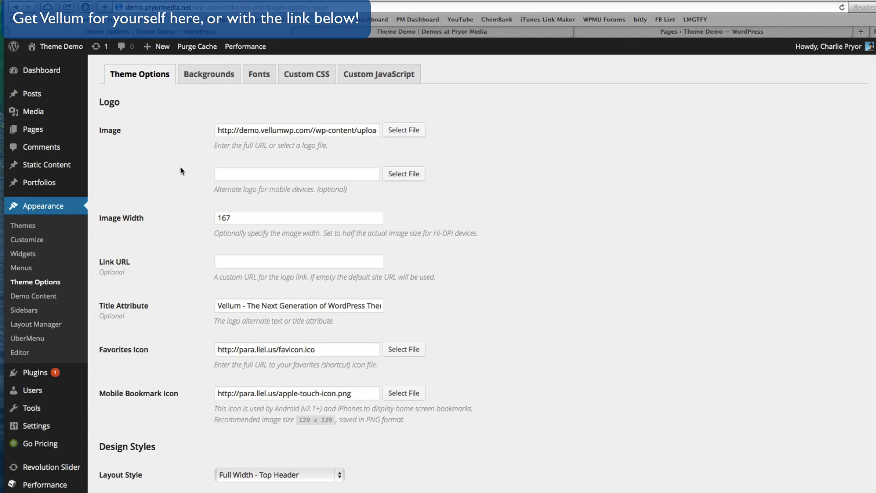
# - Examine the logo's Image Width and Link URL fields in Theme Options
pyautogui.scroll(-5, 195, 166)
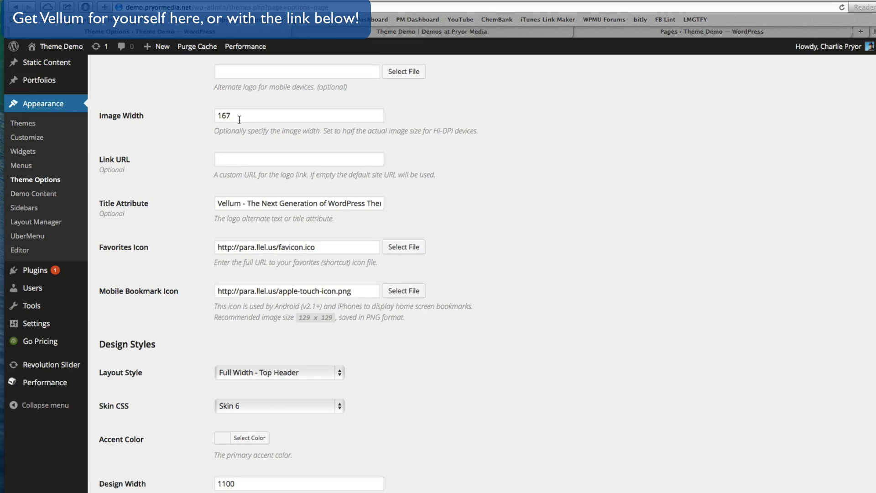
pyautogui.click(265, 117)
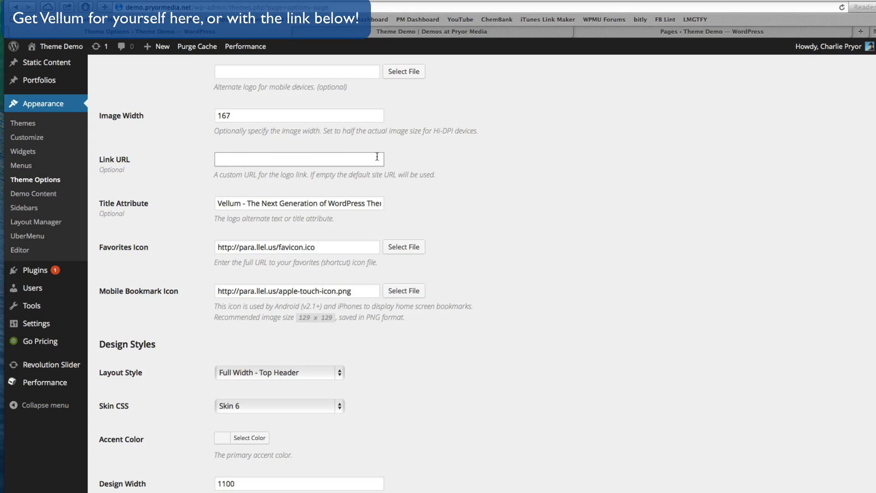
pyautogui.click(186, 152)
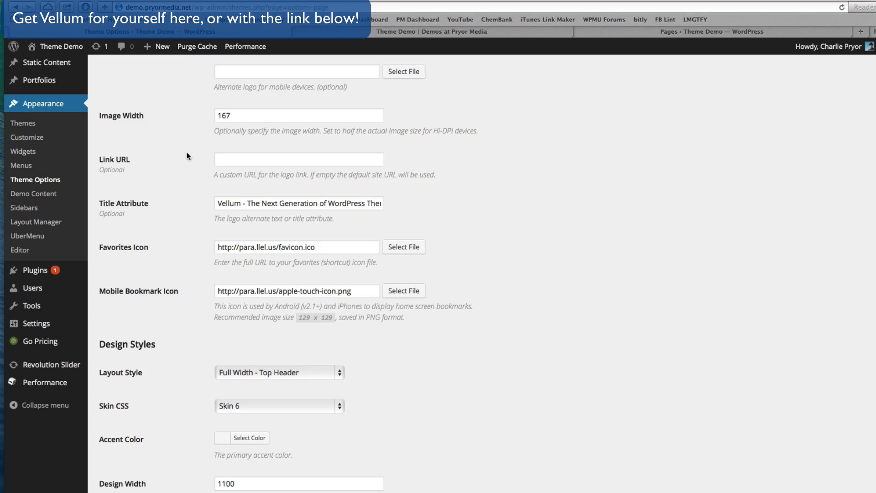
pyautogui.click(249, 164)
pyautogui.click(431, 171)
# - Examine the logo's Title Attribute and the Favorites Icon URL, highlighting the text in each field
pyautogui.moveTo(380, 205); pyautogui.dragTo(122, 208)
pyautogui.click(123, 209)
pyautogui.moveTo(216, 203); pyautogui.dragTo(420, 206)
pyautogui.click(312, 200)
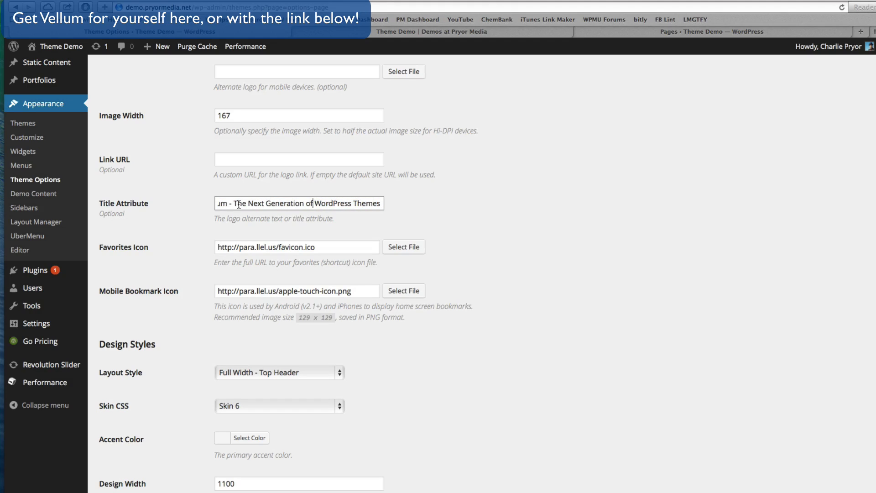
pyautogui.moveTo(222, 202); pyautogui.dragTo(429, 206)
pyautogui.click(218, 244)
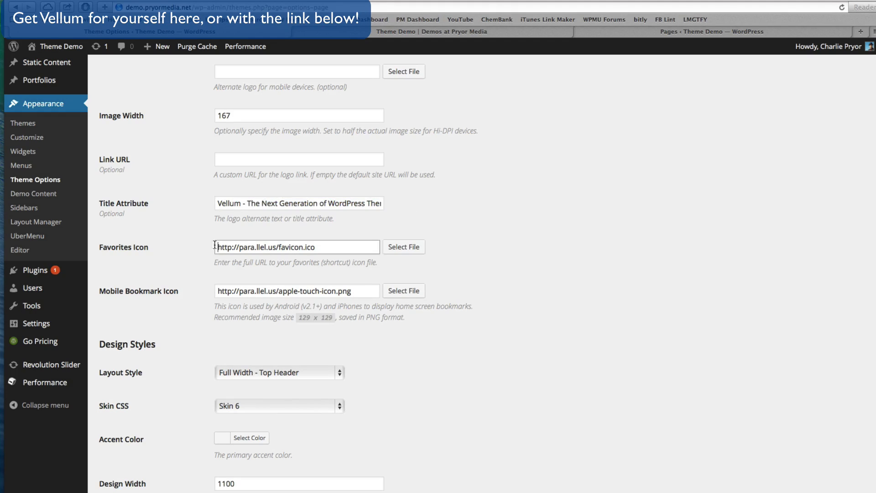
pyautogui.moveTo(215, 246); pyautogui.dragTo(314, 247)
pyautogui.click(315, 247)
# - Examine the Mobile Bookmark Icon field, highlighting its image URL
pyautogui.moveTo(223, 288); pyautogui.dragTo(362, 290)
pyautogui.click(362, 291)
pyautogui.scroll(-5, 489, 270)
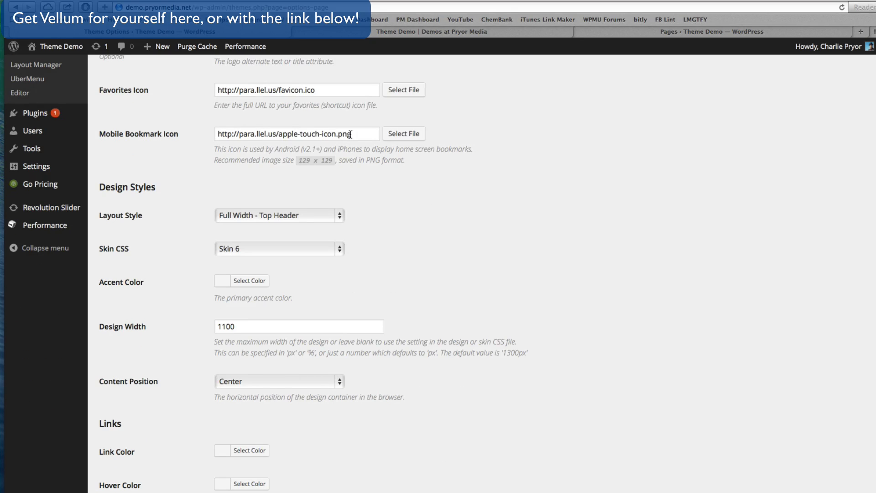
pyautogui.moveTo(350, 135)
pyautogui.mouseDown()
pyautogui.moveTo(217, 134)
pyautogui.moveTo(359, 135)
pyautogui.mouseUp()
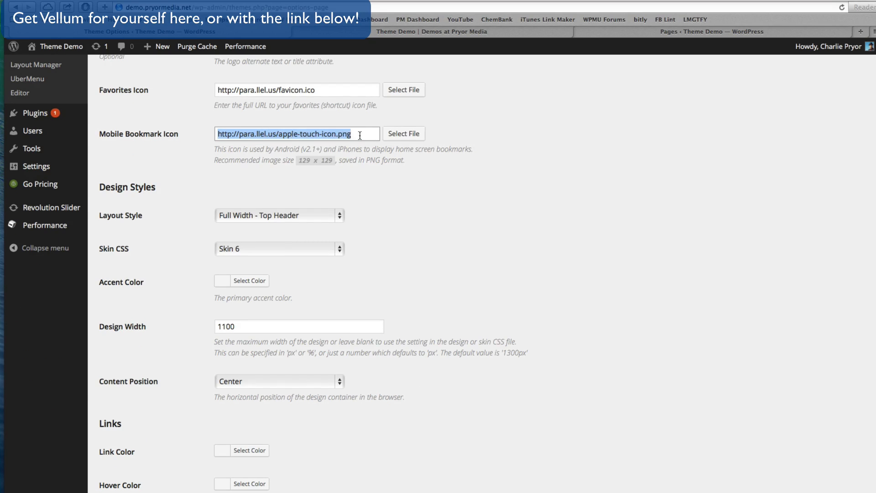
pyautogui.click(360, 135)
pyautogui.moveTo(267, 134); pyautogui.dragTo(223, 135)
pyautogui.click(355, 134)
pyautogui.click(219, 134)
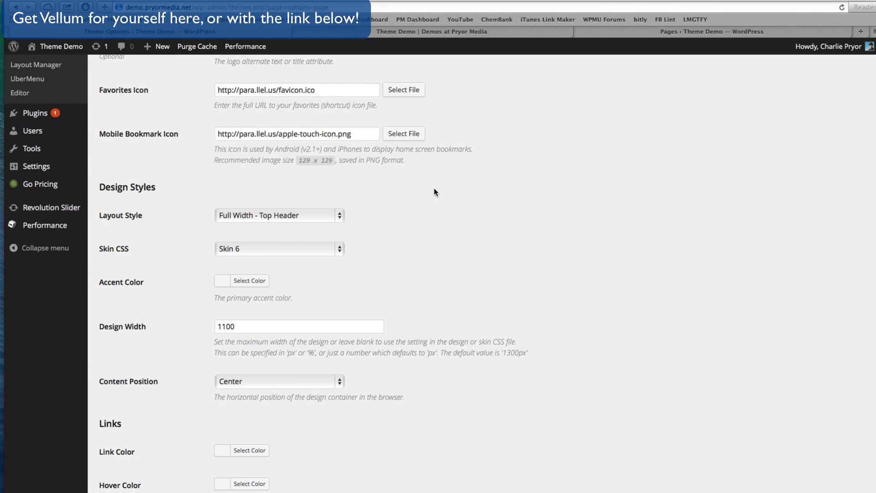
# - Examine the Design Styles settings, viewing the Layout Style and Skin CSS choices without changing them
pyautogui.scroll(-5, 511, 196)
pyautogui.scroll(-3, 483, 190)
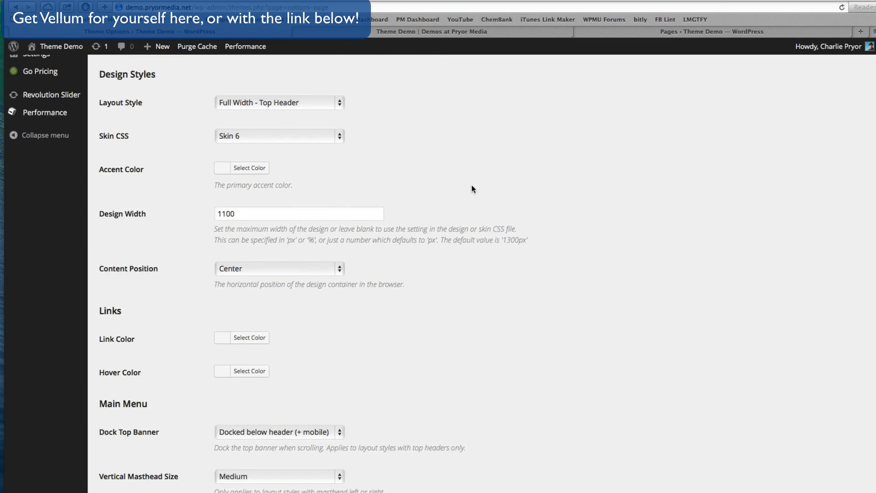
pyautogui.scroll(4, 471, 185)
pyautogui.click(319, 150)
pyautogui.click(289, 183)
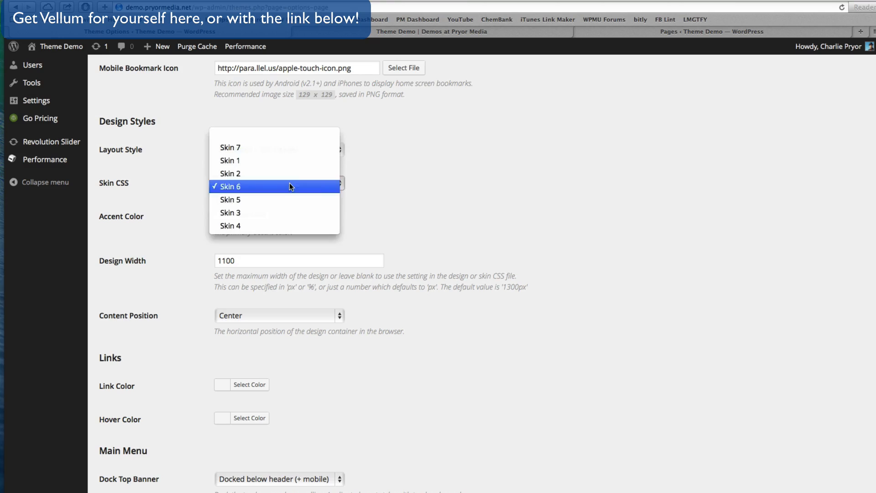
pyautogui.click(421, 187)
# - Review the Main Menu and Other settings down to the end of Theme Options, and open the Backgrounds settings
pyautogui.scroll(-12, 395, 226)
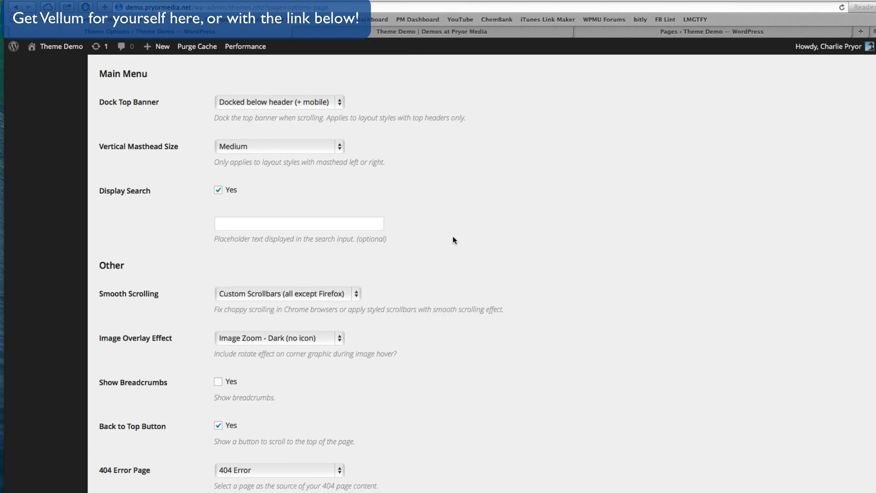
pyautogui.scroll(-3, 456, 225)
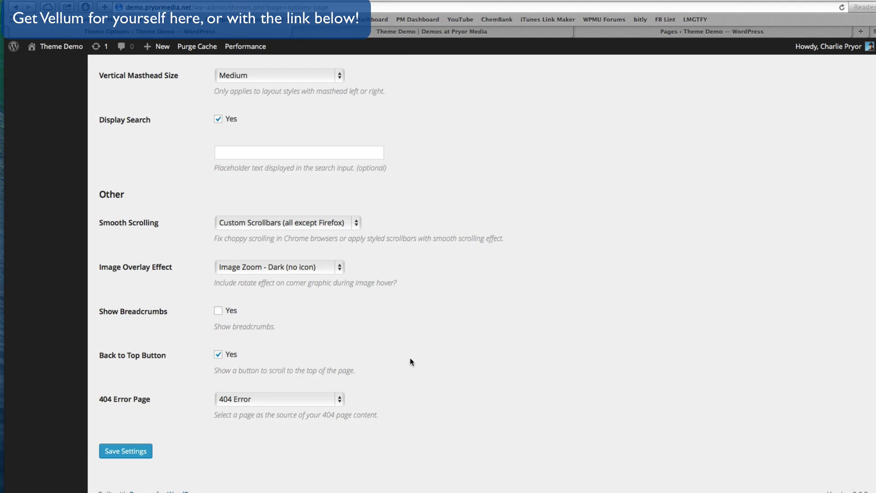
pyautogui.scroll(15, 504, 338)
pyautogui.click(218, 74)
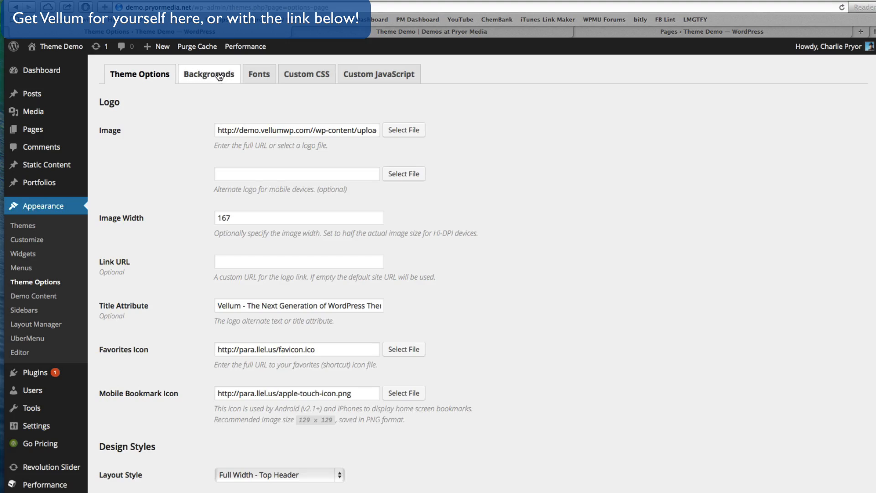
# - Review the Backgrounds settings down to Footer Bottom, and the Fonts settings down to Main Menu
pyautogui.scroll(-20, 524, 288)
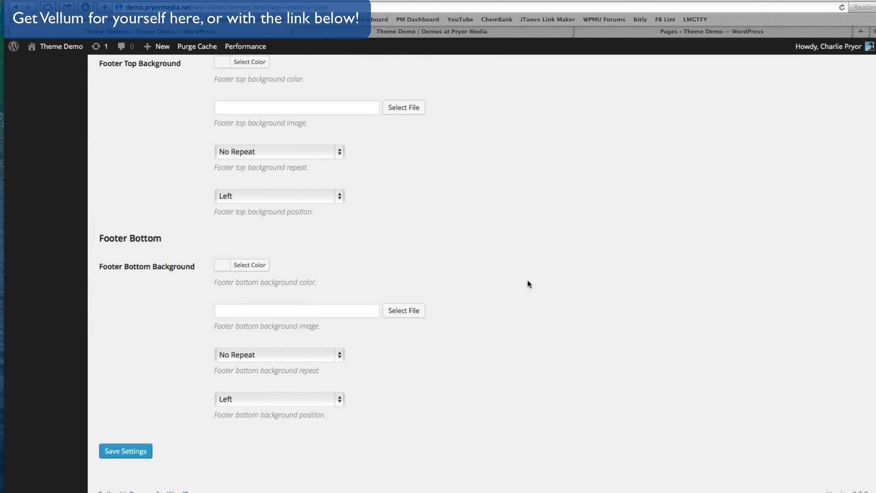
pyautogui.scroll(20, 526, 281)
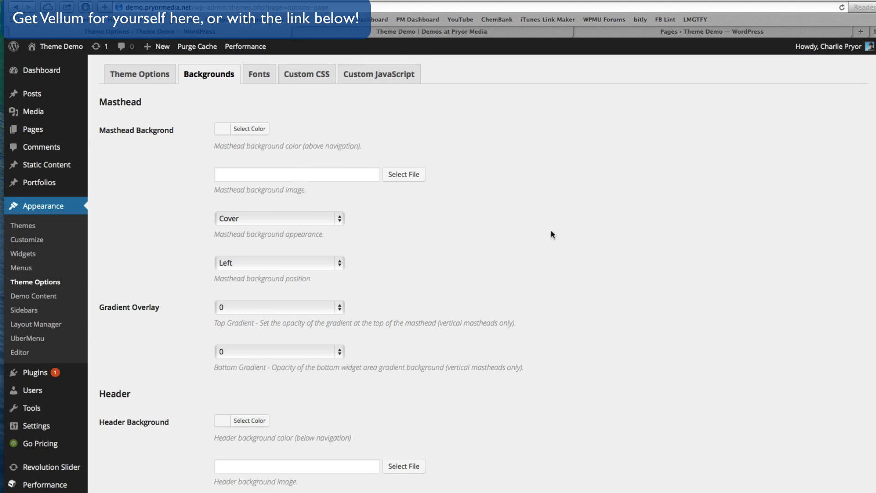
pyautogui.click(258, 74)
pyautogui.scroll(-15, 376, 196)
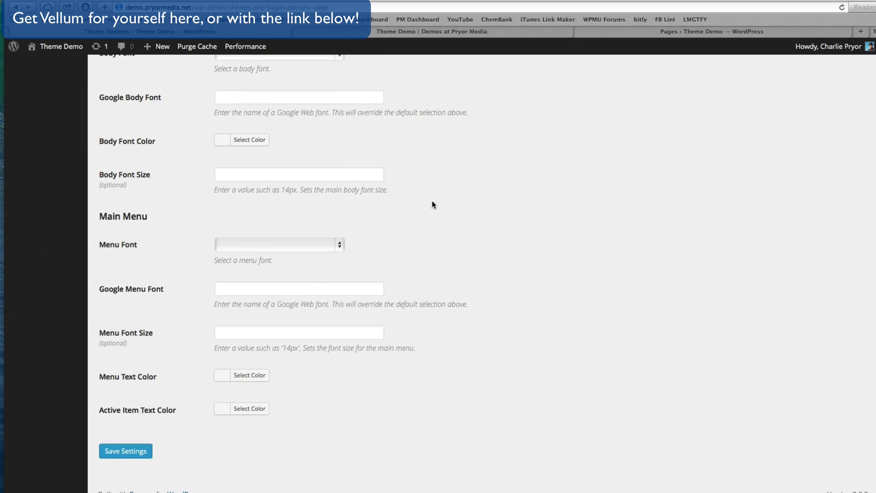
pyautogui.scroll(15, 434, 202)
pyautogui.scroll(-10, 347, 274)
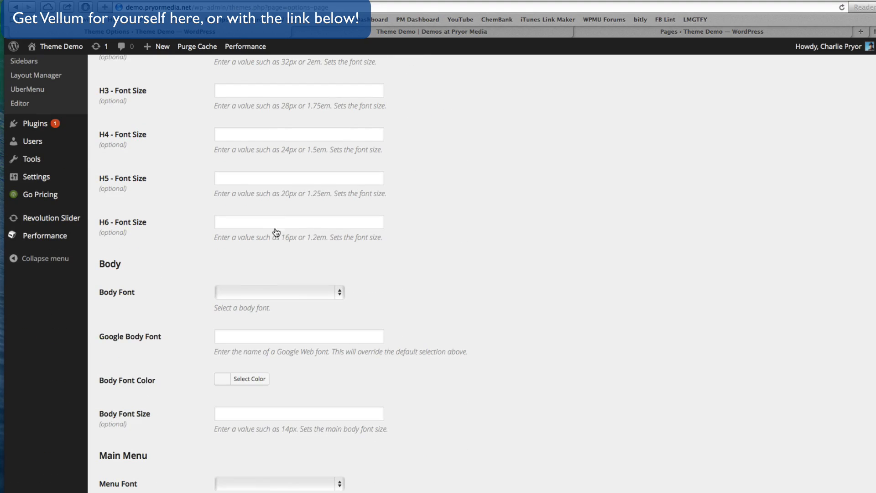
# - Examine the heading font size fields from H6 up to H1 without entering any values
pyautogui.click(333, 228)
pyautogui.scroll(1, 307, 236)
pyautogui.click(275, 214)
pyautogui.click(264, 171)
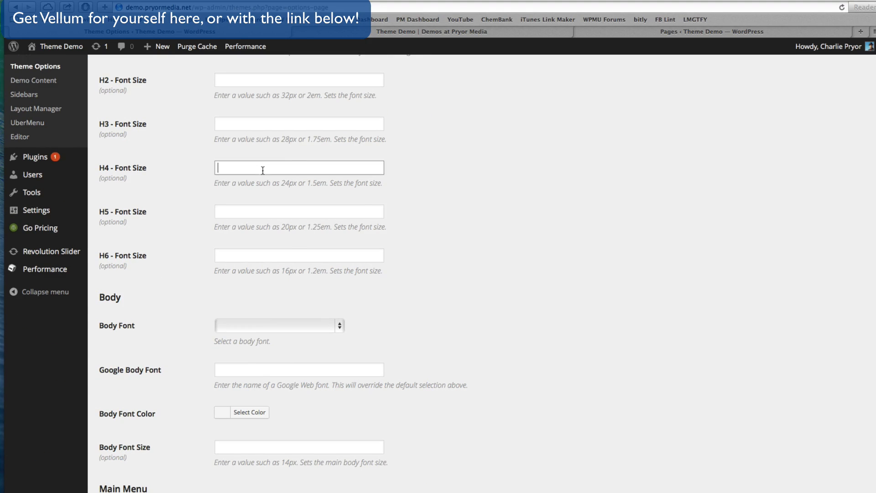
pyautogui.scroll(4, 261, 172)
pyautogui.click(259, 221)
pyautogui.click(264, 237)
pyautogui.click(270, 196)
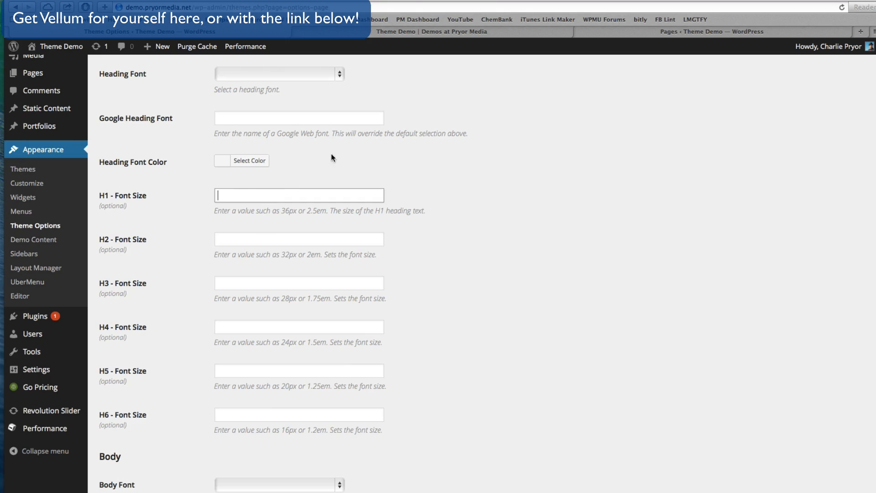
pyautogui.scroll(3, 332, 153)
# - Open the Custom CSS settings and examine the custom styles area
pyautogui.click(326, 82)
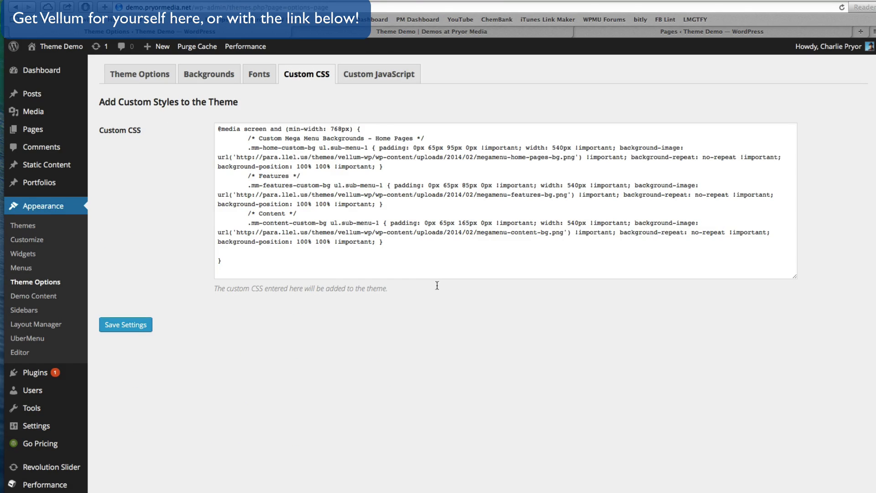
pyautogui.moveTo(488, 340); pyautogui.dragTo(178, 102)
pyautogui.click(419, 332)
pyautogui.moveTo(558, 372); pyautogui.dragTo(277, 179)
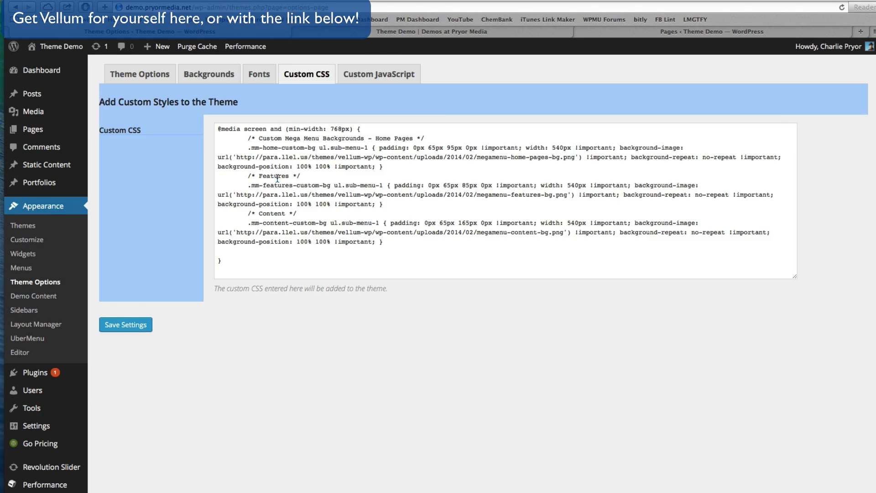
pyautogui.click(372, 333)
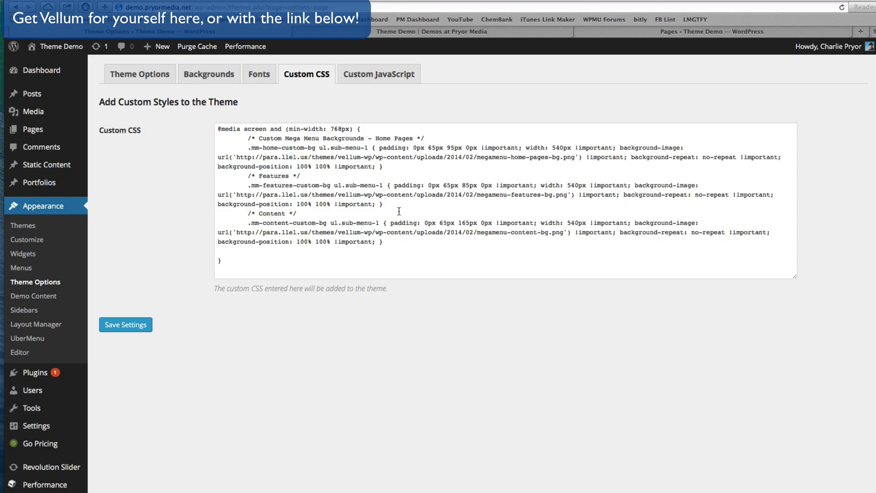
# - View the Custom JavaScript settings, and return to the Backgrounds settings
pyautogui.click(418, 74)
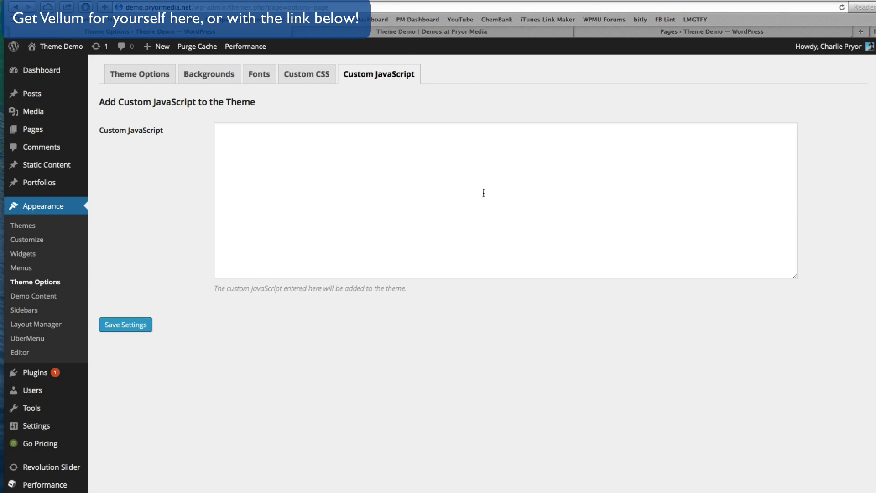
pyautogui.click(294, 78)
pyautogui.click(229, 77)
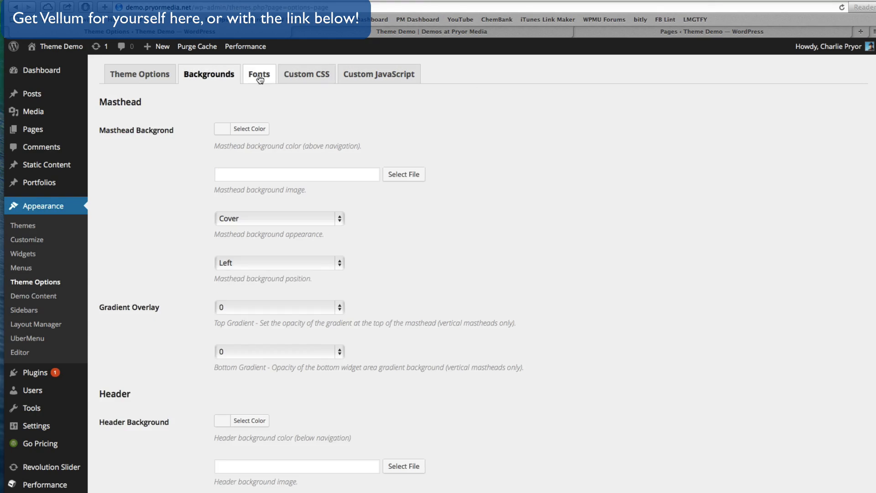
# - Reopen the Custom CSS settings and examine the mega menu background code, highlighting it
pyautogui.click(298, 78)
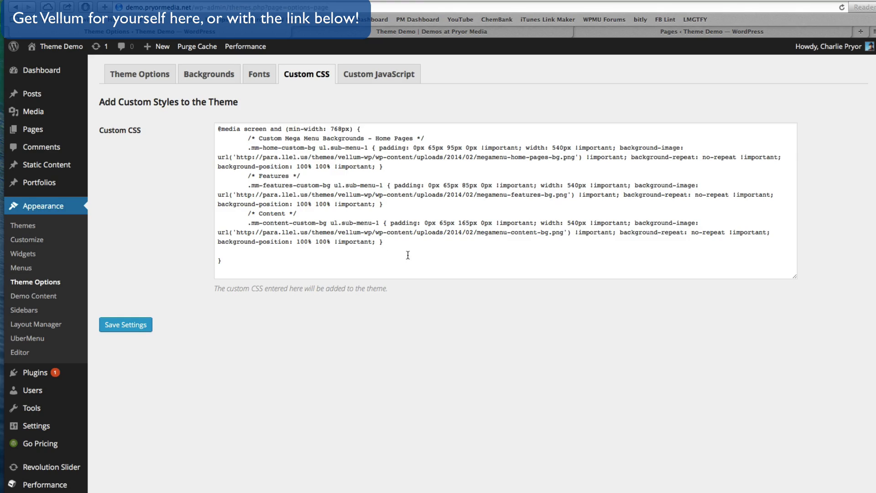
pyautogui.moveTo(408, 255); pyautogui.dragTo(207, 118)
pyautogui.click(303, 228)
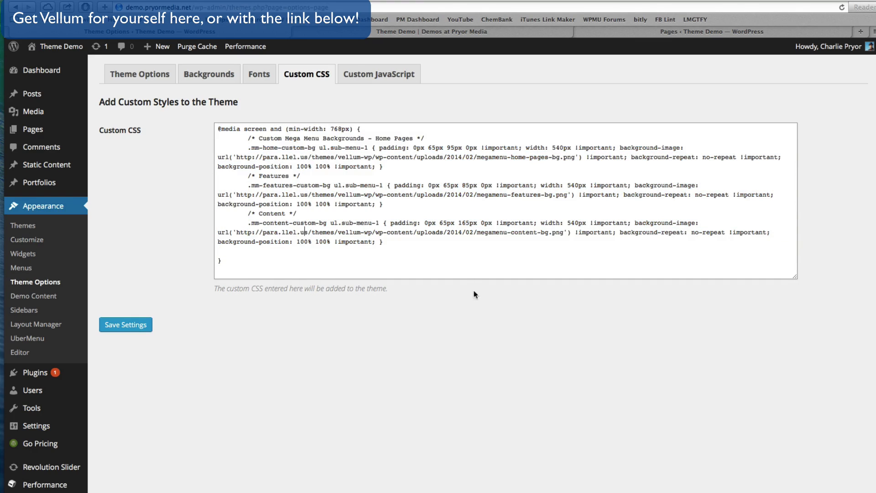
pyautogui.moveTo(438, 261); pyautogui.dragTo(177, 100)
pyautogui.click(344, 329)
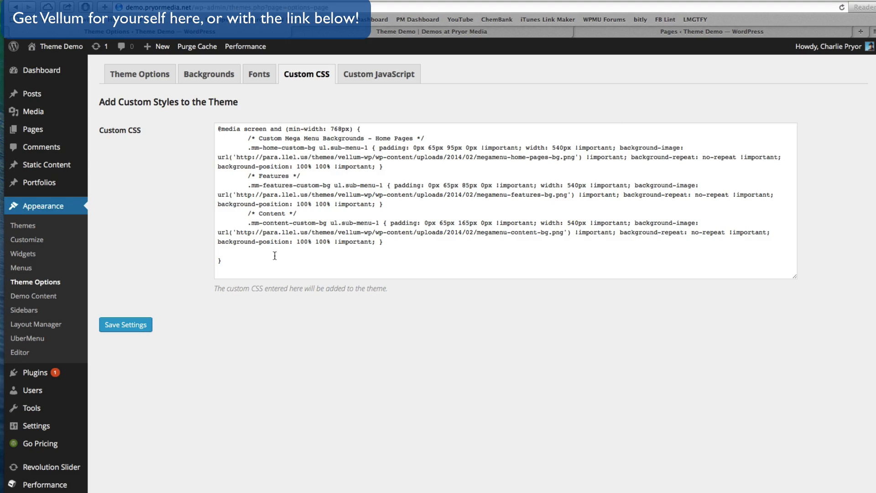
# - Open the Layout Manager and examine the layouts list, highlighting its Title and Header column headings
pyautogui.click(33, 326)
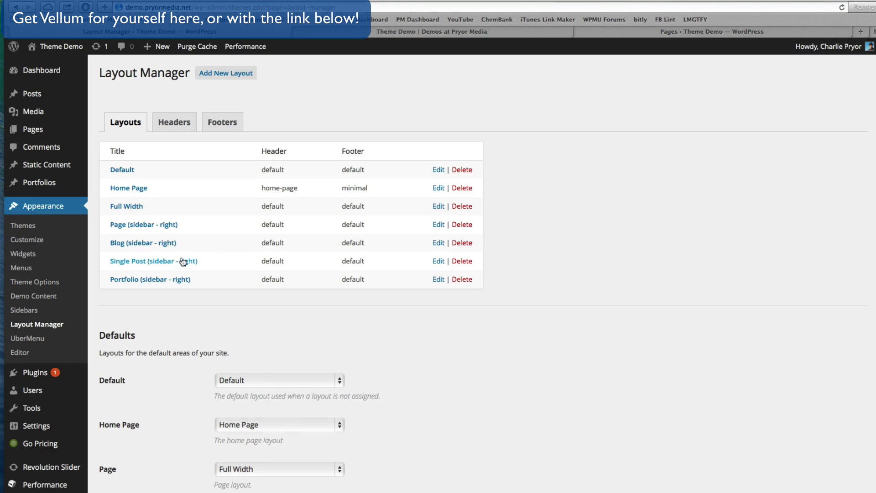
pyautogui.scroll(-5, 579, 210)
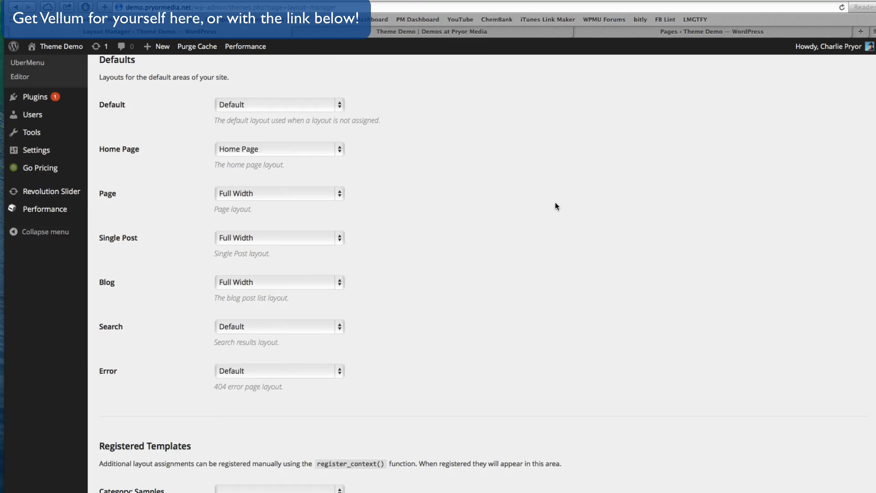
pyautogui.scroll(5, 555, 200)
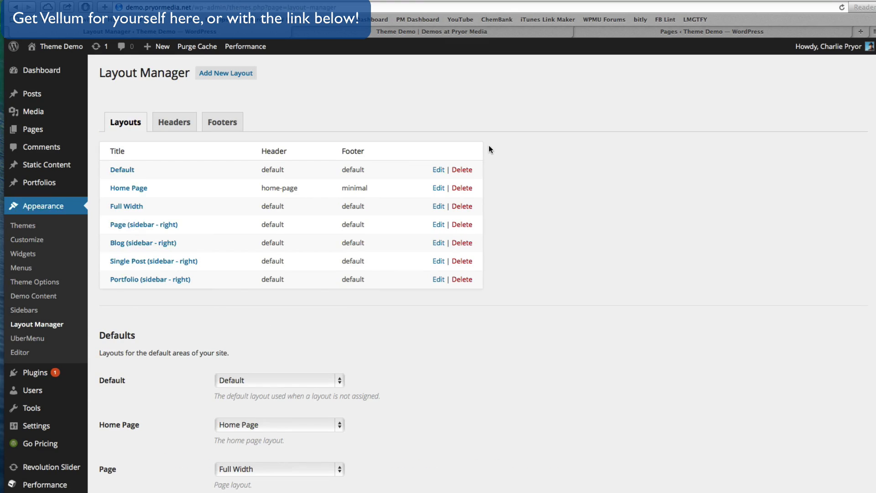
pyautogui.moveTo(491, 145); pyautogui.dragTo(249, 151)
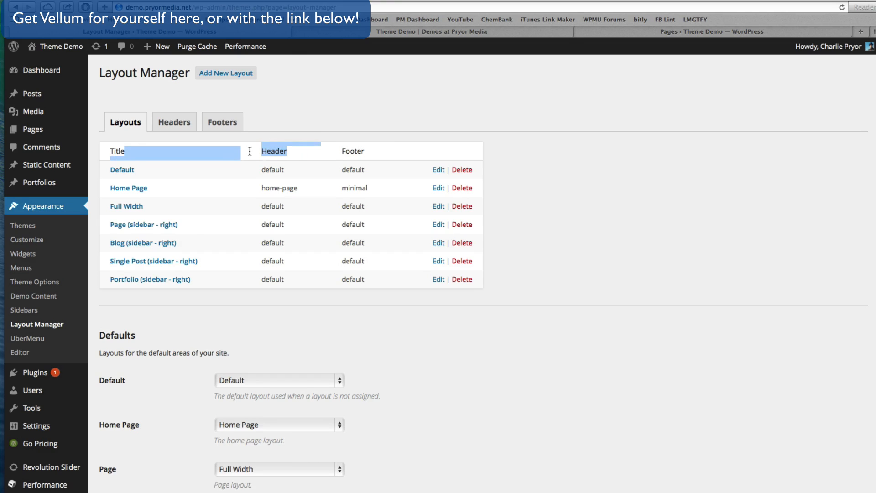
pyautogui.click(246, 151)
pyautogui.moveTo(132, 151); pyautogui.dragTo(107, 151)
pyautogui.click(135, 151)
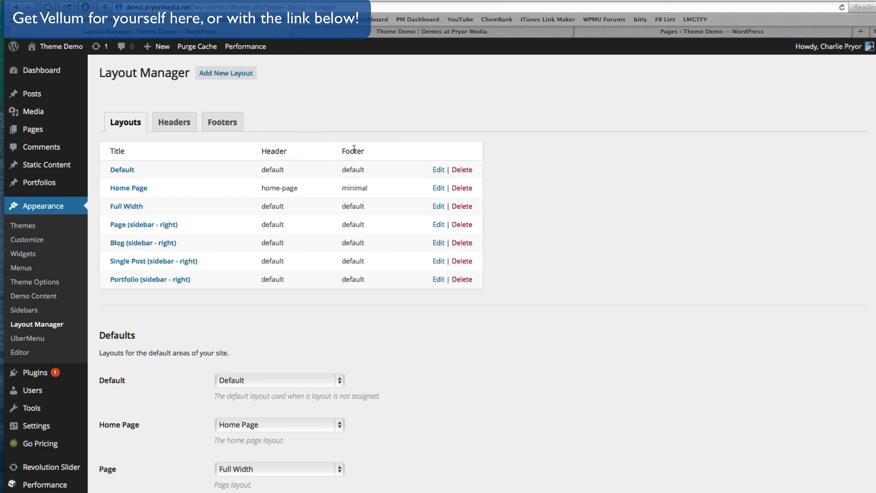
# - Review the Layout Manager's default layout assignments, Registered Templates and Custom Post Types sections
pyautogui.scroll(-14, 542, 213)
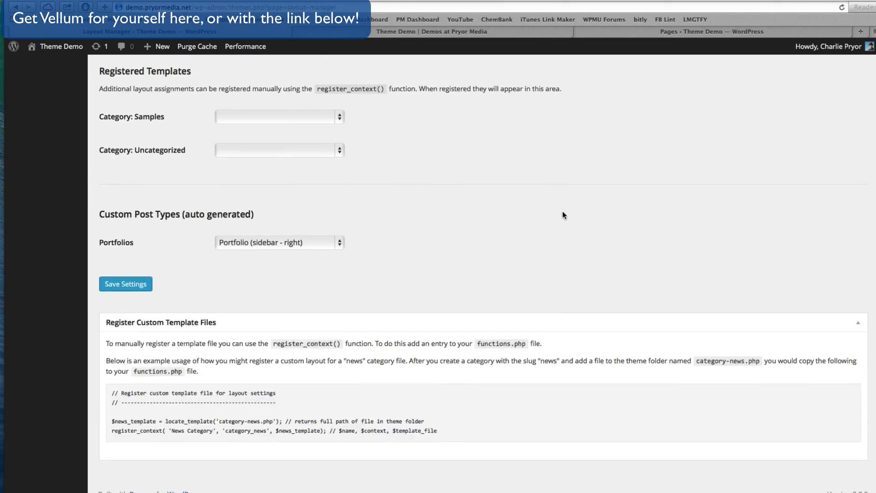
pyautogui.scroll(14, 562, 211)
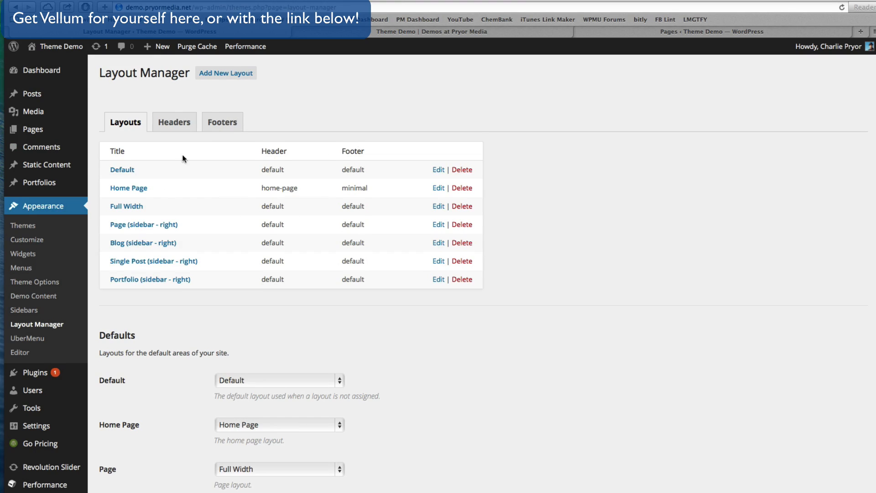
pyautogui.scroll(-6, 524, 231)
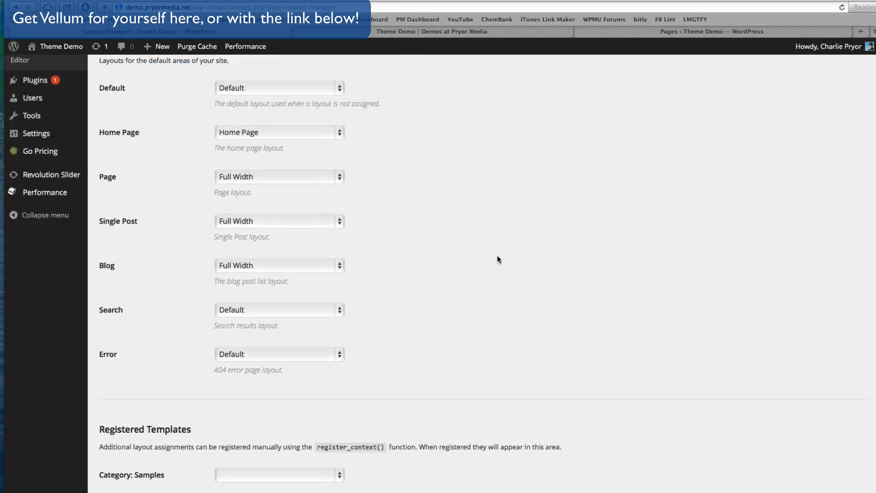
pyautogui.scroll(-8, 492, 260)
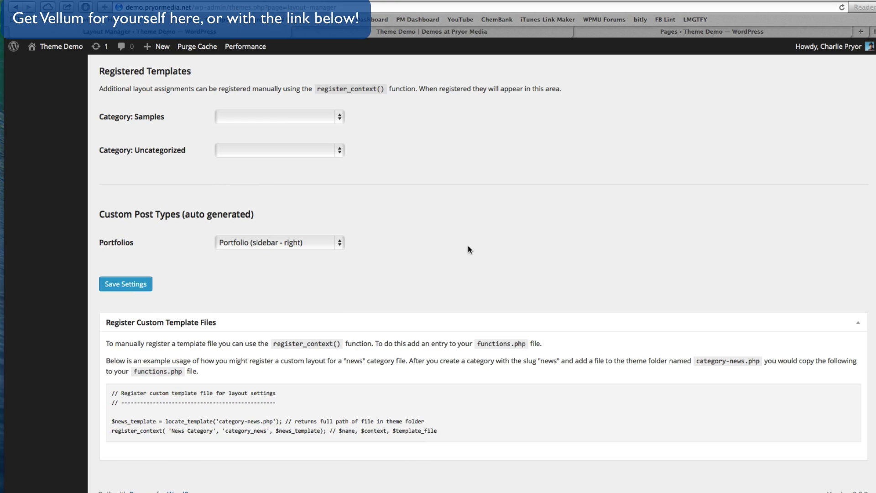
pyautogui.scroll(14, 533, 235)
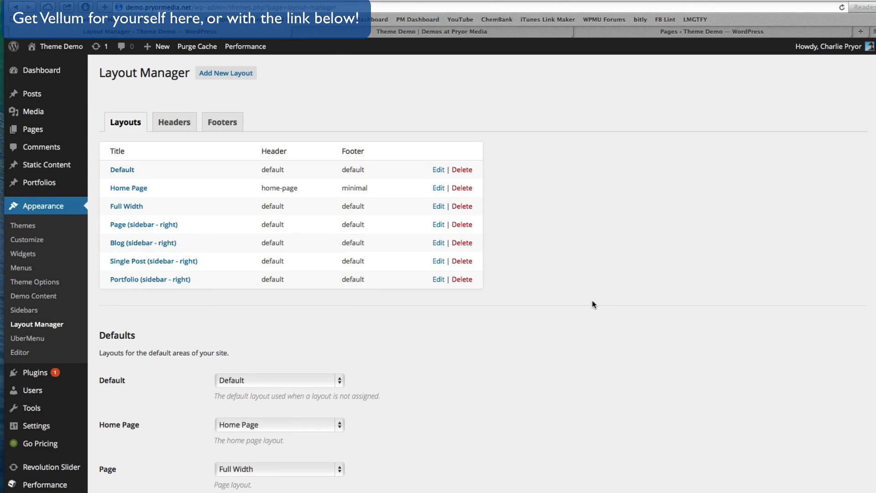
# - View the layout choices for the Single Post default, keeping Full Width
pyautogui.scroll(-5, 581, 333)
pyautogui.click(331, 264)
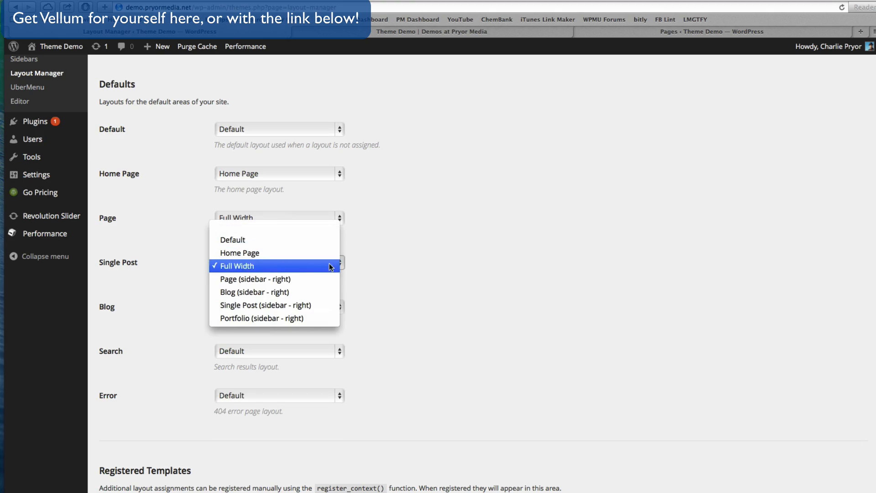
pyautogui.click(330, 266)
# - Examine the example code under Register Custom Template Files, highlighting it, and return to the layouts list
pyautogui.scroll(-8, 430, 237)
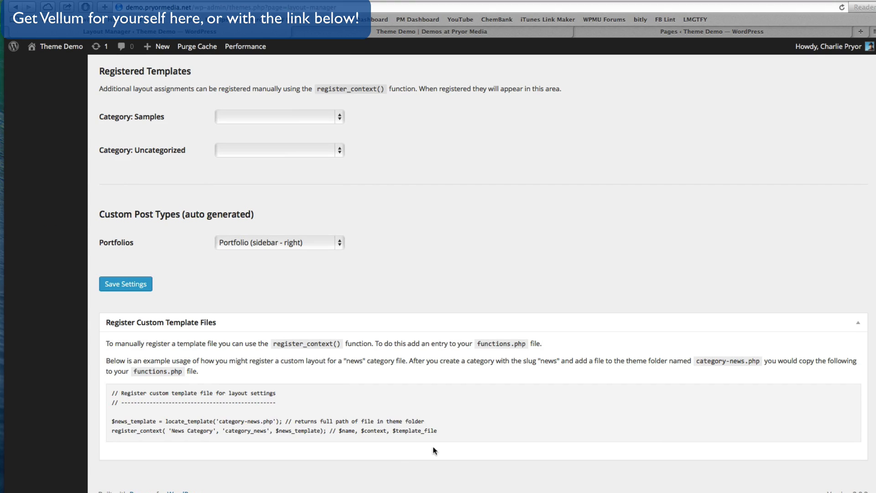
pyautogui.moveTo(442, 431); pyautogui.dragTo(111, 386)
pyautogui.click(181, 390)
pyautogui.press('Home')
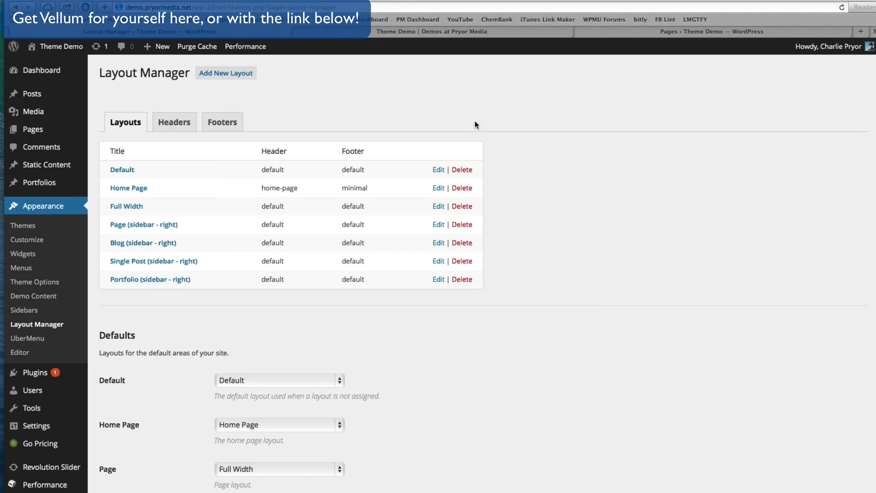
# - View the Layout Manager's Headers and Footers lists, and return to the Layouts list
pyautogui.click(193, 123)
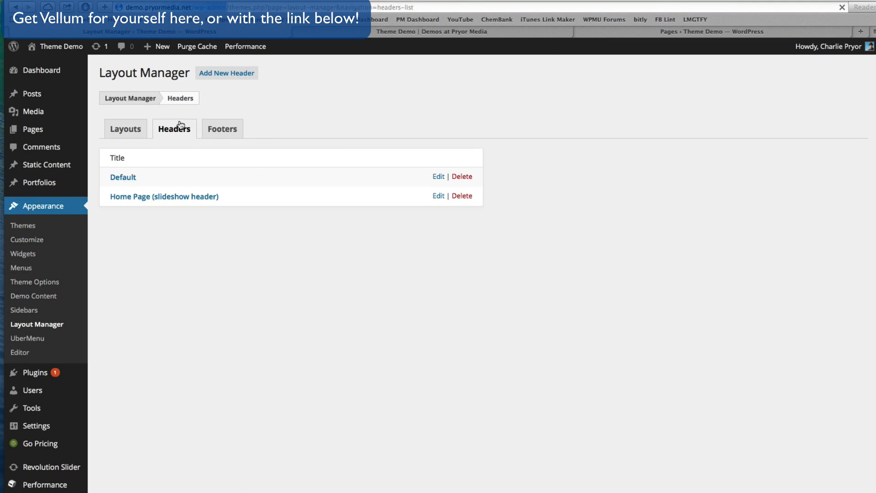
pyautogui.click(222, 127)
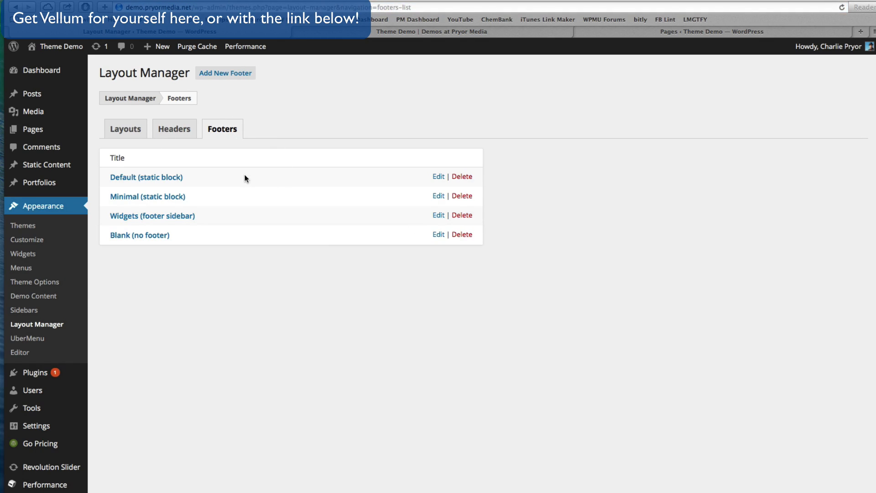
pyautogui.click(113, 132)
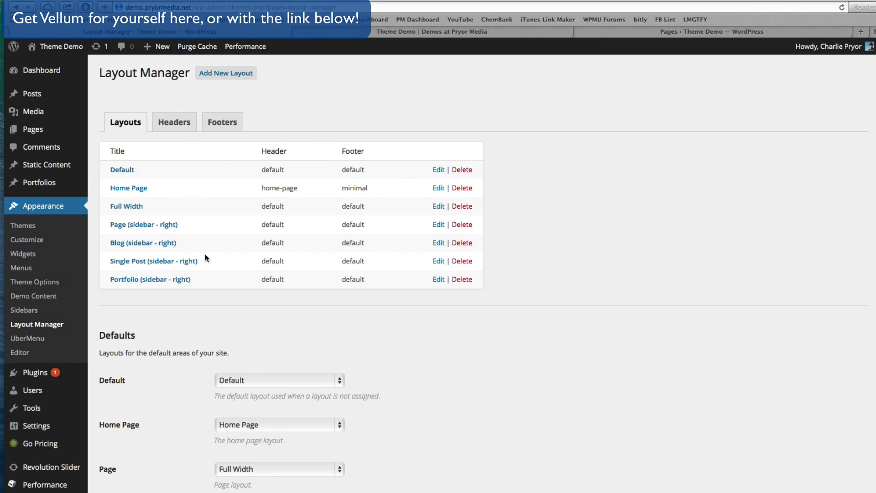
# - Start a new layout and review its header, body and footer areas and its Layout Options
pyautogui.scroll(-1, 478, 295)
pyautogui.scroll(1, 478, 297)
pyautogui.click(242, 79)
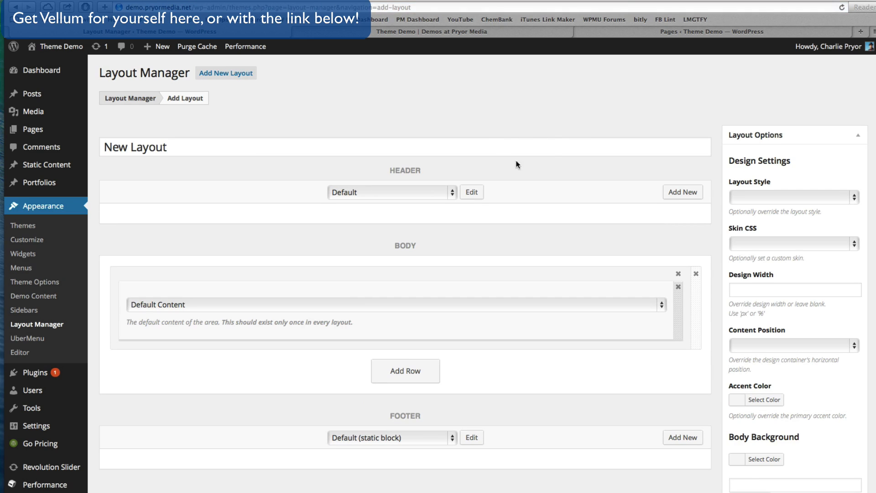
pyautogui.scroll(-5, 518, 197)
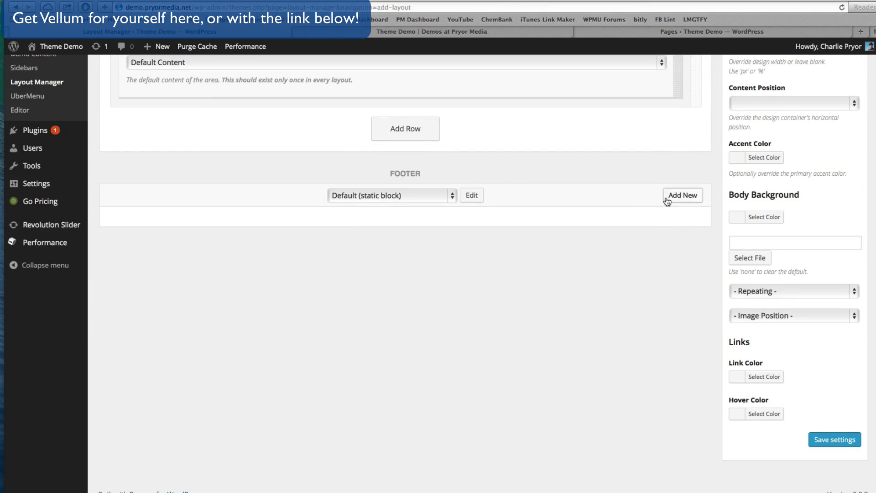
pyautogui.scroll(5, 667, 201)
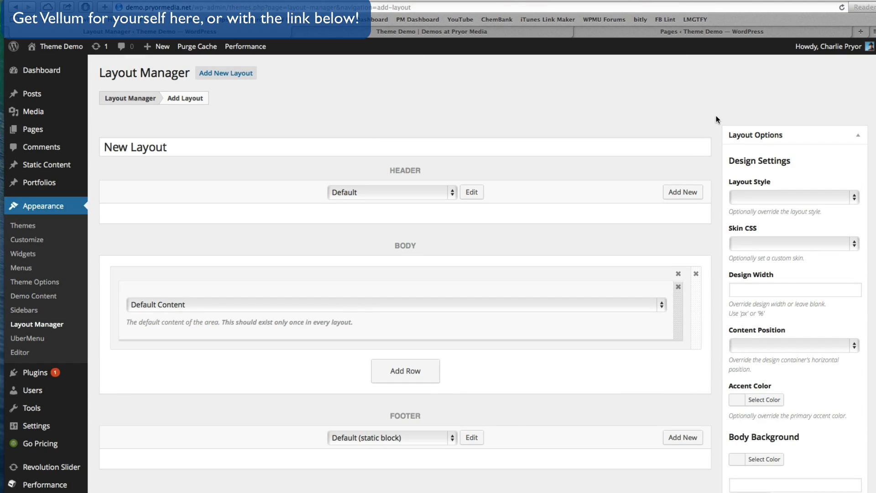
# - View the choices for the new layout's Layout Style, header and footer, keeping the Default header and the Default (static block) footer
pyautogui.click(770, 196)
pyautogui.click(770, 197)
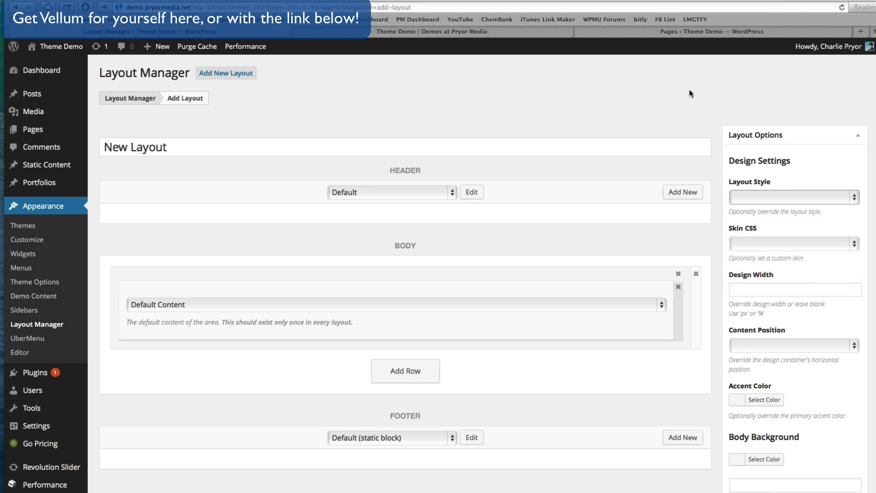
pyautogui.click(430, 195)
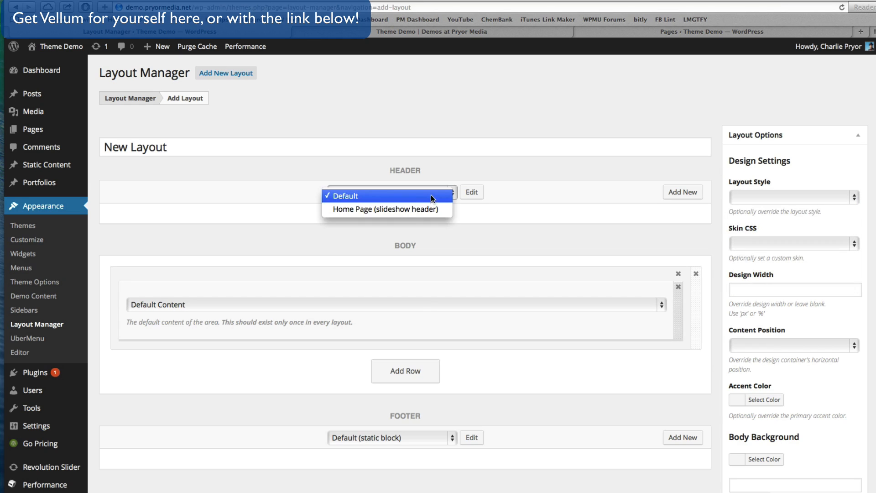
pyautogui.click(471, 145)
pyautogui.click(393, 195)
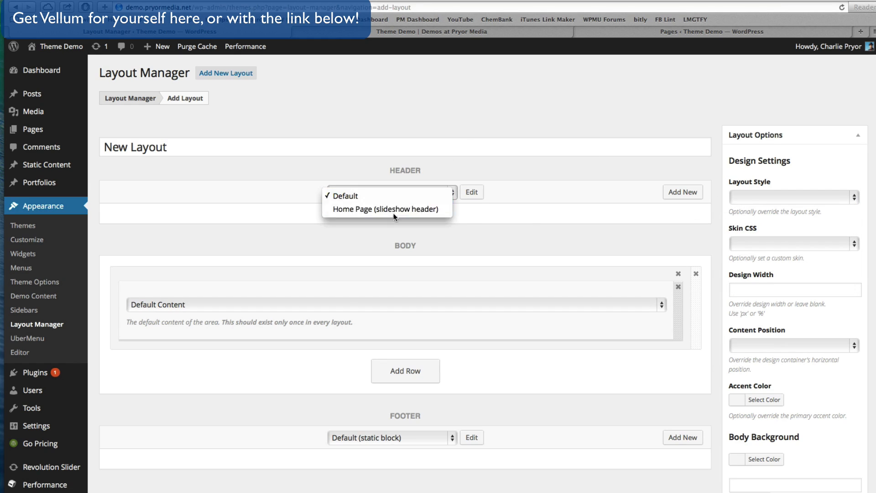
pyautogui.click(432, 196)
pyautogui.scroll(-5, 440, 308)
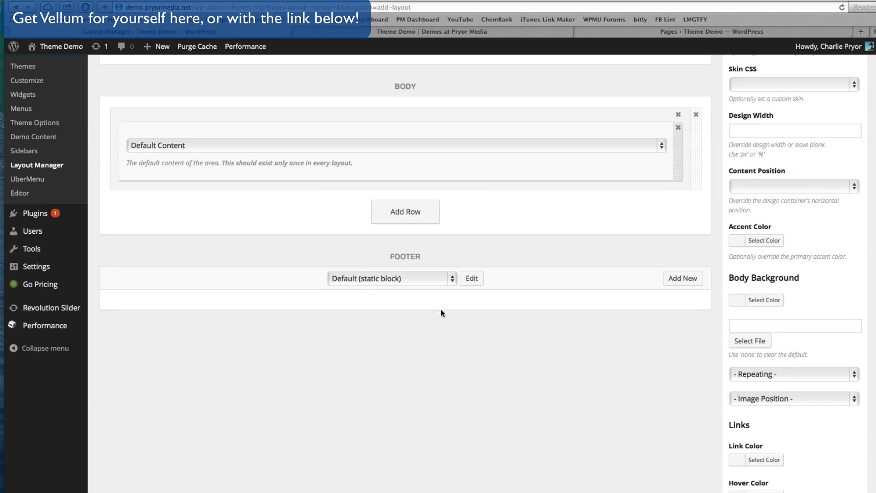
pyautogui.click(420, 279)
pyautogui.click(419, 275)
pyautogui.scroll(5, 410, 310)
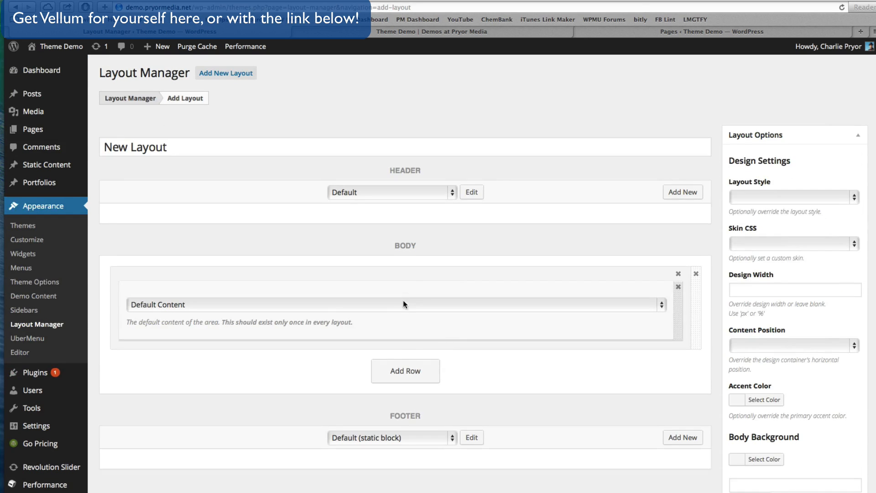
# - Add a second content block below the first one in the body row, and add two more columns to that row
pyautogui.scroll(-3, 403, 304)
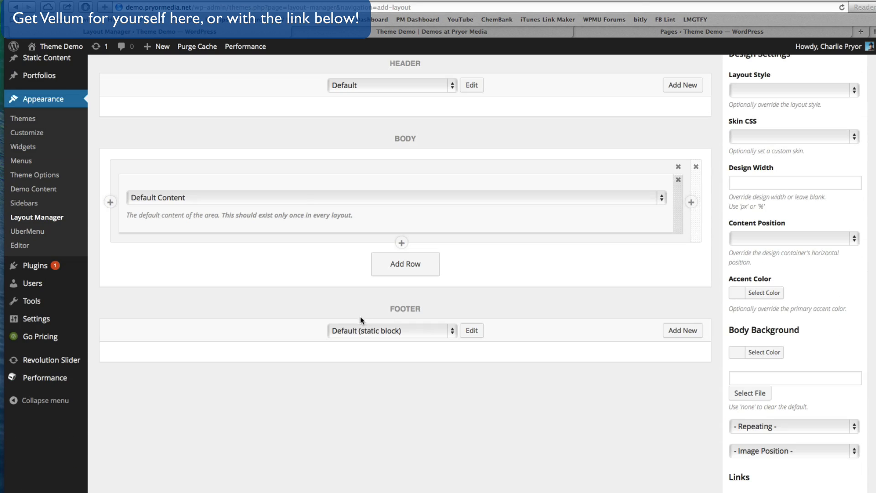
pyautogui.click(401, 243)
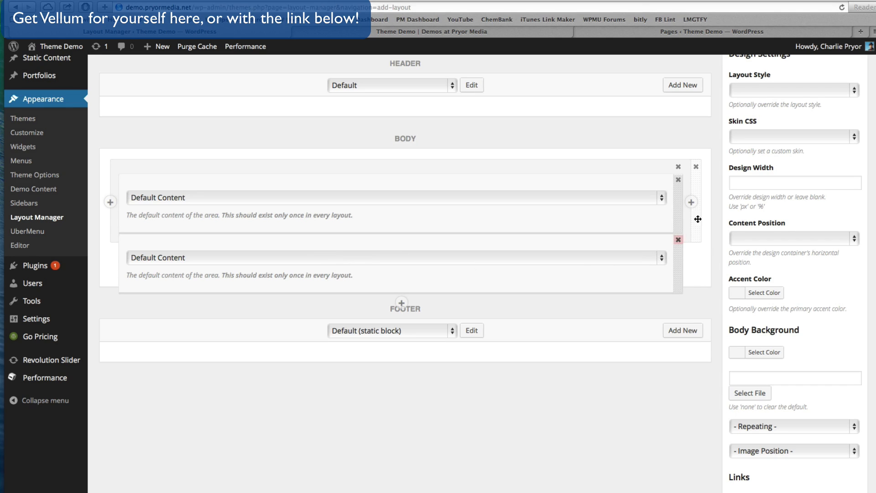
pyautogui.click(691, 202)
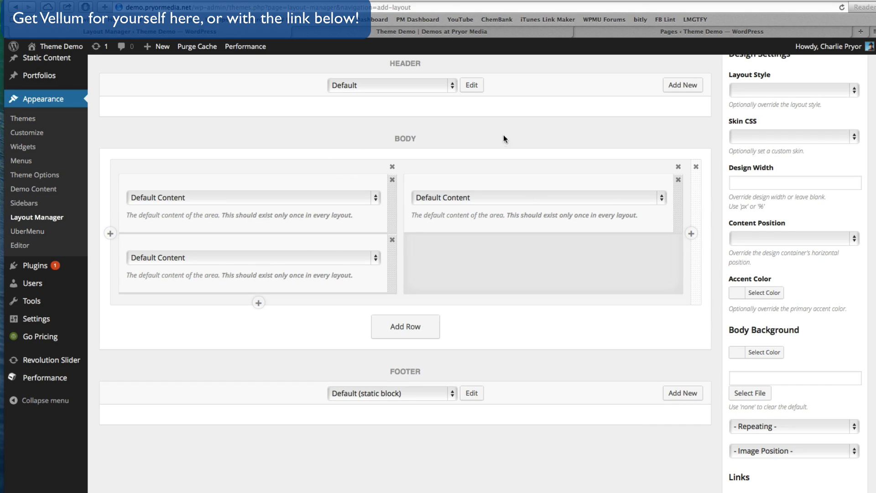
pyautogui.click(690, 234)
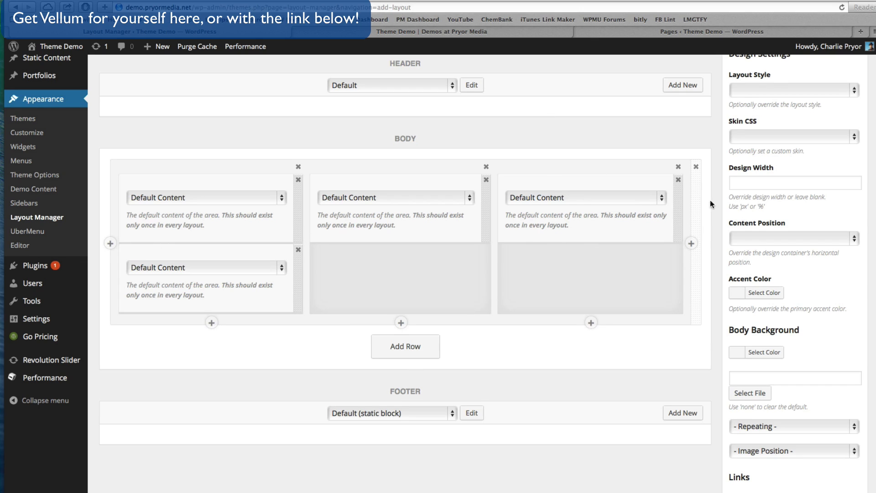
# - Remove the third column from the new layout's body row and look over the resulting arrangement
pyautogui.click(678, 167)
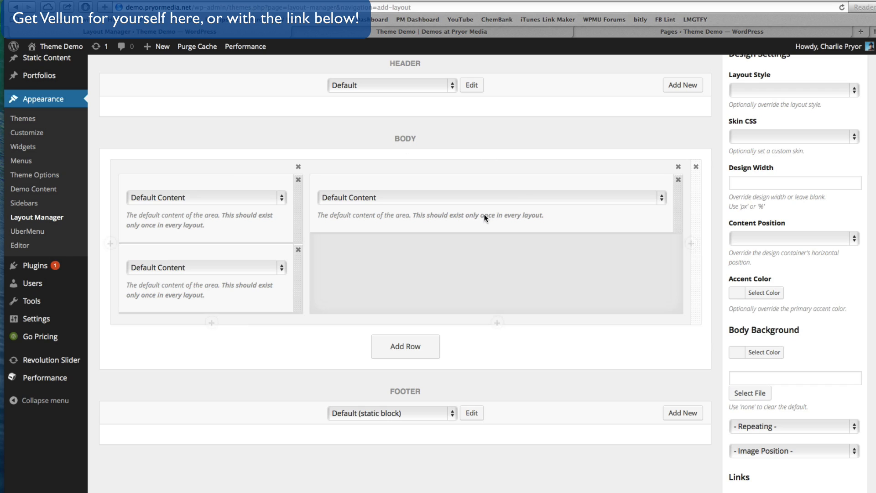
pyautogui.scroll(-4, 529, 361)
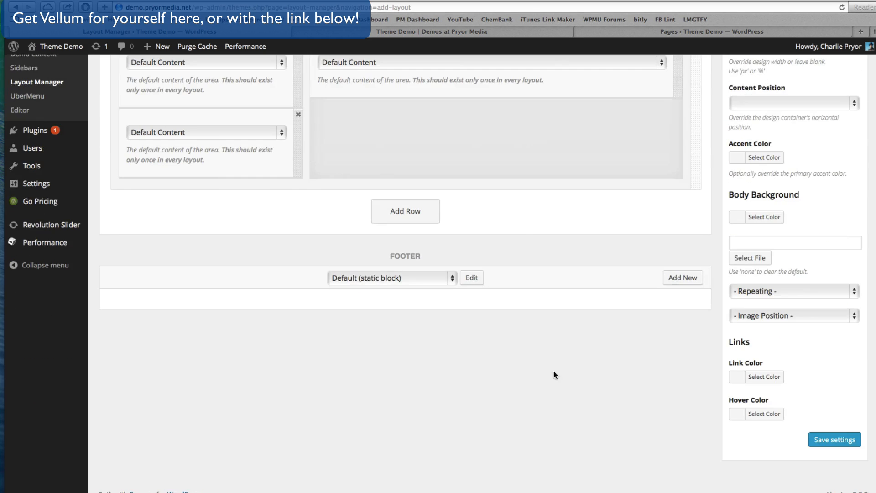
pyautogui.scroll(6, 554, 371)
pyautogui.scroll(-3, 166, 358)
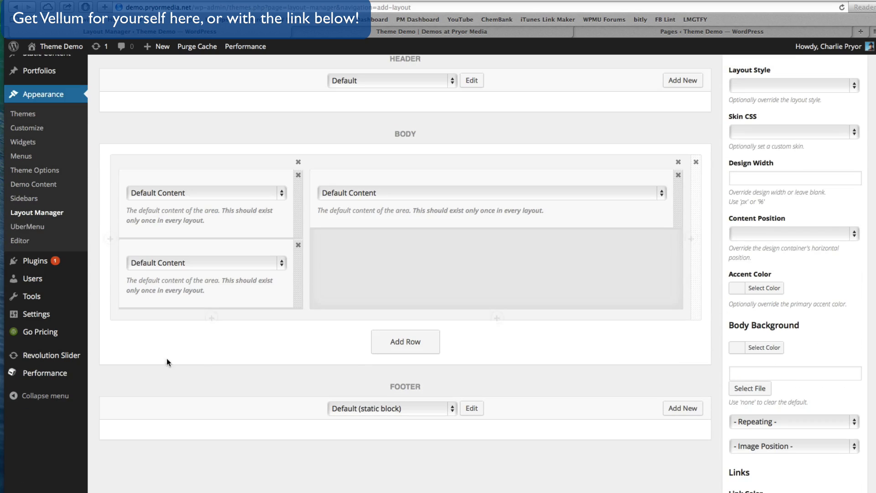
# - Open the UberMenu settings and review the Basic Configuration, Descriptions and Style Configuration sections
pyautogui.click(40, 227)
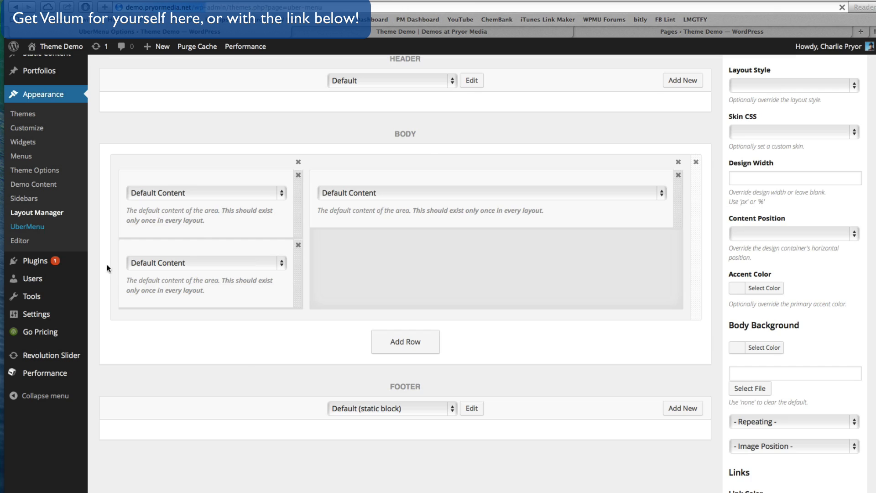
pyautogui.scroll(-8, 530, 209)
pyautogui.scroll(-3, 527, 210)
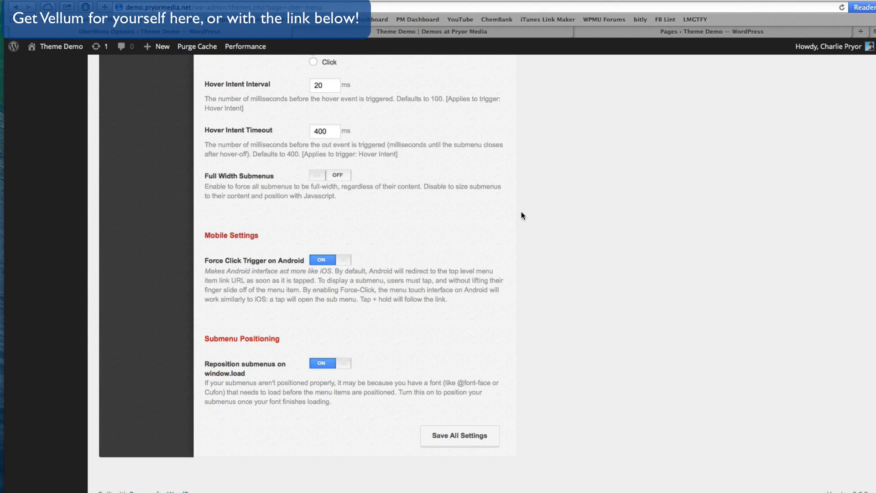
pyautogui.scroll(10, 521, 211)
pyautogui.click(126, 147)
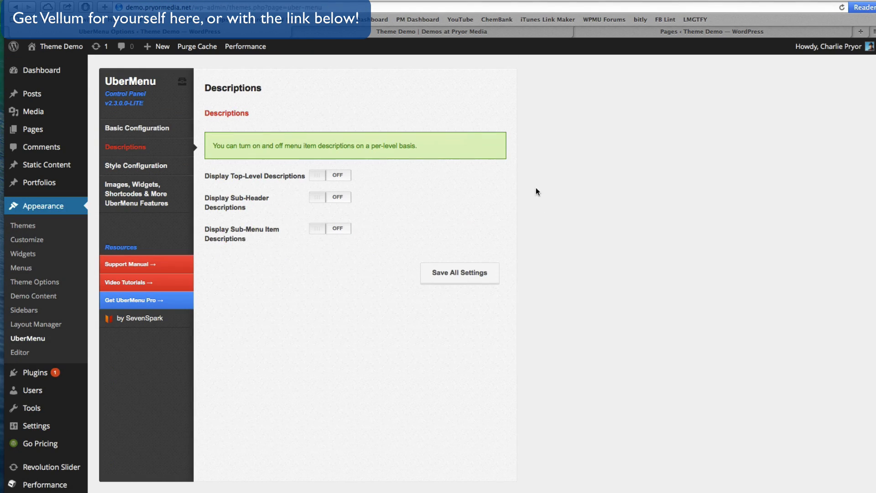
pyautogui.click(136, 166)
# - Examine the feature comparison between UberMenu Lite and the full UberMenu plugin upgrade
pyautogui.click(150, 185)
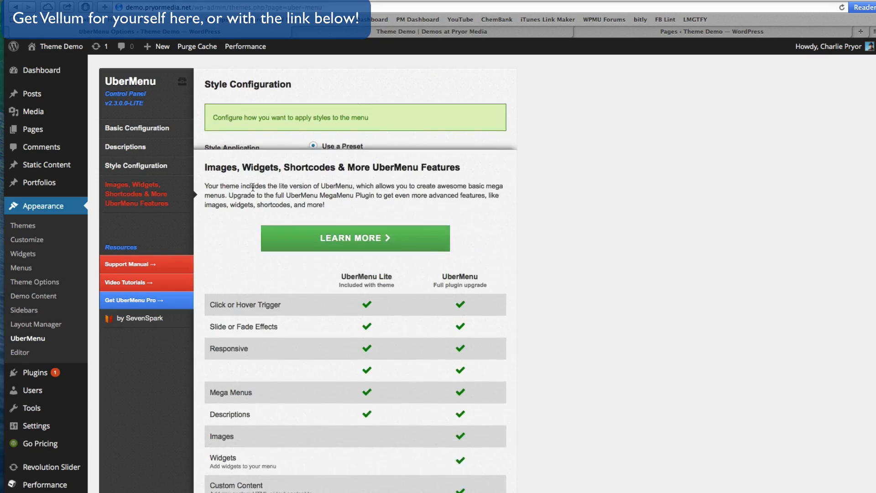
pyautogui.scroll(-2, 269, 226)
pyautogui.scroll(2, 274, 226)
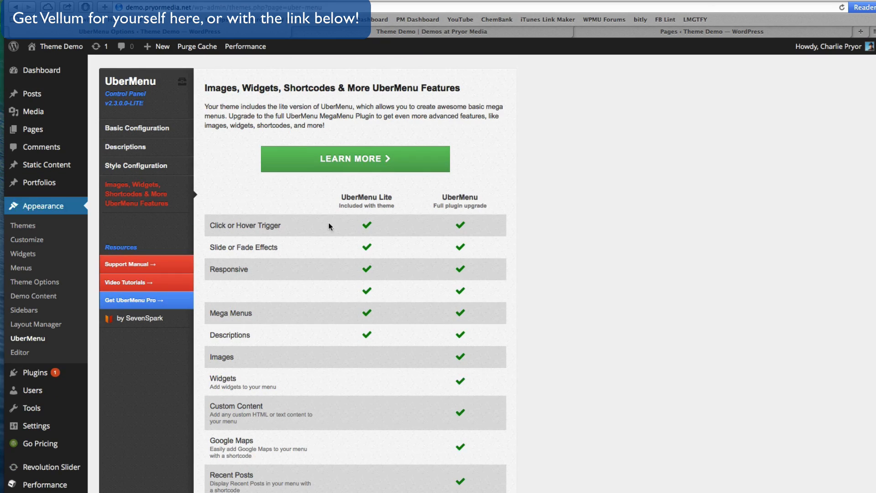
pyautogui.moveTo(221, 87); pyautogui.dragTo(395, 87)
pyautogui.click(525, 168)
pyautogui.scroll(-10, 525, 168)
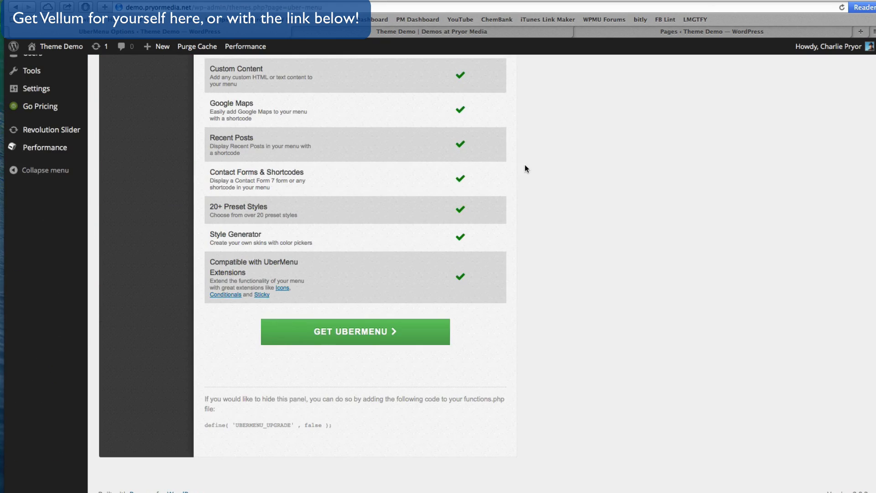
pyautogui.scroll(10, 547, 253)
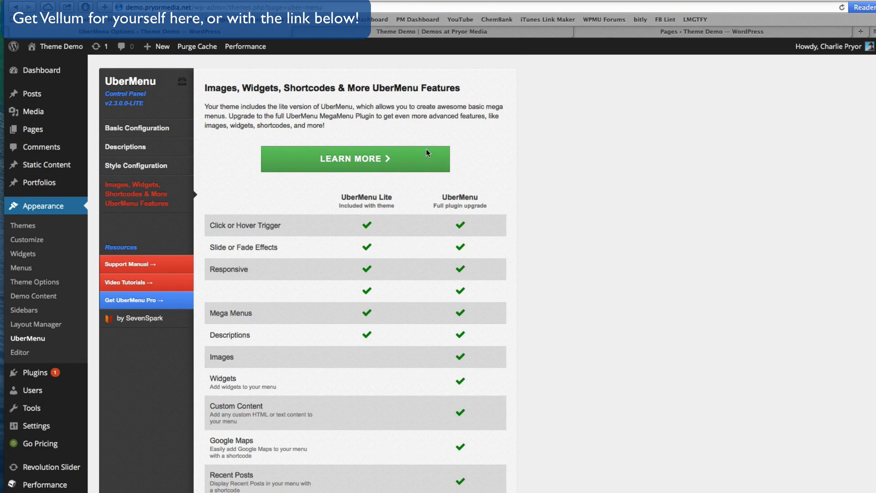
pyautogui.scroll(-5, 61, 279)
# - Start a new pricing table in Go Pricing and review its global table settings, including the name and id fields
pyautogui.moveTo(45, 230)
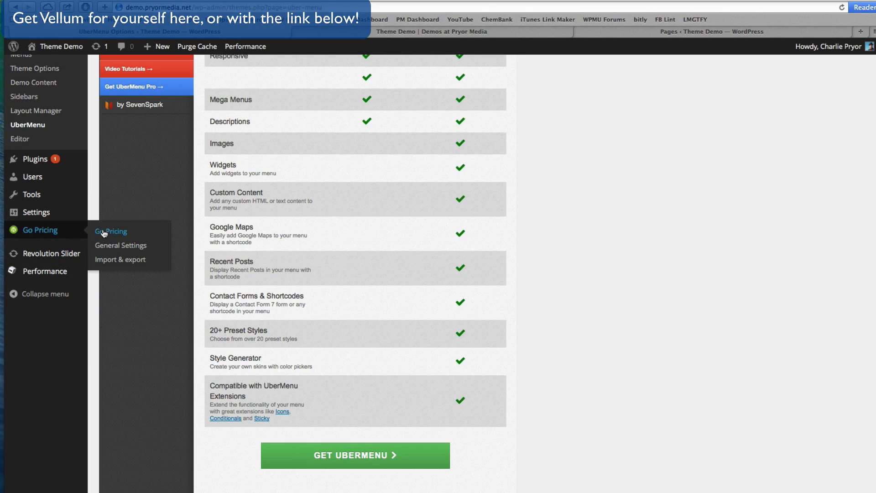
pyautogui.click(104, 233)
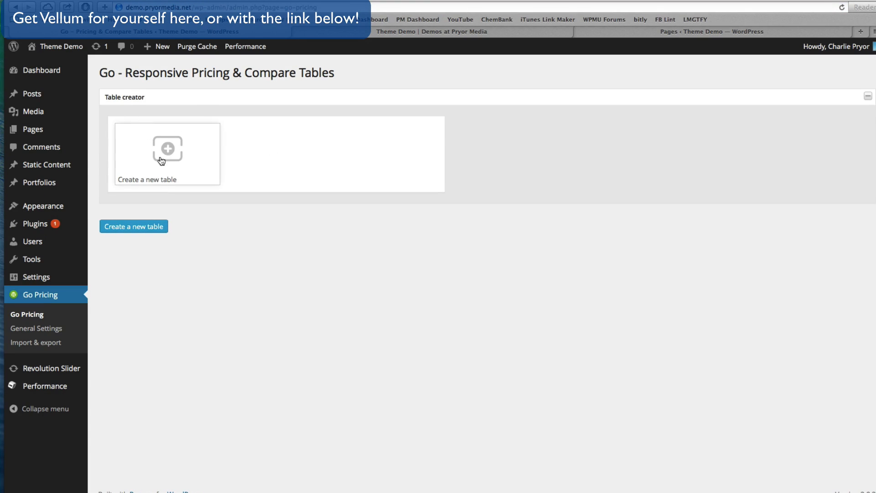
pyautogui.click(144, 224)
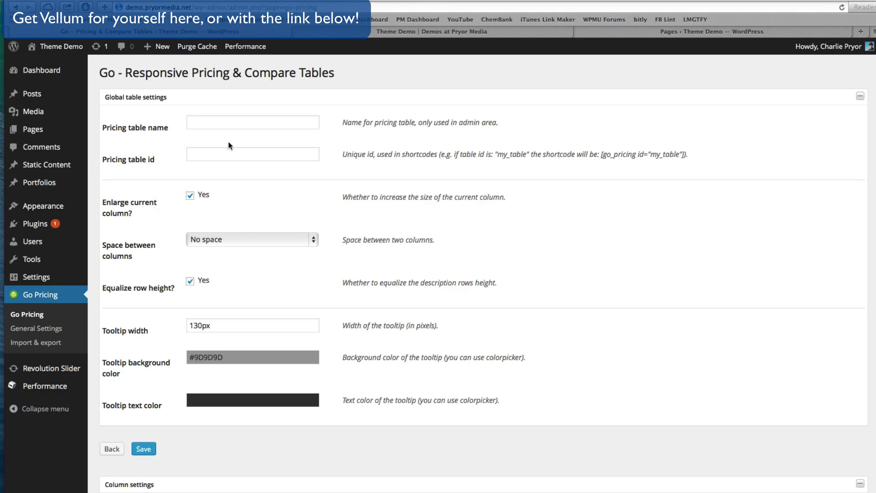
pyautogui.click(211, 124)
pyautogui.click(259, 153)
pyautogui.scroll(-6, 335, 177)
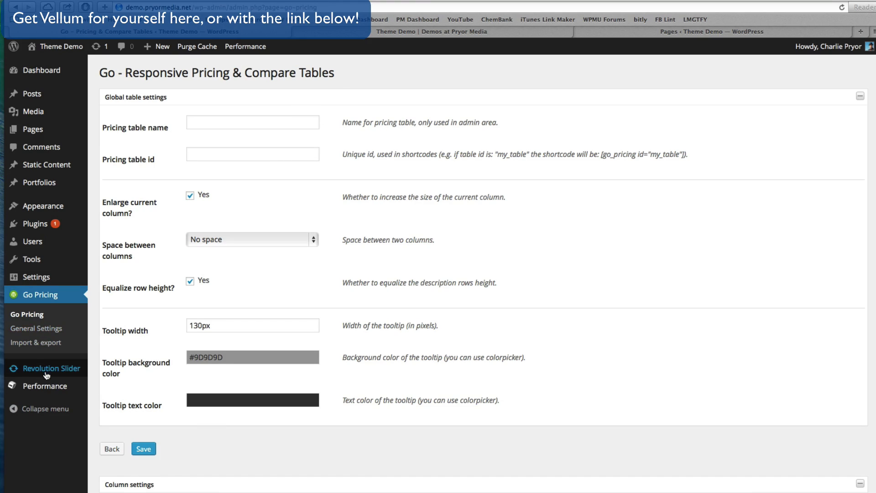
# - Browse the Demo Content starter kits and apply the Wine kit with its demo content
pyautogui.moveTo(21, 194)
pyautogui.moveTo(45, 207)
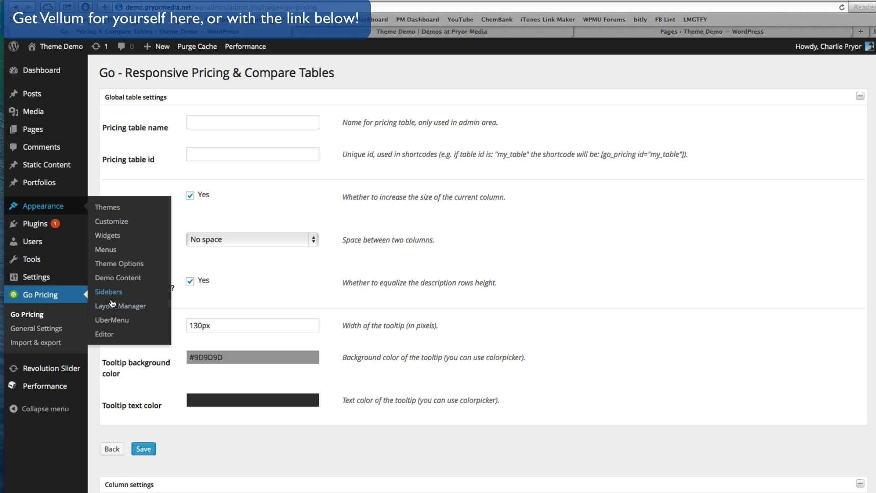
pyautogui.click(128, 279)
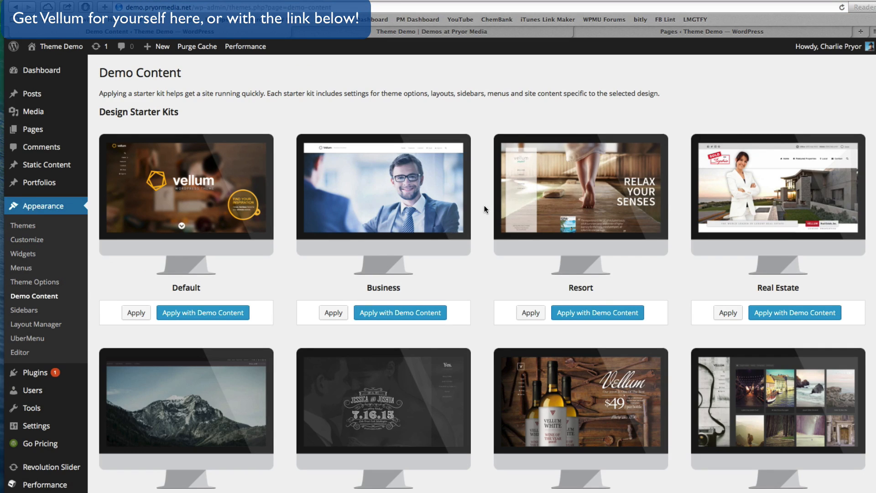
pyautogui.scroll(-5, 484, 209)
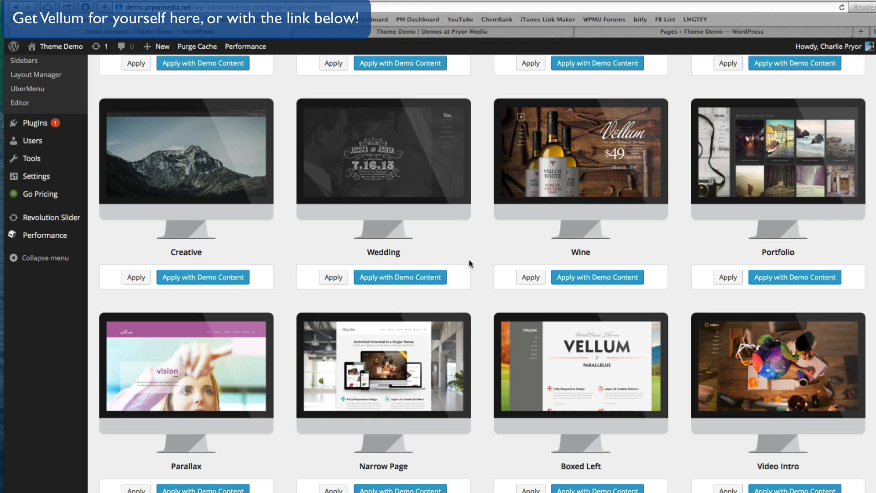
pyautogui.scroll(3, 525, 279)
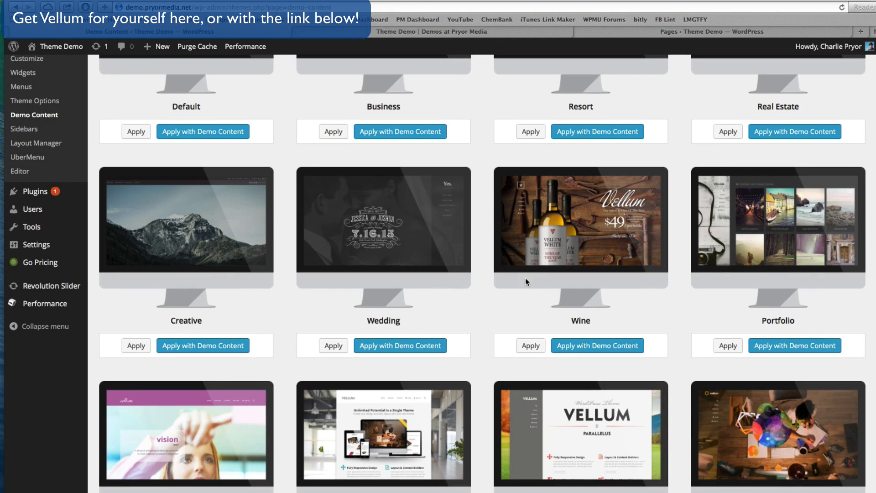
pyautogui.scroll(4, 703, 278)
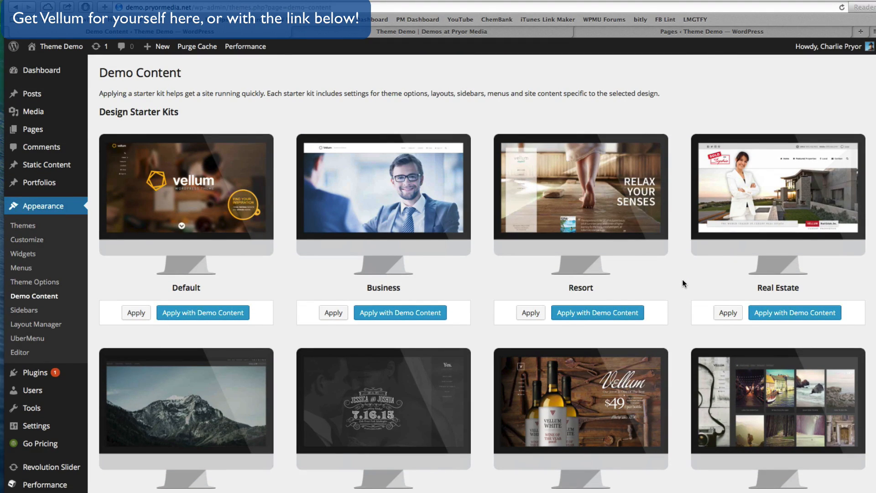
pyautogui.scroll(-3, 682, 279)
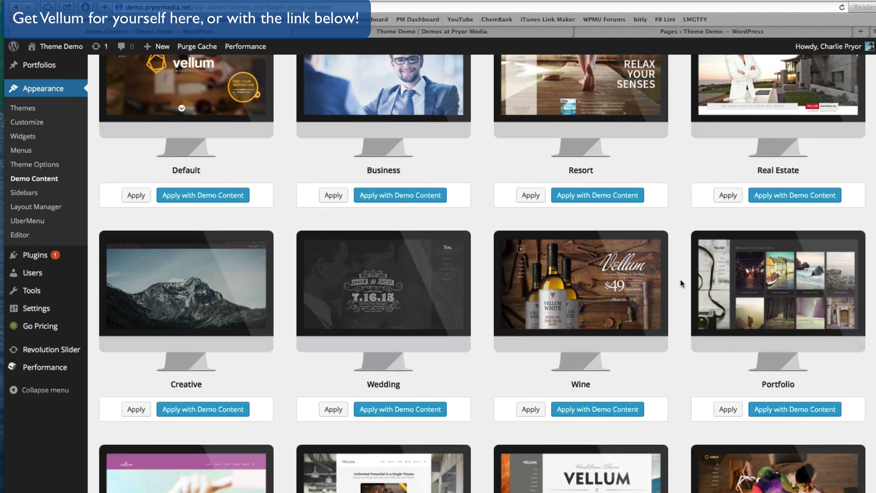
pyautogui.scroll(-2, 680, 281)
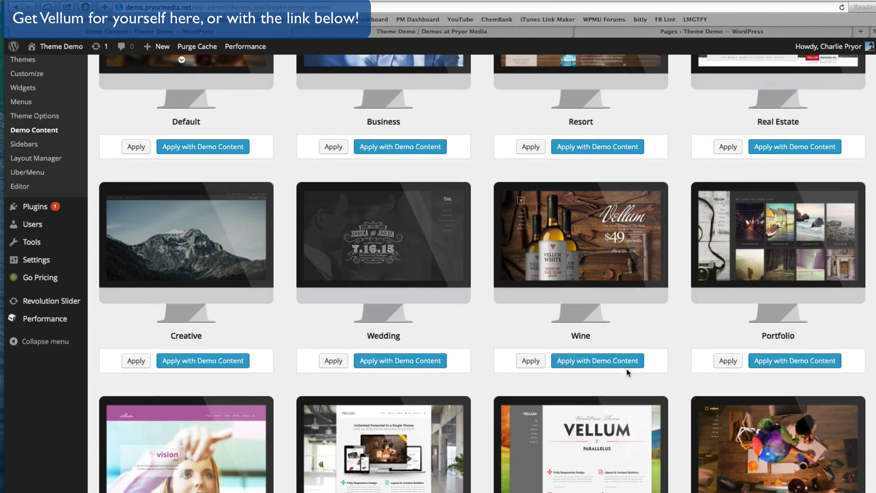
pyautogui.click(608, 362)
pyautogui.press('Return')
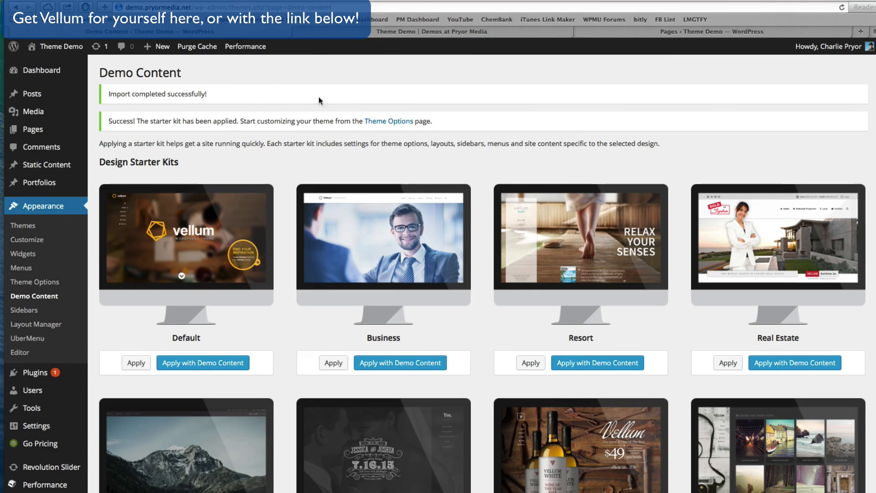
# - Reload the Theme Demo site's front page and inspect the Wine design down the page
pyautogui.click(397, 35)
pyautogui.click(414, 9)
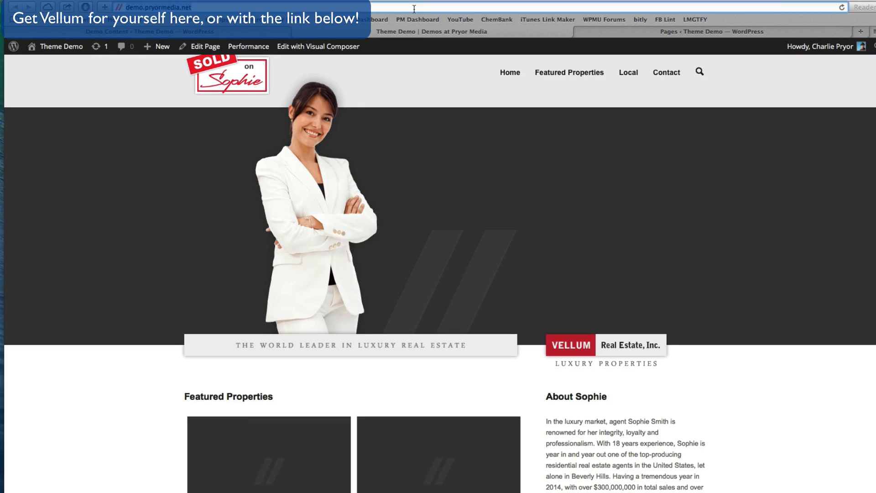
pyautogui.press('Return')
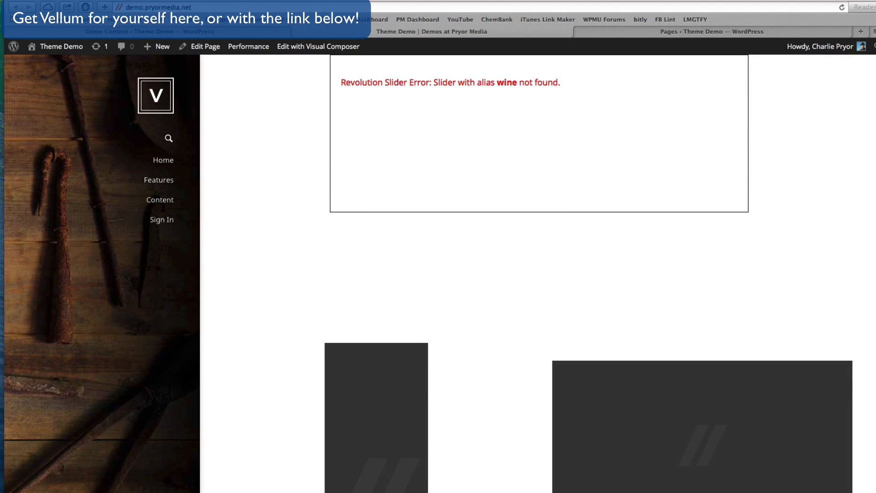
pyautogui.scroll(-10, 236, 208)
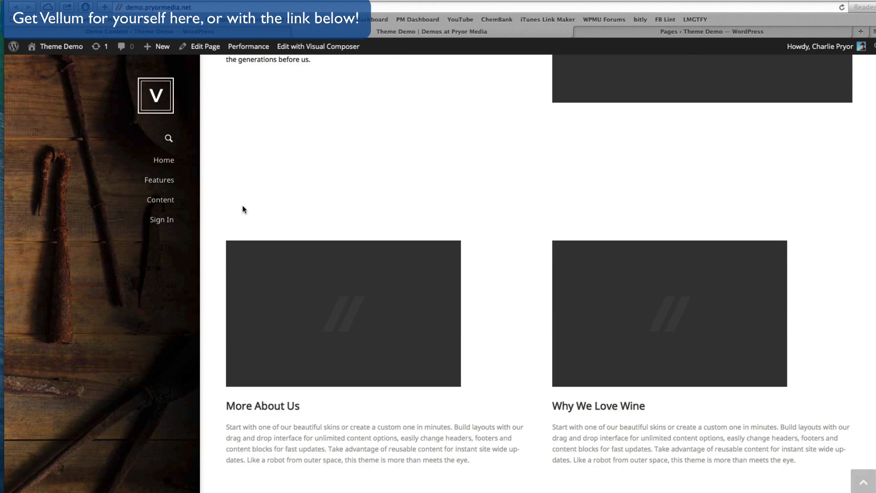
pyautogui.scroll(10, 242, 208)
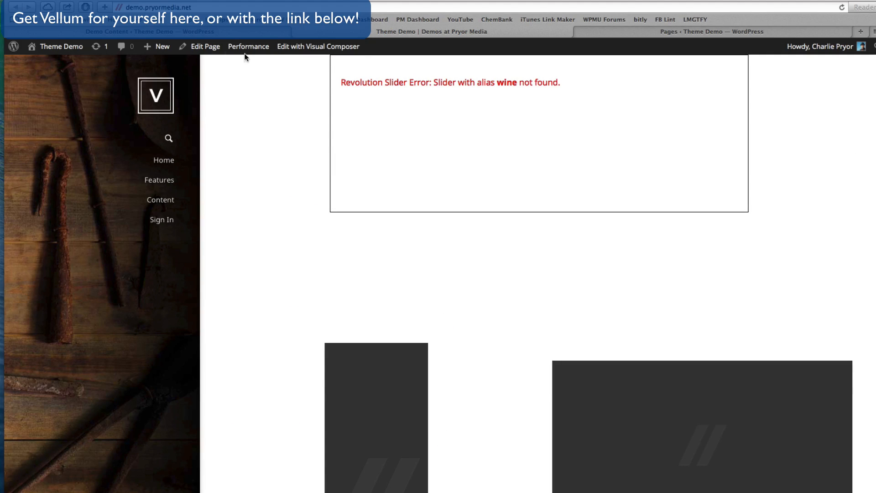
# - Return to the Demo Content page and review the design starter kits and the description of what each kit includes
pyautogui.click(288, 29)
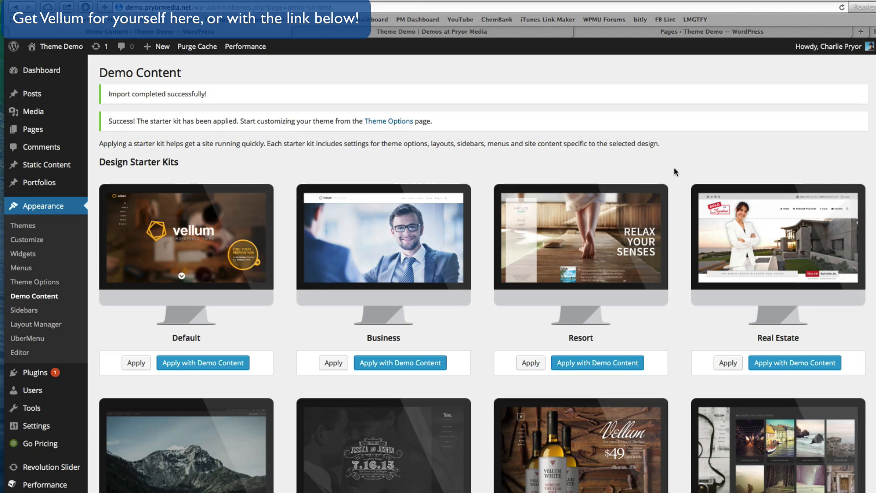
pyautogui.scroll(-10, 666, 194)
pyautogui.scroll(6, 682, 200)
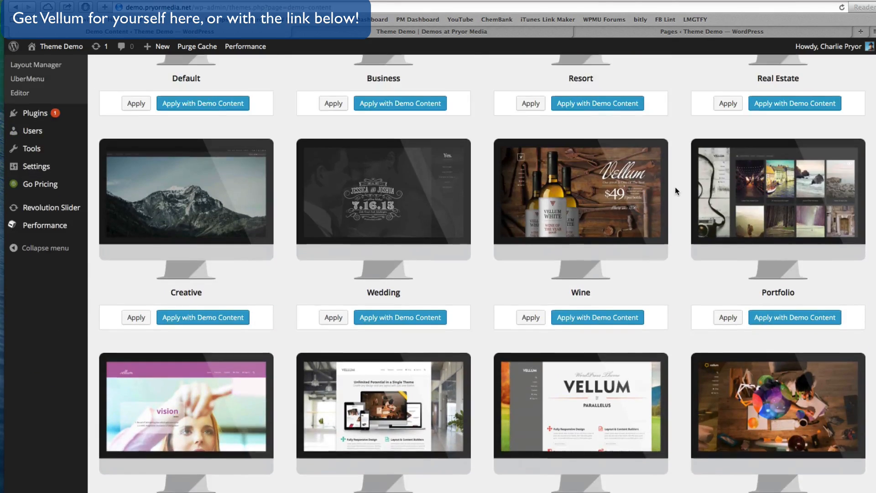
pyautogui.scroll(5, 666, 139)
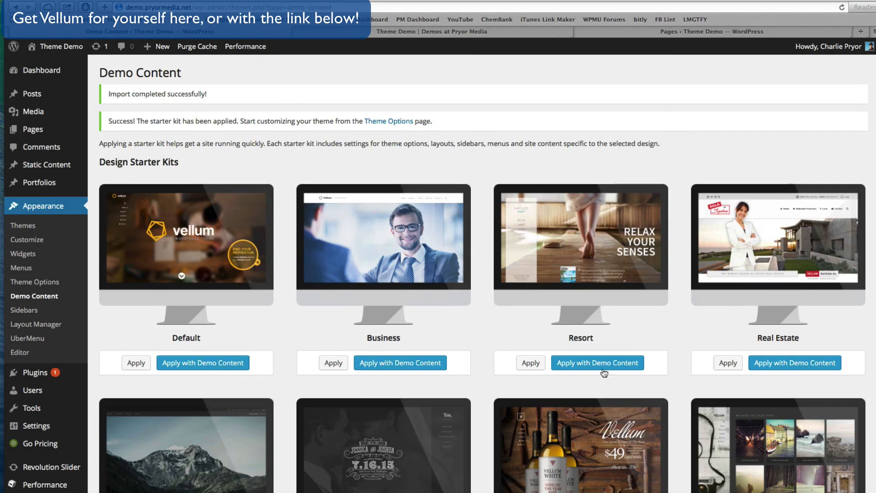
pyautogui.scroll(-1, 470, 257)
pyautogui.scroll(-5, 475, 255)
pyautogui.scroll(6, 475, 251)
pyautogui.moveTo(97, 146); pyautogui.dragTo(643, 144)
pyautogui.click(665, 145)
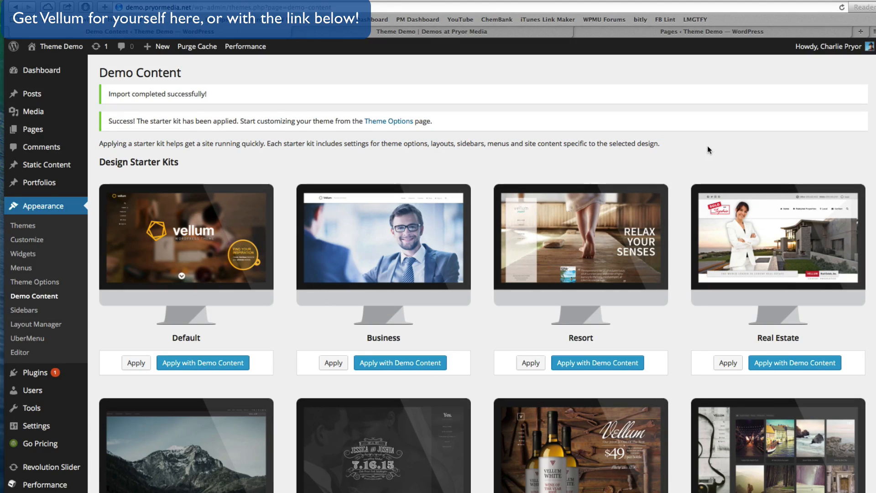
# - Apply the Narrow Page starter kit with its demo content and accept overwriting the theme options, sidebars and layouts
pyautogui.scroll(-7, 707, 149)
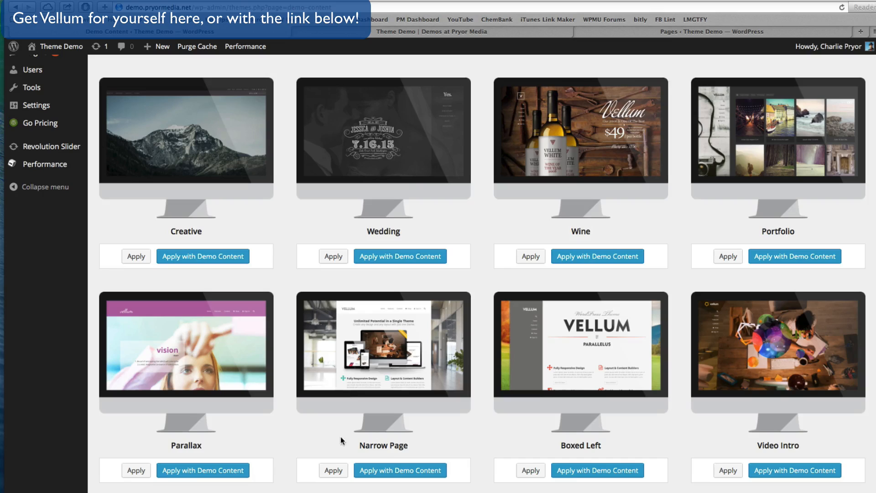
pyautogui.scroll(4, 296, 396)
pyautogui.scroll(-4, 278, 401)
pyautogui.click(384, 467)
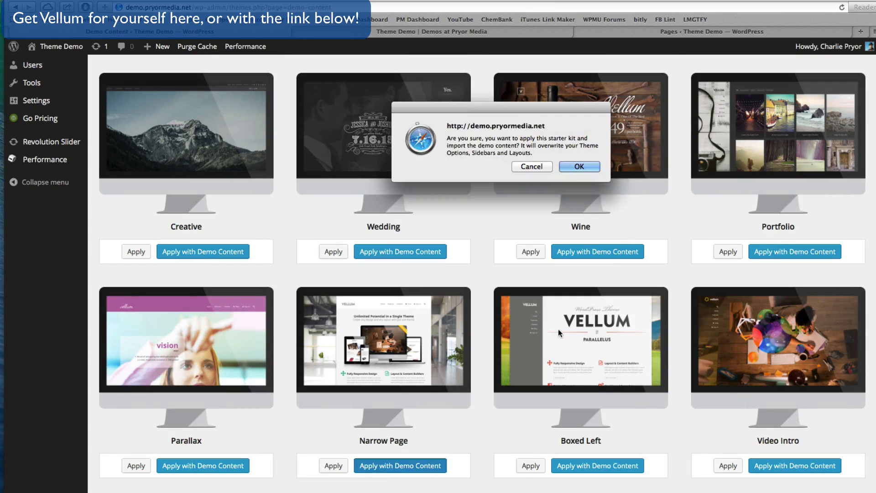
pyautogui.click(573, 166)
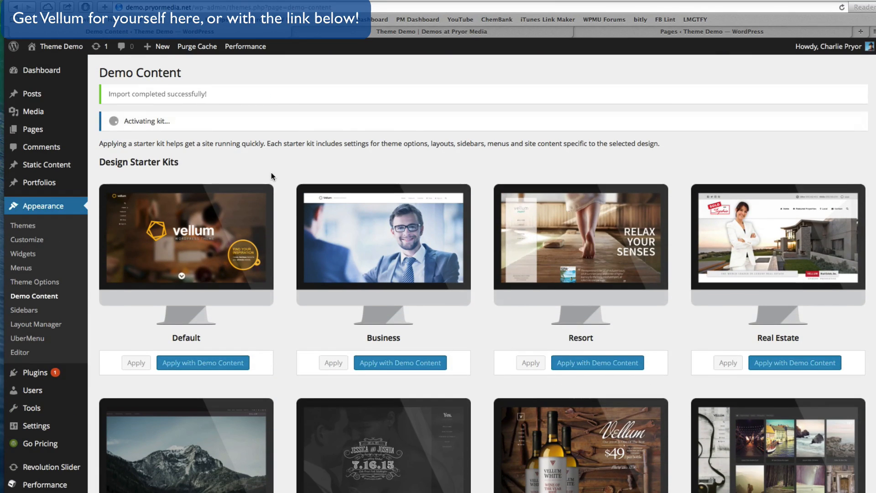
# - Reload the Theme Demo site's front page and inspect the header and headline of the Narrow Page design
pyautogui.click(405, 33)
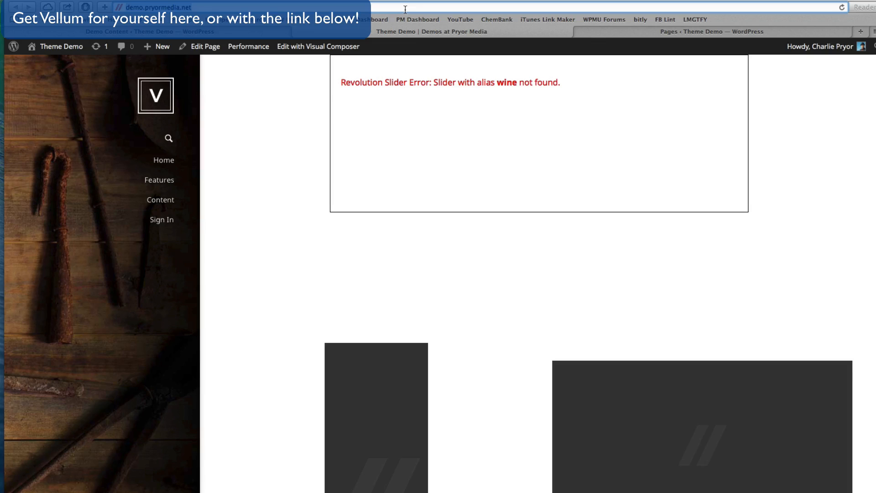
pyautogui.press('Return')
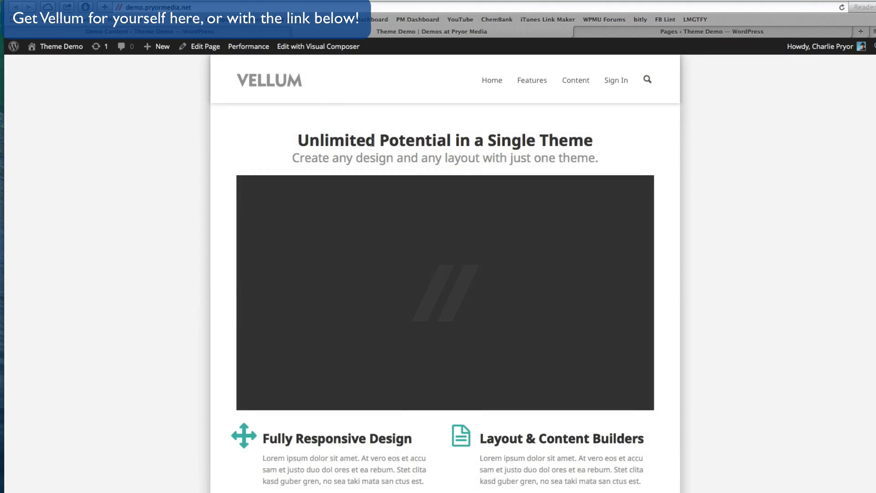
pyautogui.moveTo(297, 140); pyautogui.dragTo(417, 238)
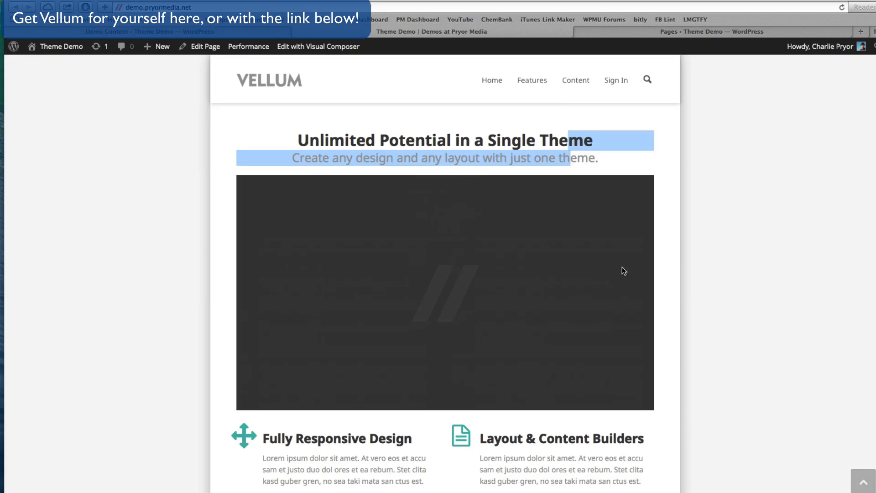
pyautogui.click(718, 249)
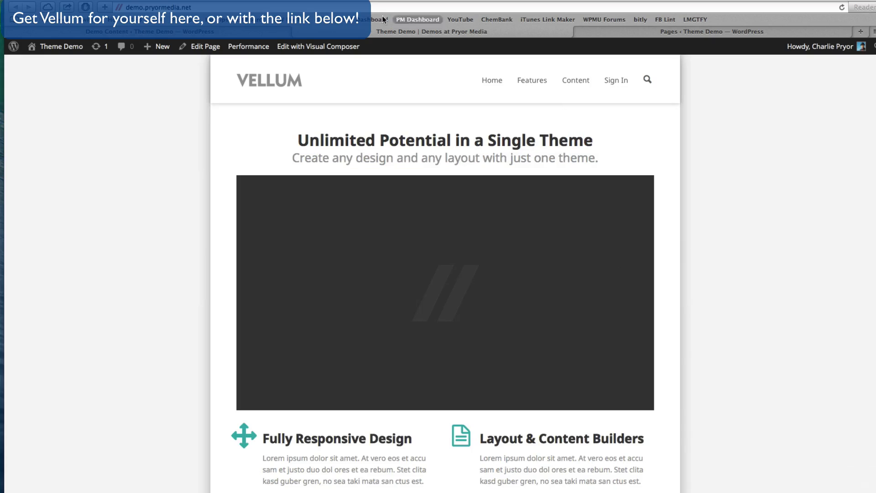
# - Open Vellum's Theme Options and look over the general settings from the logo fields to the 404 error page
pyautogui.click(218, 31)
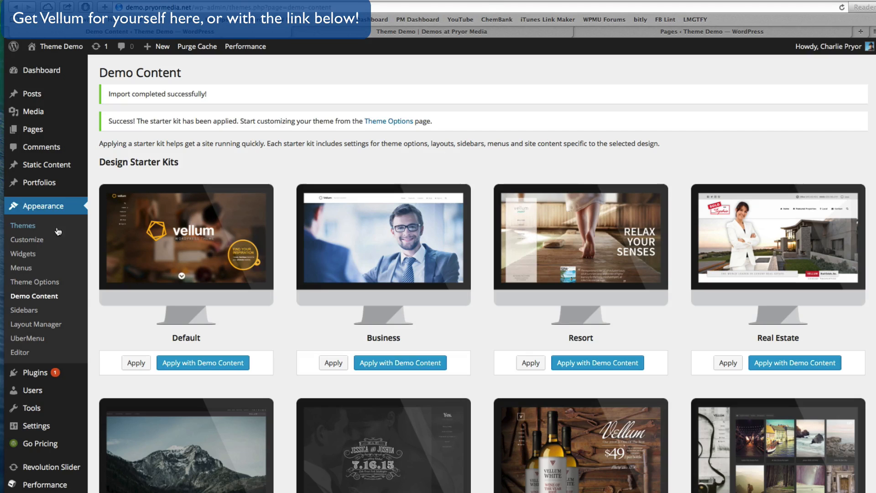
pyautogui.click(35, 282)
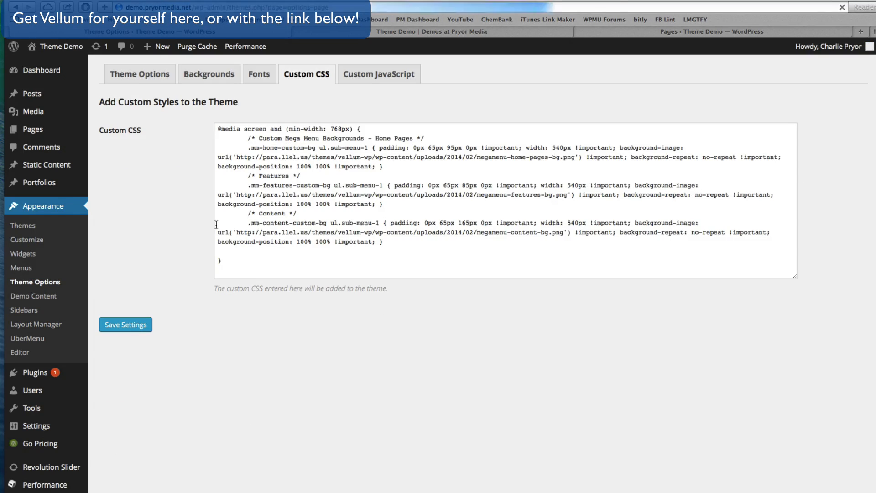
pyautogui.click(209, 74)
pyautogui.click(164, 83)
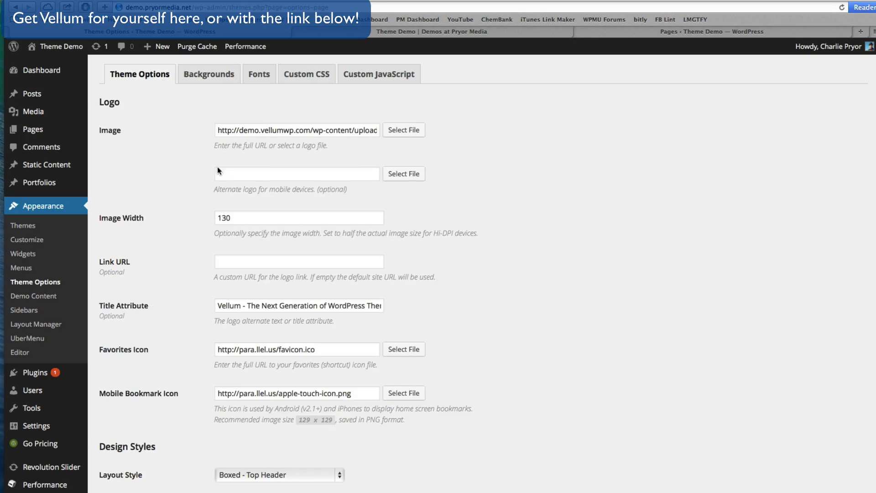
pyautogui.scroll(-15, 522, 258)
pyautogui.scroll(-8, 521, 254)
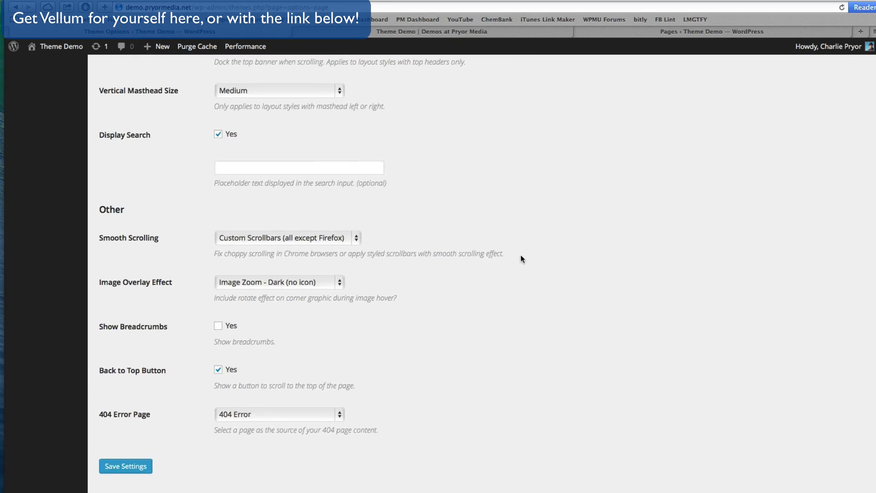
pyautogui.scroll(20, 265, 269)
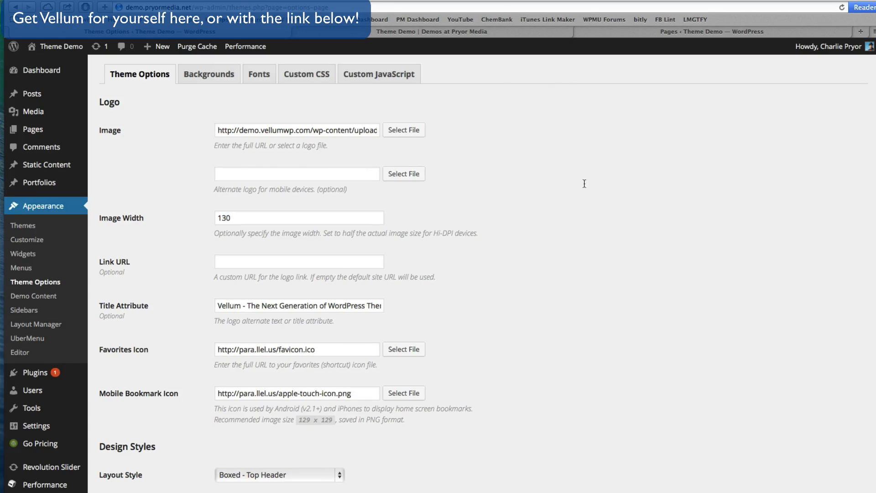
# - Switch to Finder and open readme.html from the Documentation folder of the Vellum Theme by Parallelus package
pyautogui.click(874, 283)
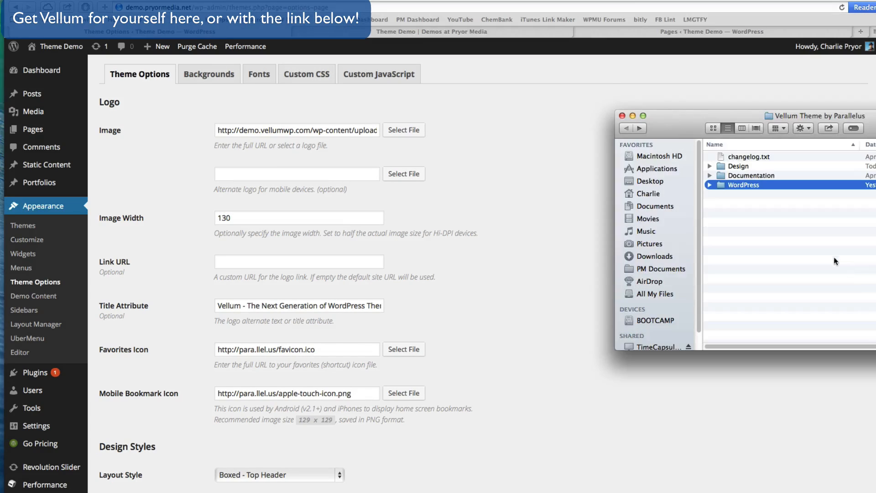
pyautogui.doubleClick(738, 176)
pyautogui.doubleClick(741, 165)
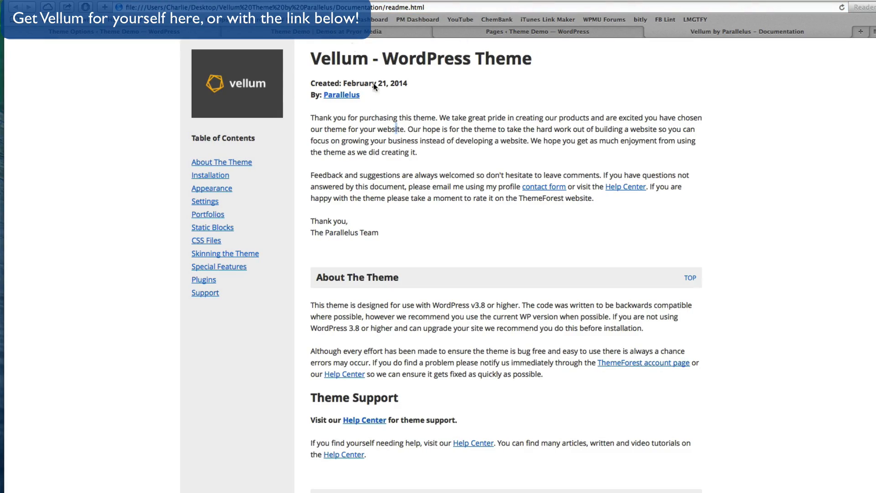
# - Skim the Vellum documentation from its introduction through installation, settings and portfolios to the parallax backgrounds
pyautogui.moveTo(321, 58); pyautogui.dragTo(564, 62)
pyautogui.click(632, 127)
pyautogui.scroll(-10, 652, 128)
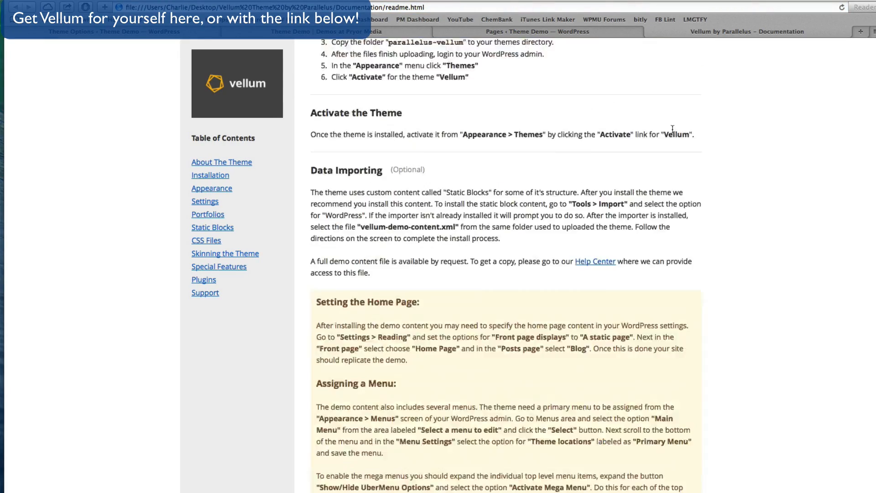
pyautogui.scroll(-20, 672, 129)
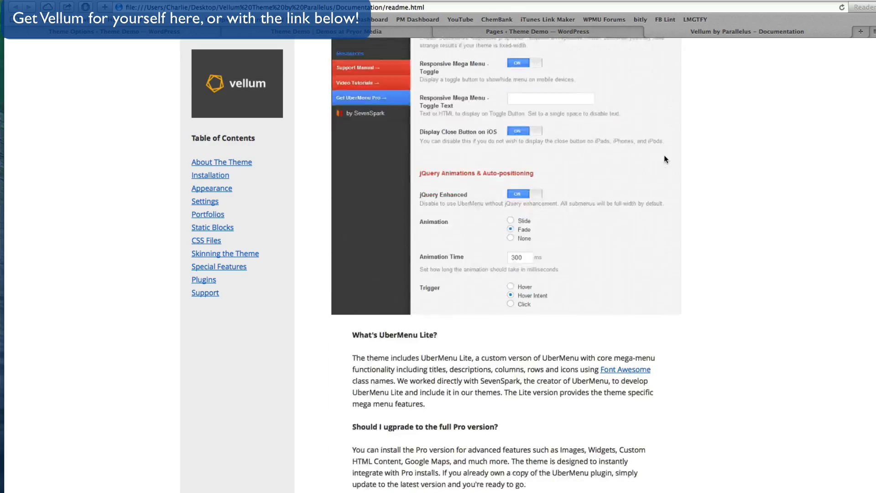
pyautogui.scroll(-20, 663, 159)
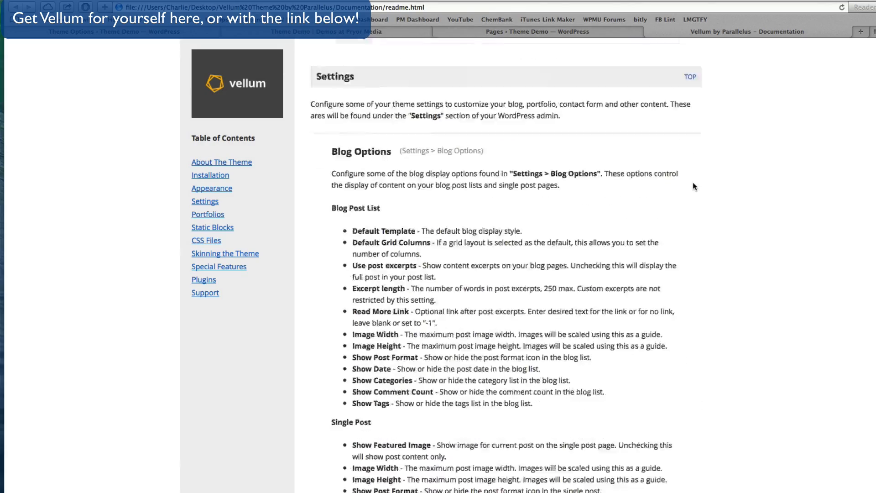
pyautogui.scroll(-20, 692, 186)
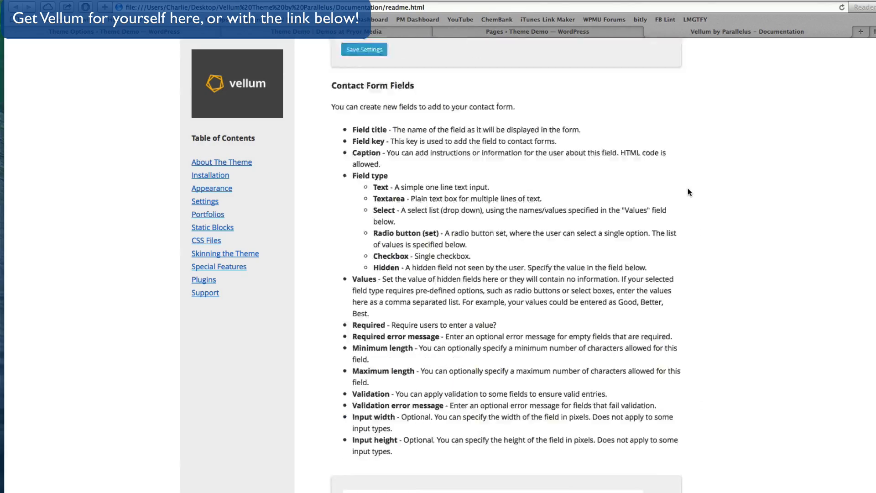
pyautogui.scroll(-20, 688, 189)
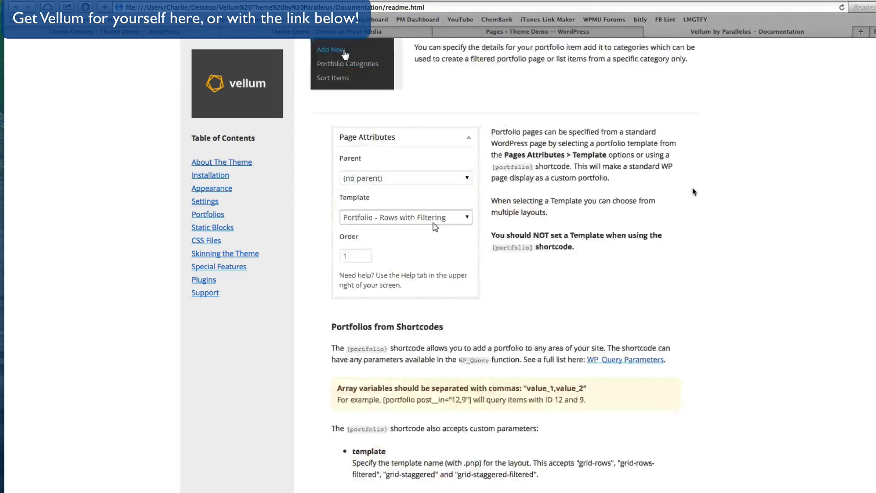
pyautogui.scroll(-20, 692, 191)
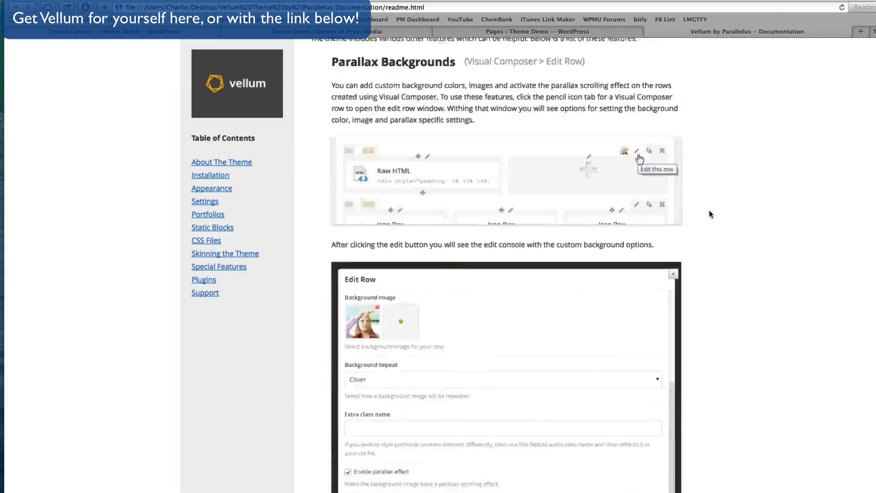
pyautogui.scroll(20, 710, 213)
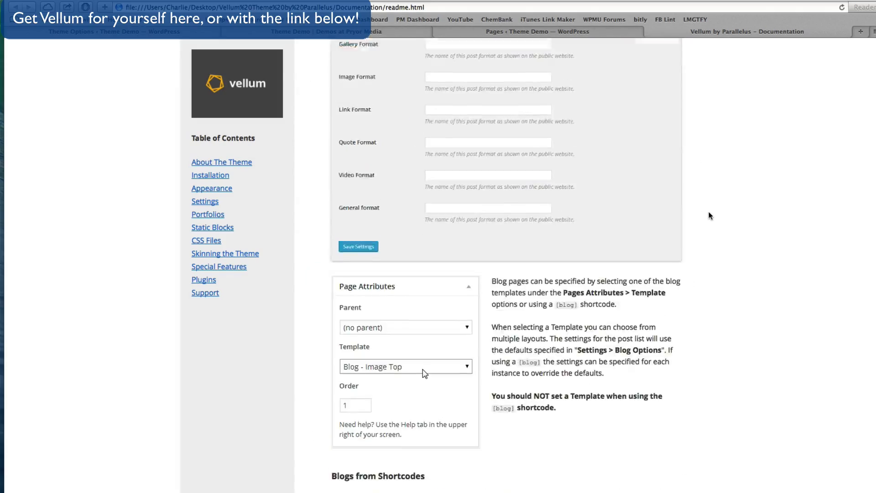
pyautogui.scroll(20, 710, 216)
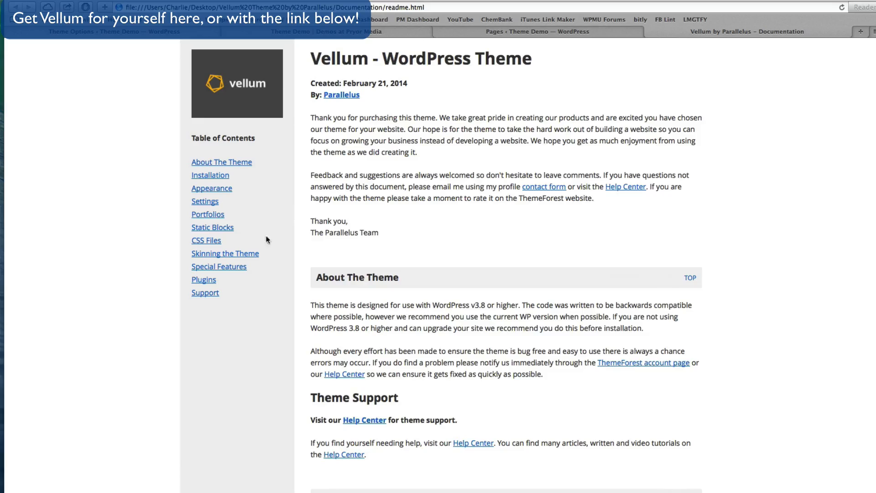
# - Check the documentation's Settings, Portfolios, Static Blocks, CSS Files, Plugins and Support sections, including the Help Center information
pyautogui.click(205, 201)
pyautogui.click(205, 215)
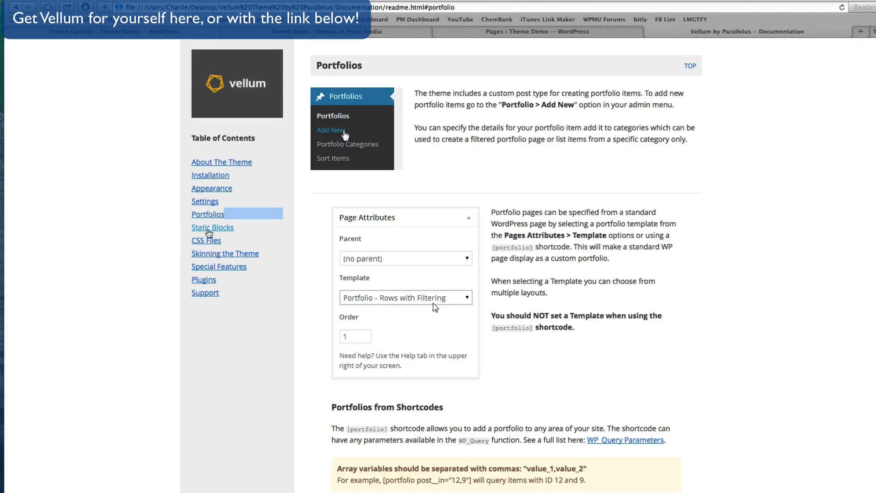
pyautogui.click(208, 228)
pyautogui.click(208, 243)
pyautogui.click(208, 280)
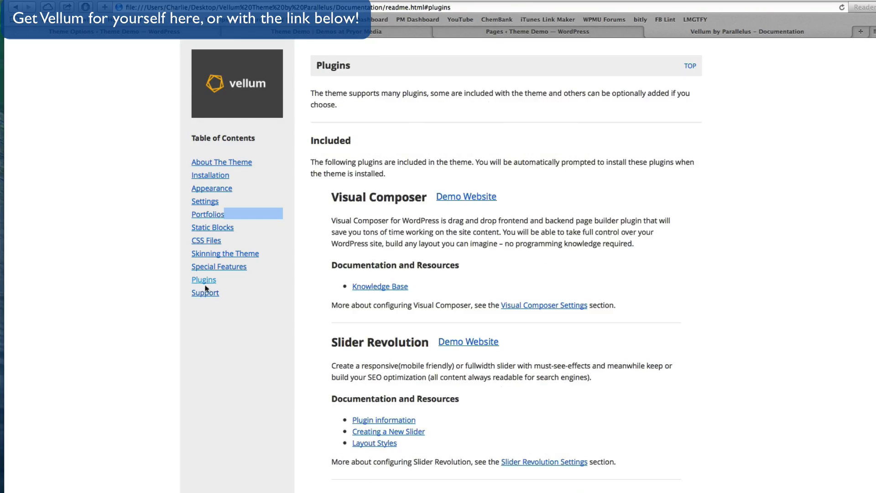
pyautogui.click(205, 294)
pyautogui.click(525, 154)
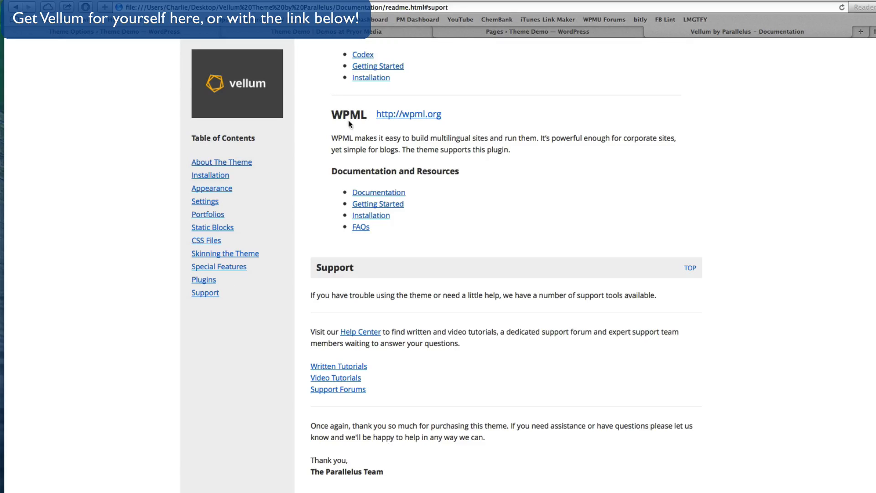
pyautogui.moveTo(460, 343)
pyautogui.mouseDown()
pyautogui.moveTo(313, 332)
pyautogui.moveTo(464, 342)
pyautogui.mouseUp()
pyautogui.click(310, 336)
pyautogui.click(464, 342)
pyautogui.scroll(20, 762, 68)
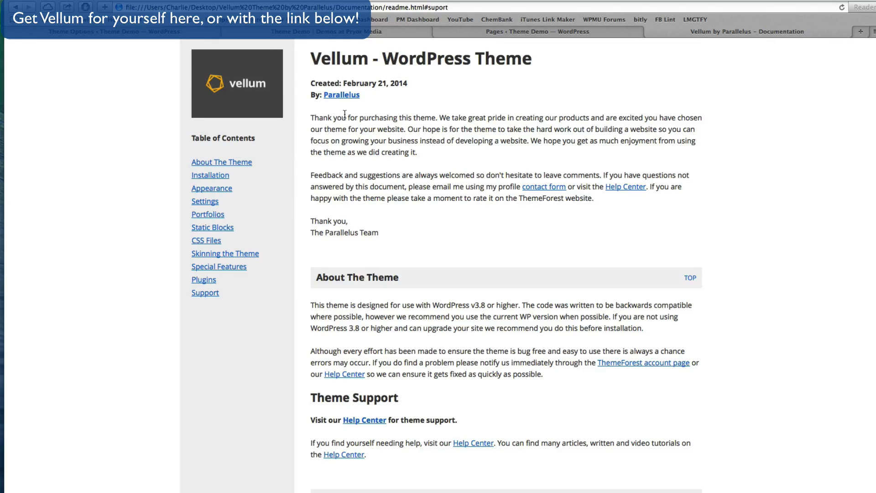
# - Leave the documentation, revisit the Theme Options page, and examine the front page's headline and subtitle in the Narrow Page design
pyautogui.click(650, 32)
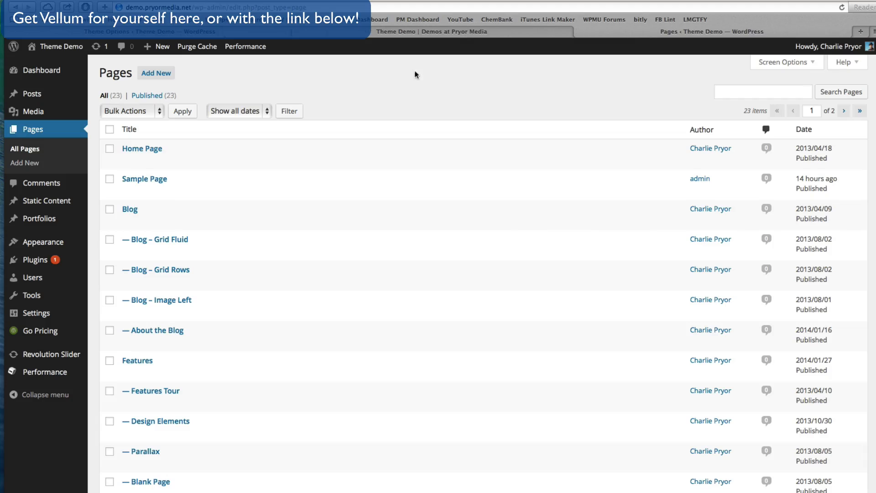
pyautogui.click(309, 30)
pyautogui.click(253, 32)
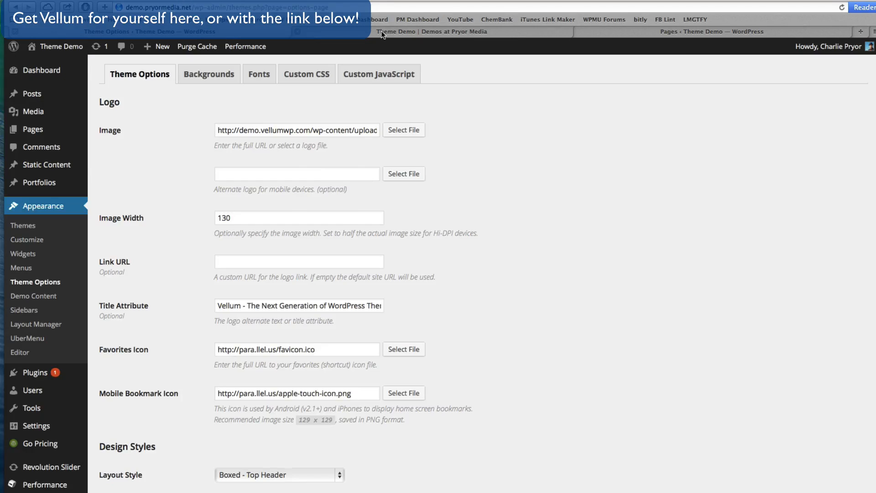
pyautogui.click(382, 33)
pyautogui.moveTo(318, 137); pyautogui.dragTo(609, 160)
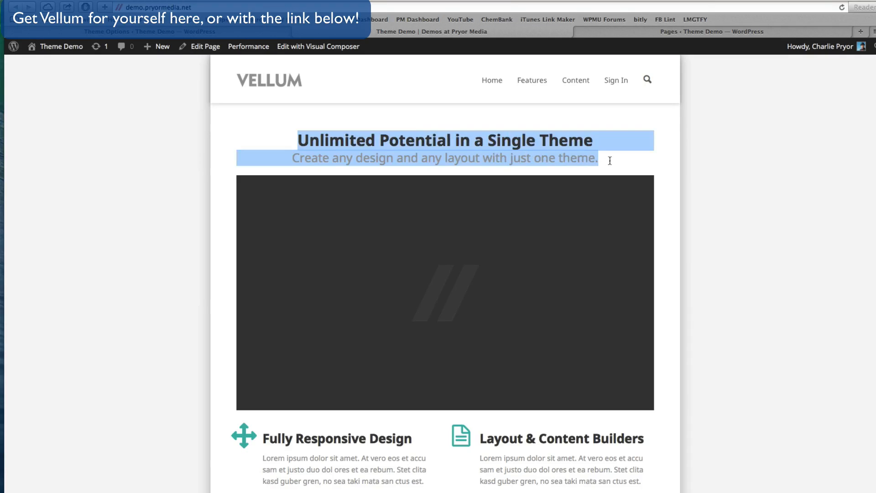